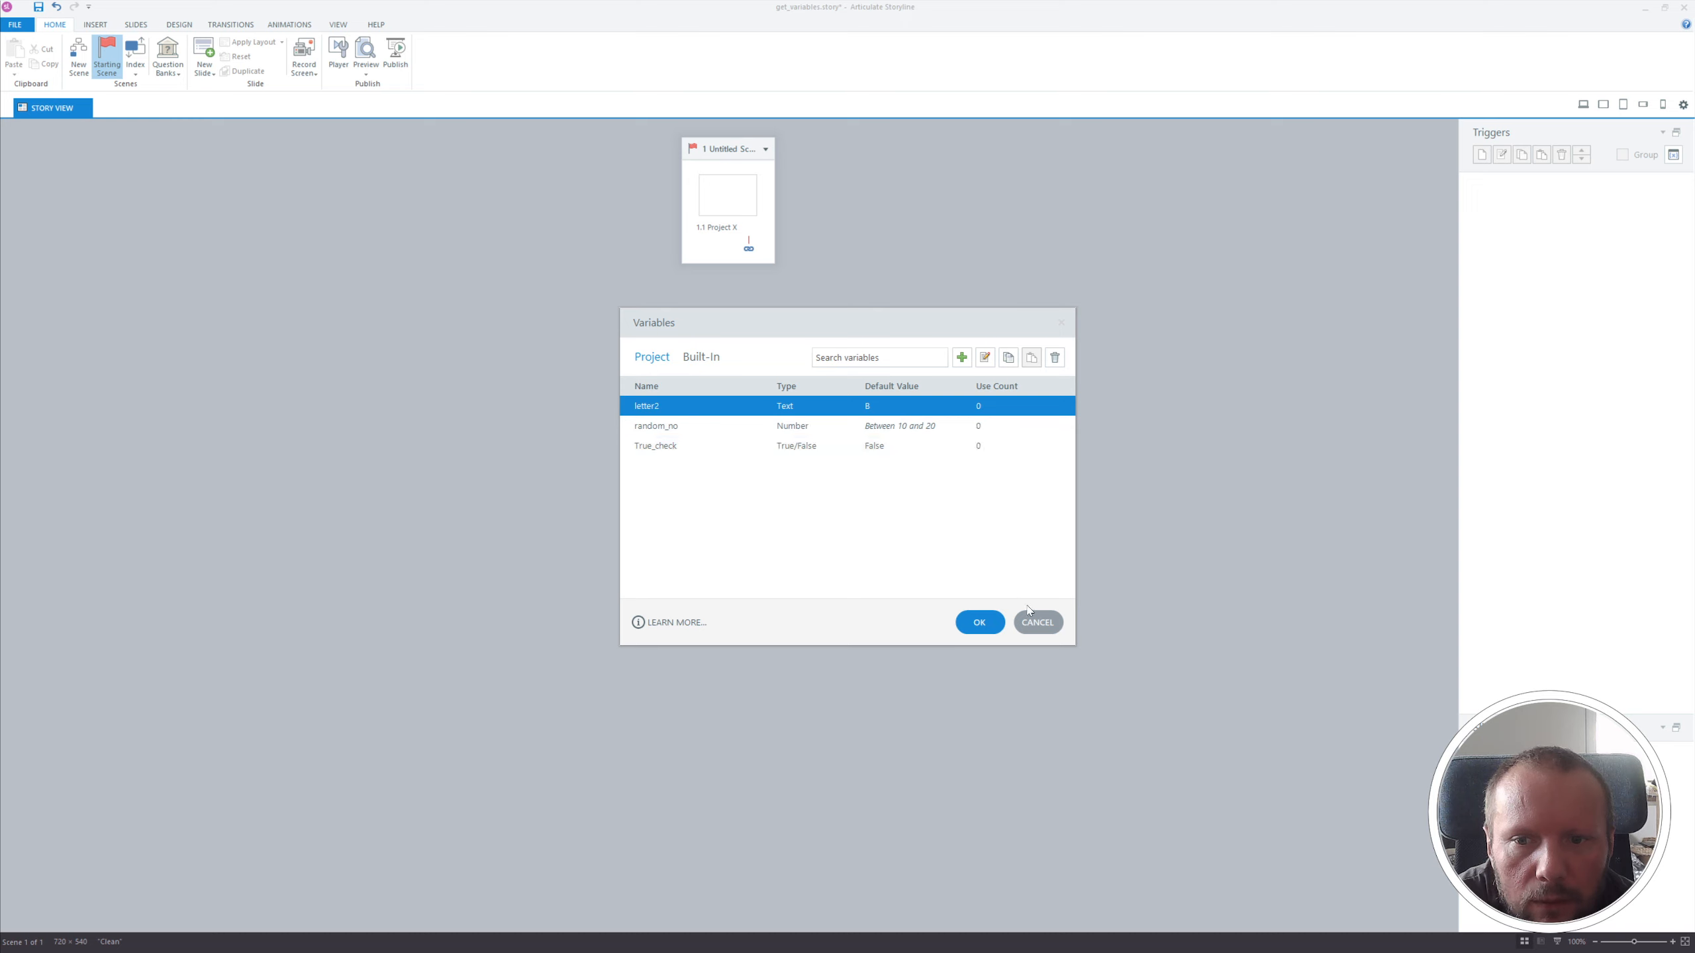
# - Dismiss the Variables dialog without changes, save get_variables.story and close Articulate Storyline
pyautogui.click(1037, 622)
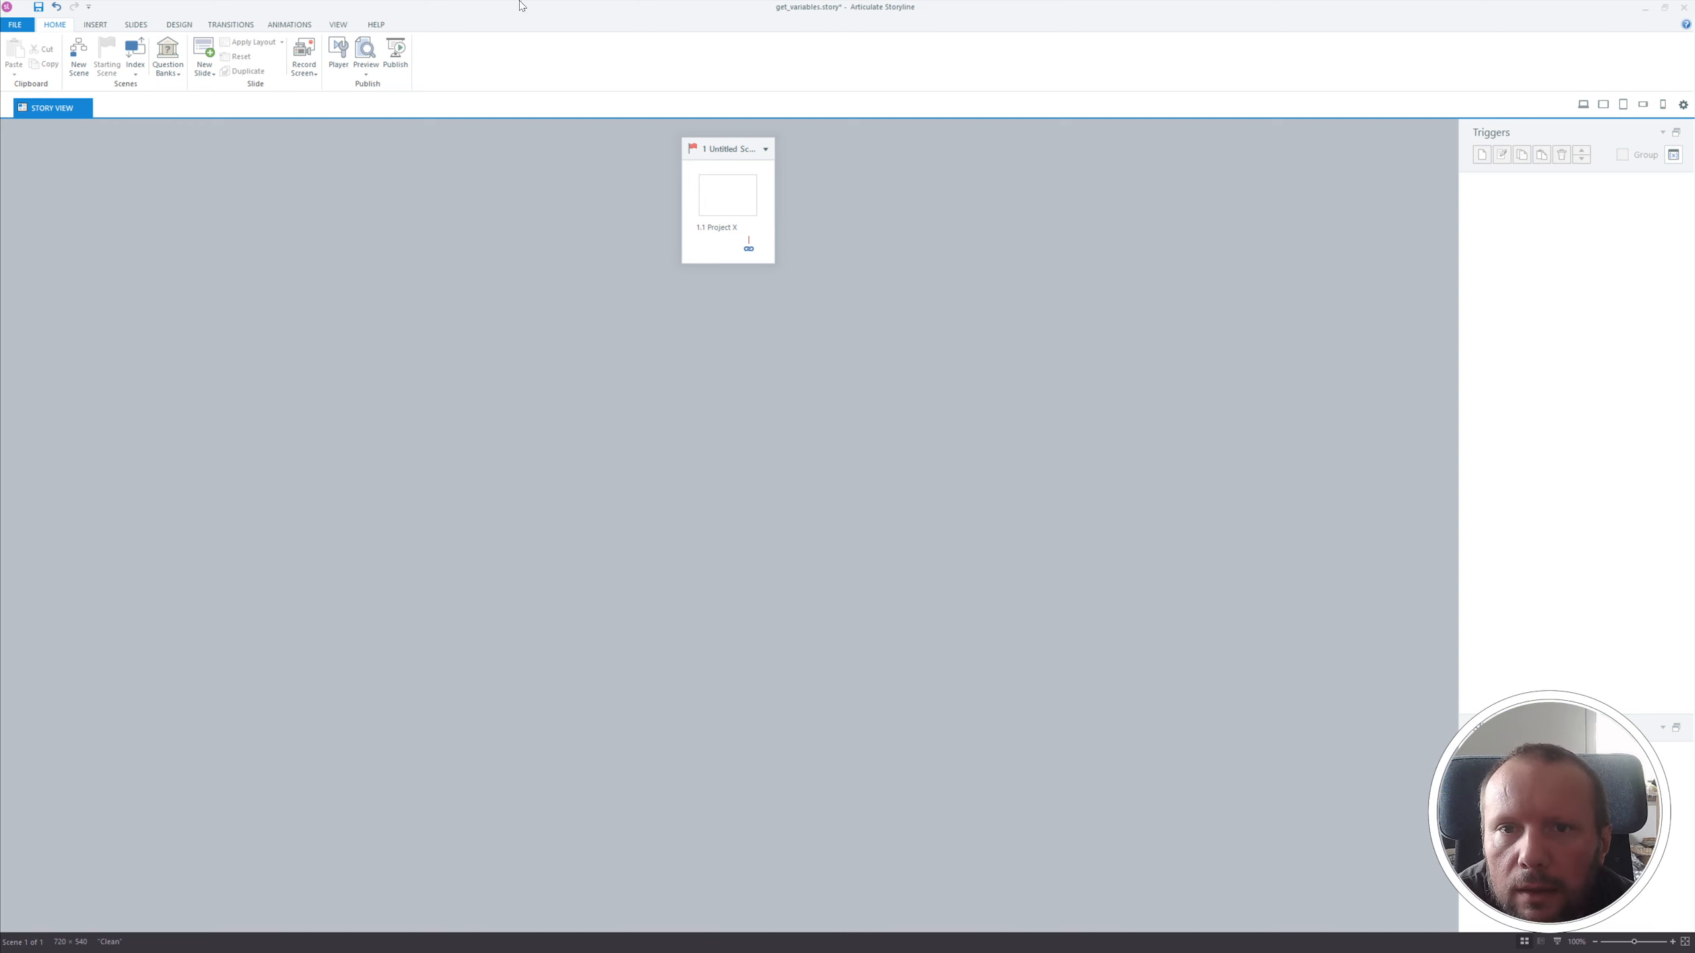
pyautogui.click(38, 7)
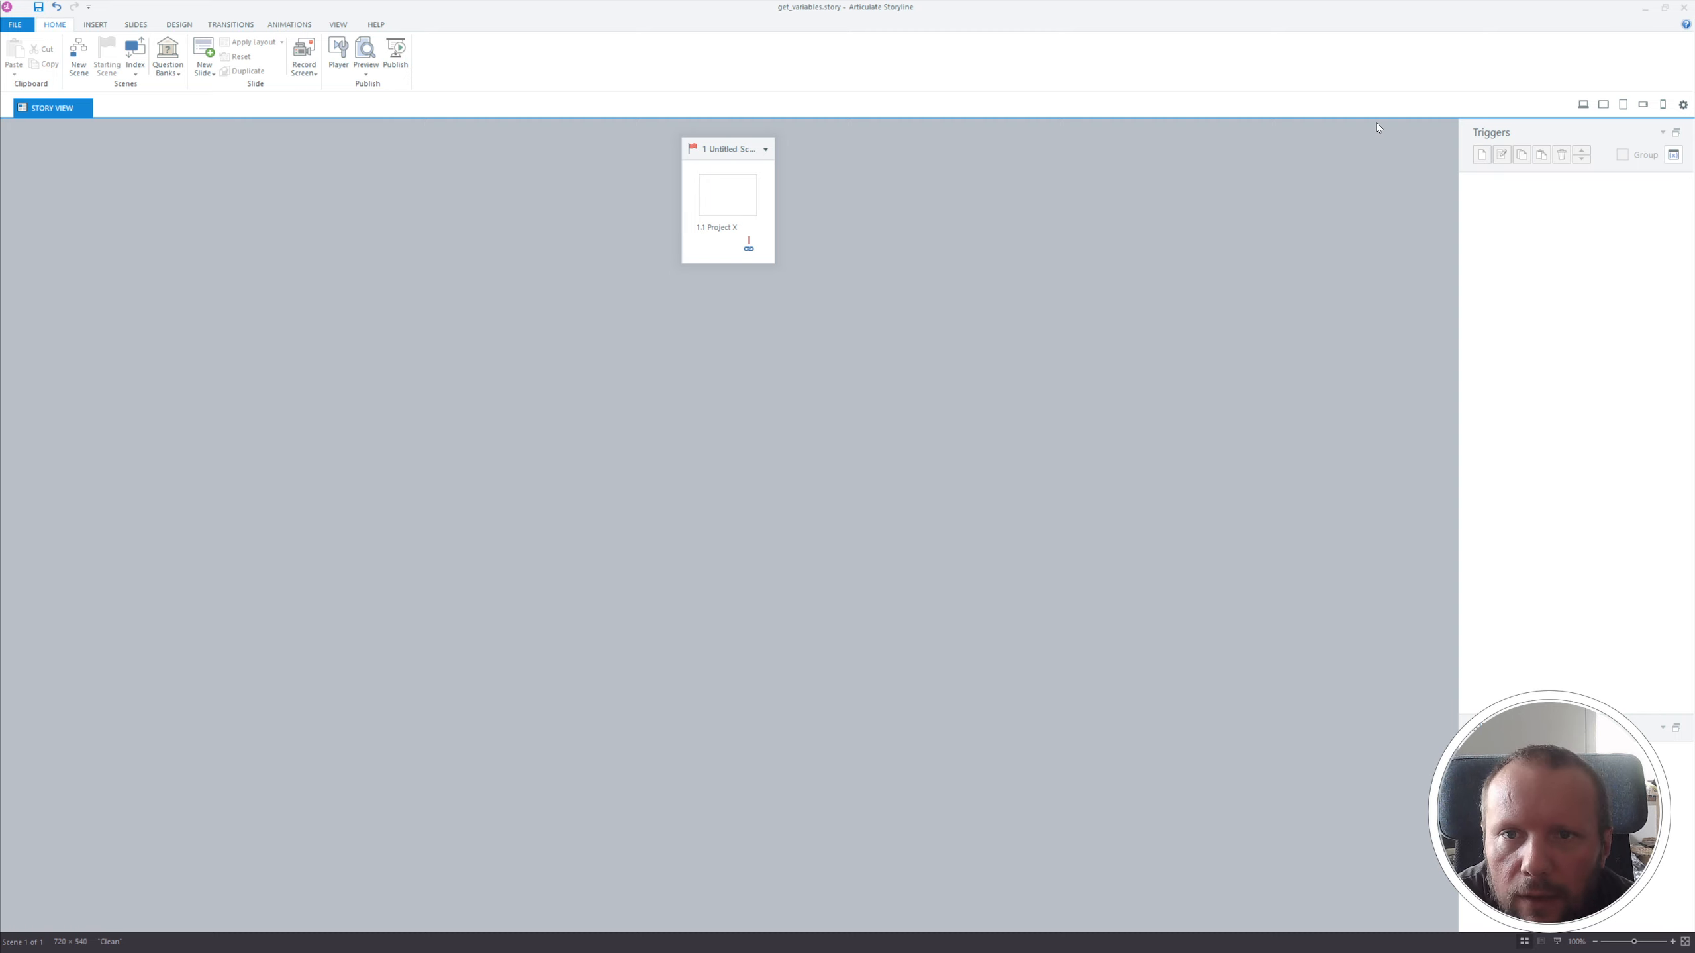
pyautogui.click(1683, 7)
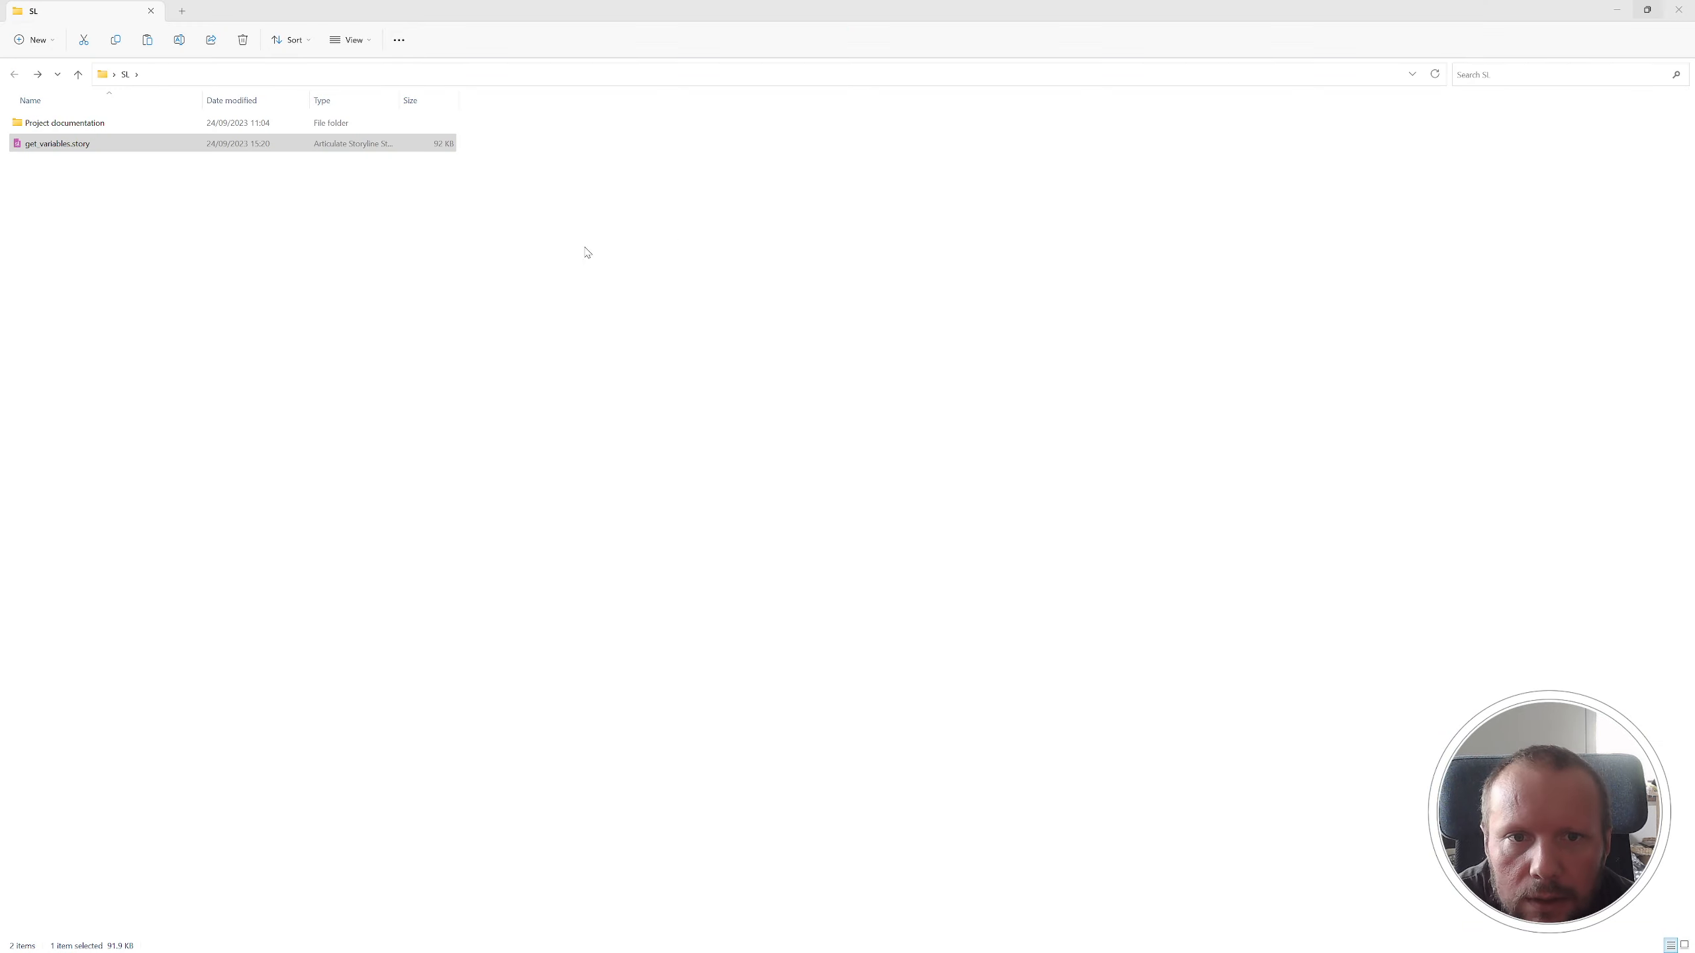
# - Duplicate get_variables.story within the SL folder
pyautogui.click(259, 288)
pyautogui.click(79, 143)
pyautogui.rightClick(81, 146)
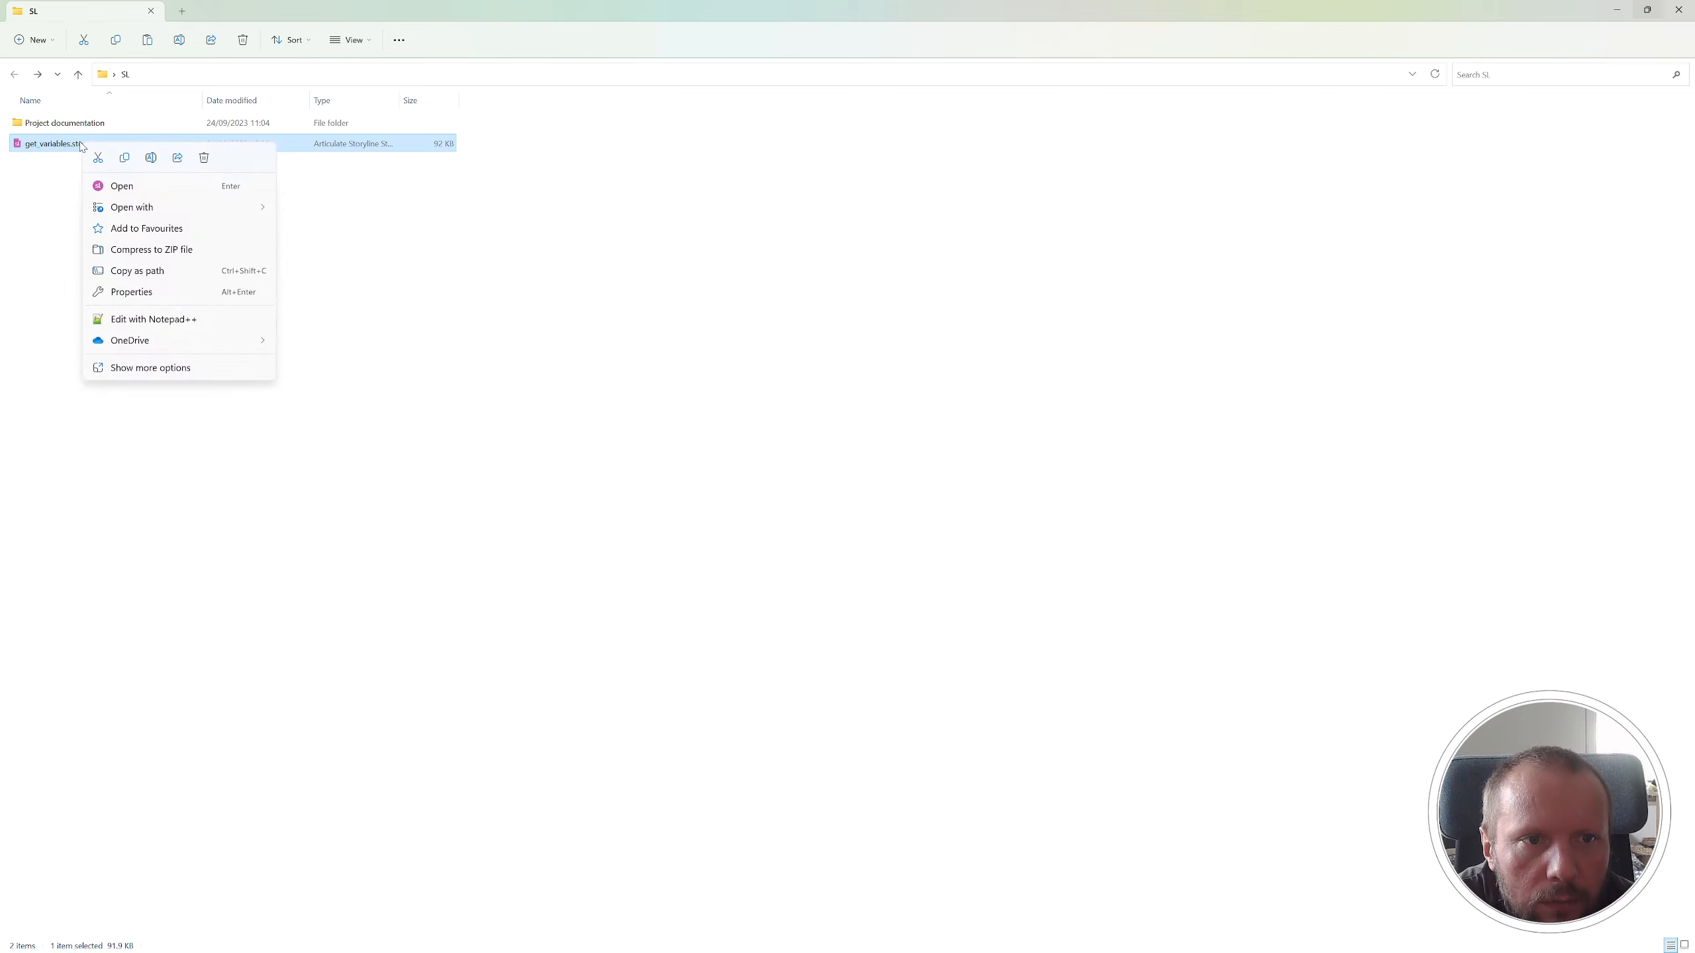
pyautogui.click(52, 160)
pyautogui.click(59, 146)
pyautogui.click(317, 302)
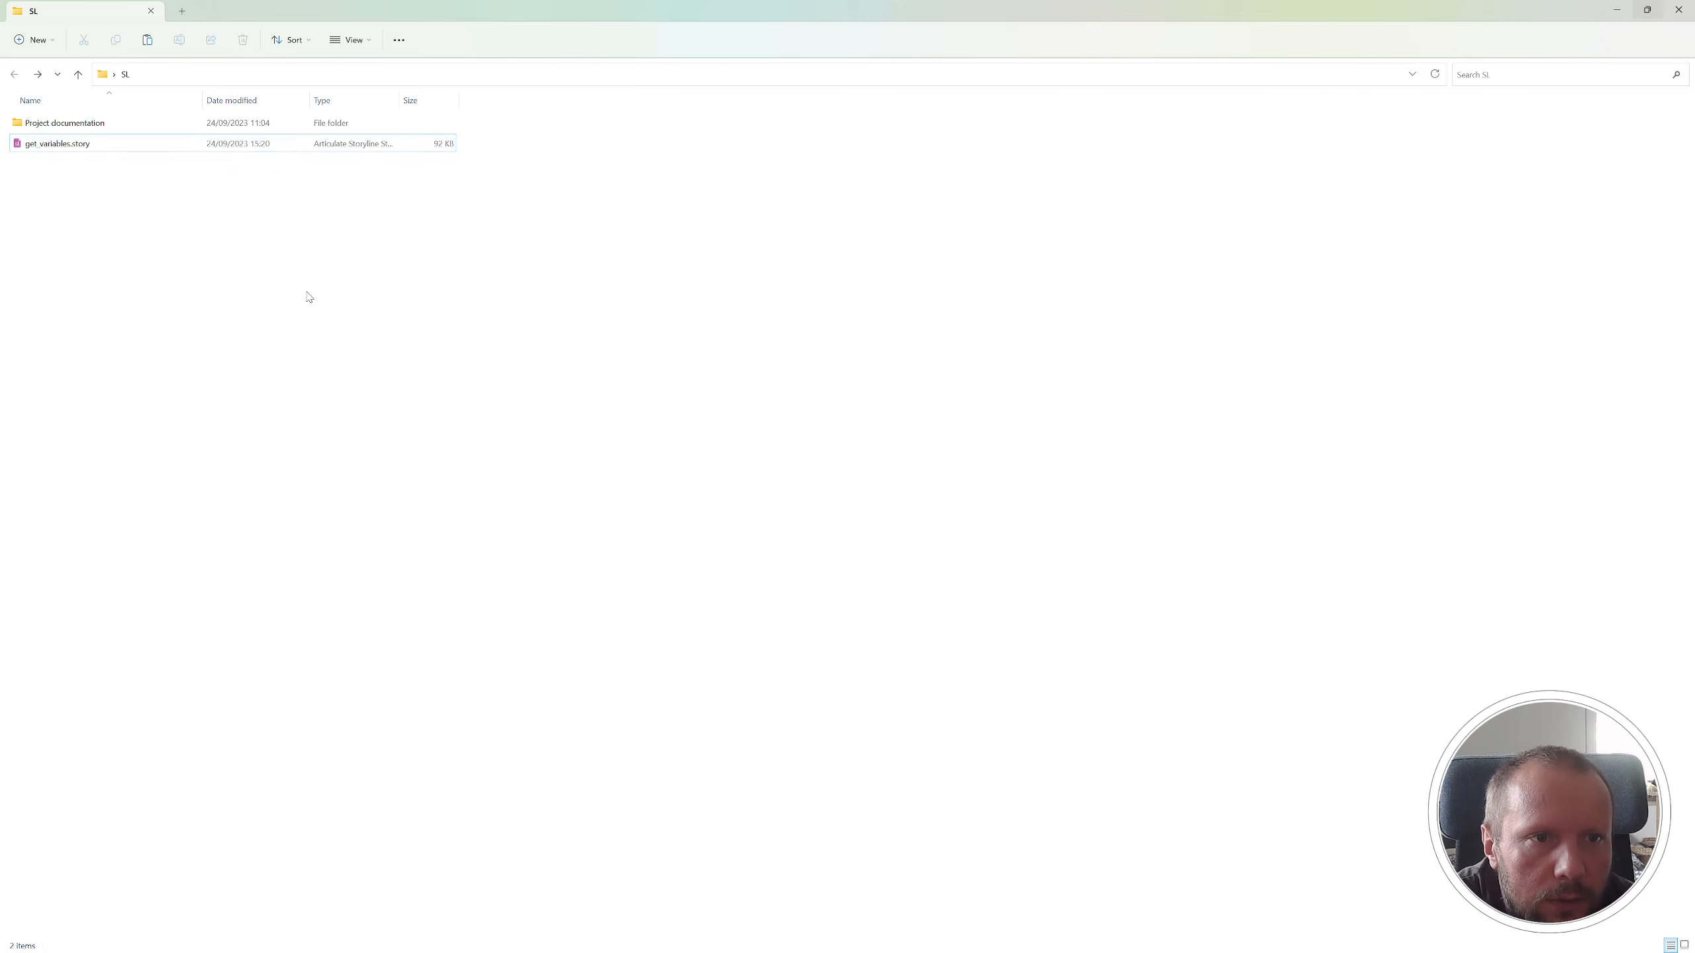
pyautogui.click(82, 149)
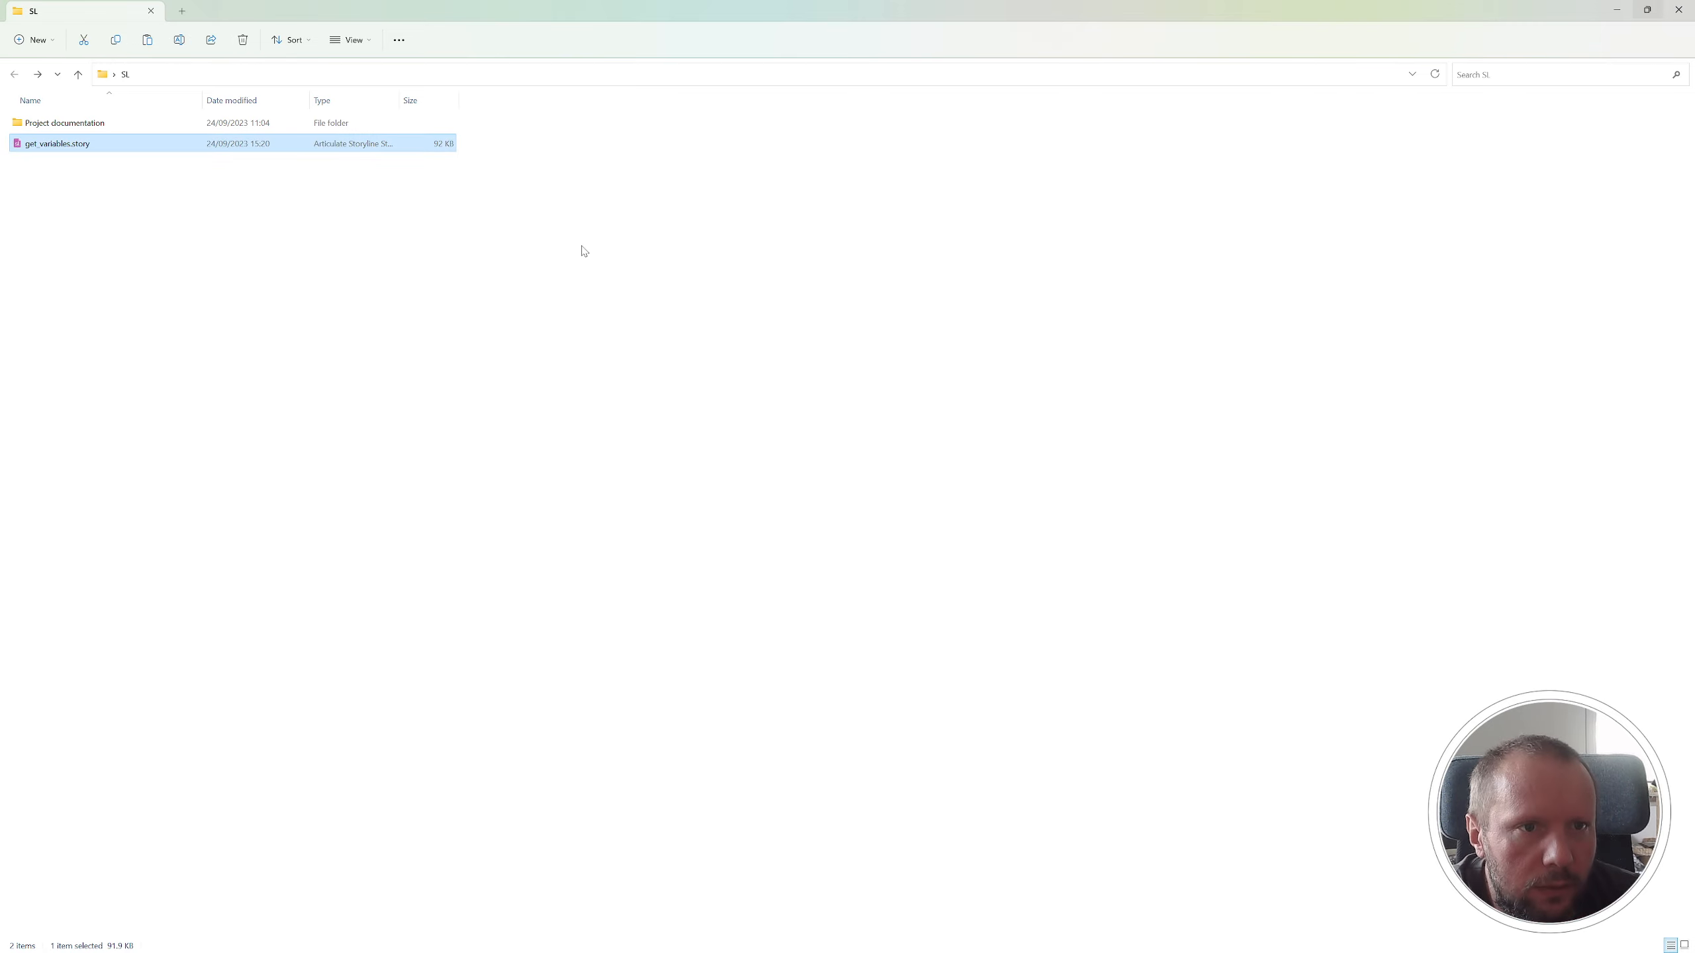
pyautogui.hotkey('ctrl', 'c')
pyautogui.hotkey('ctrl', 'v')
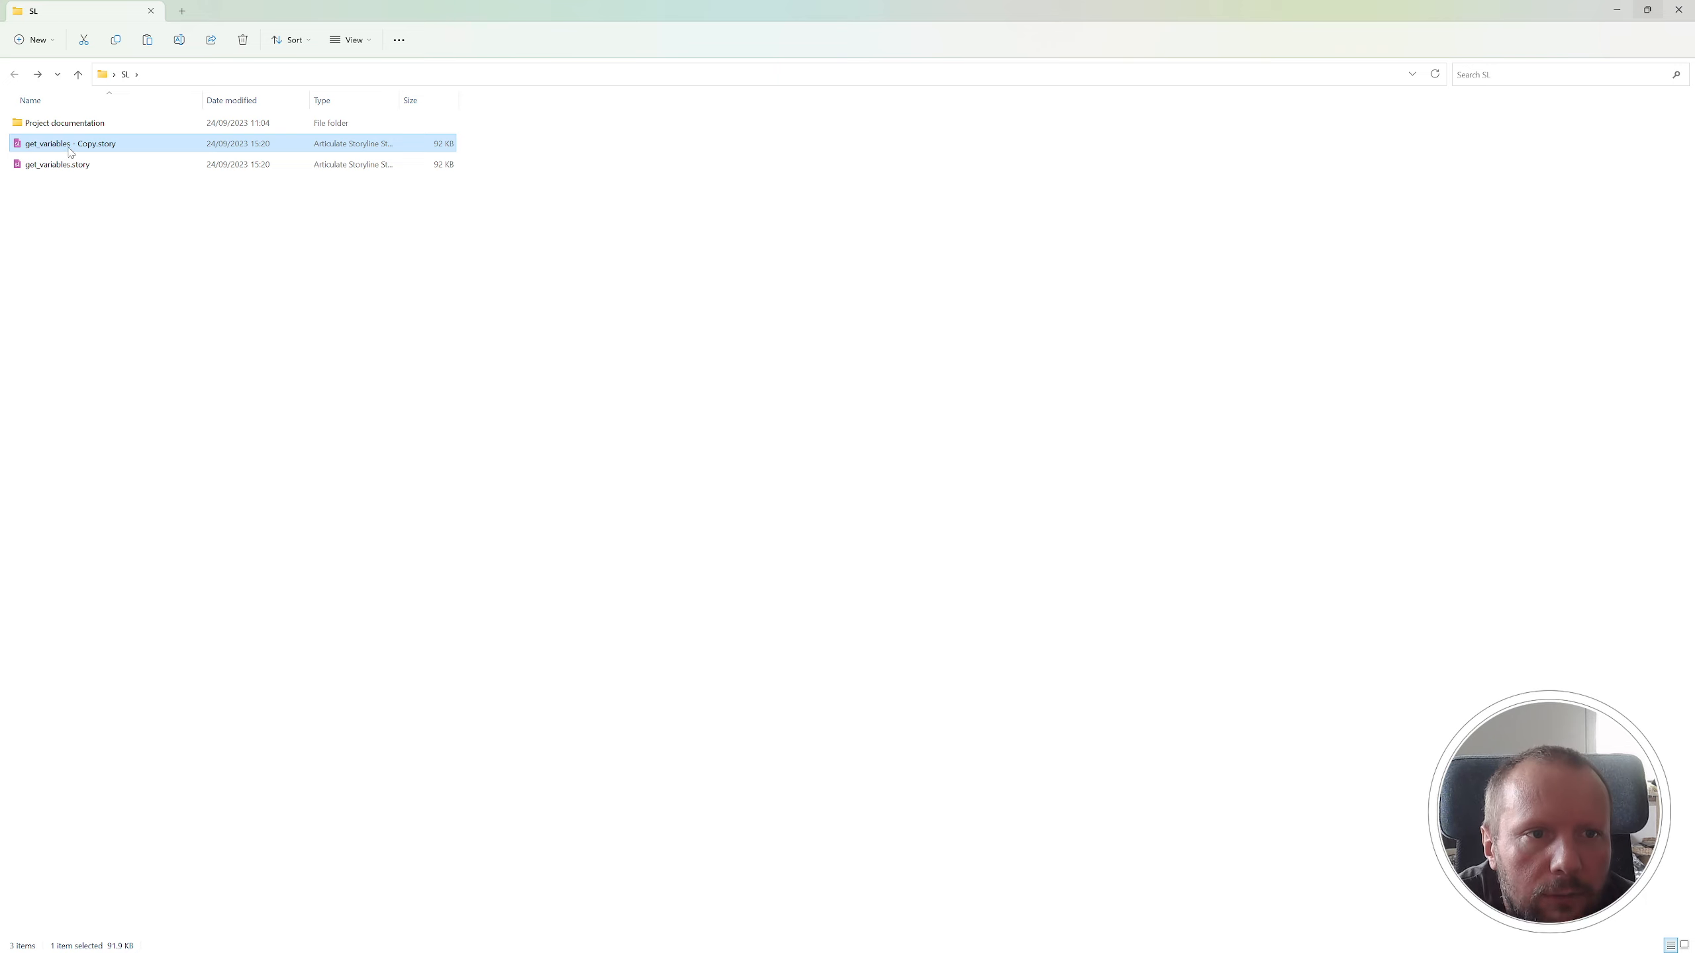
# - Change the copied story file's extension to zip, naming it get_variables - Copy.zip, and accept the extension change
pyautogui.click(103, 148)
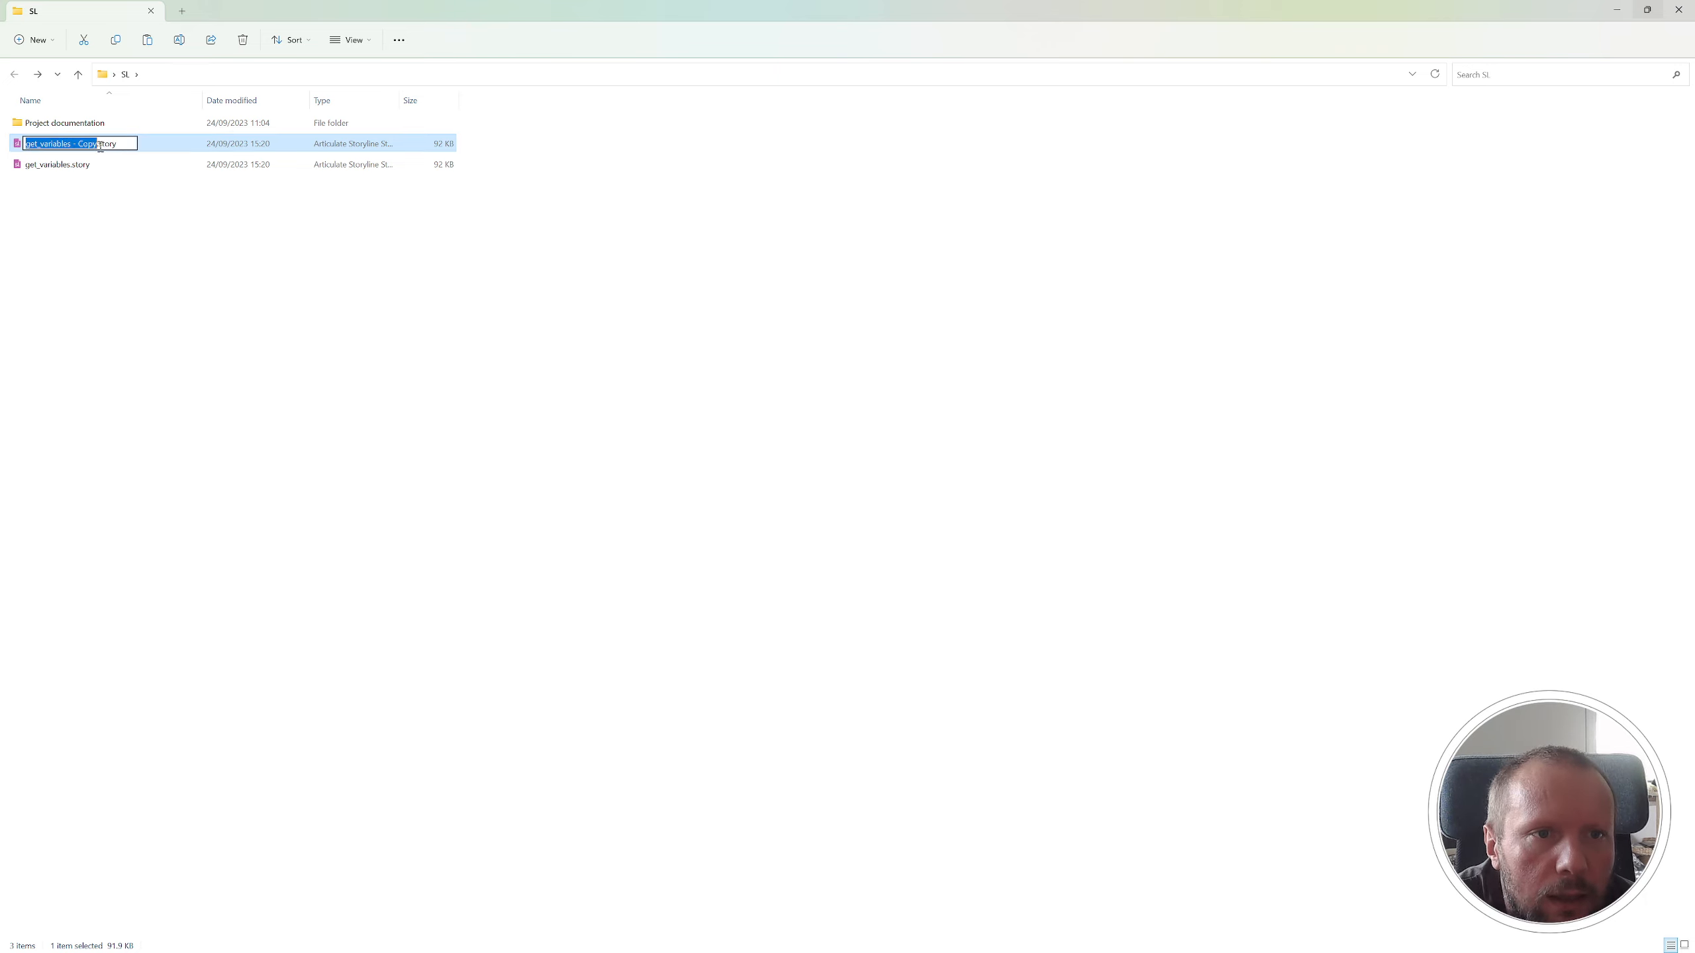
pyautogui.moveTo(100, 147); pyautogui.dragTo(117, 147)
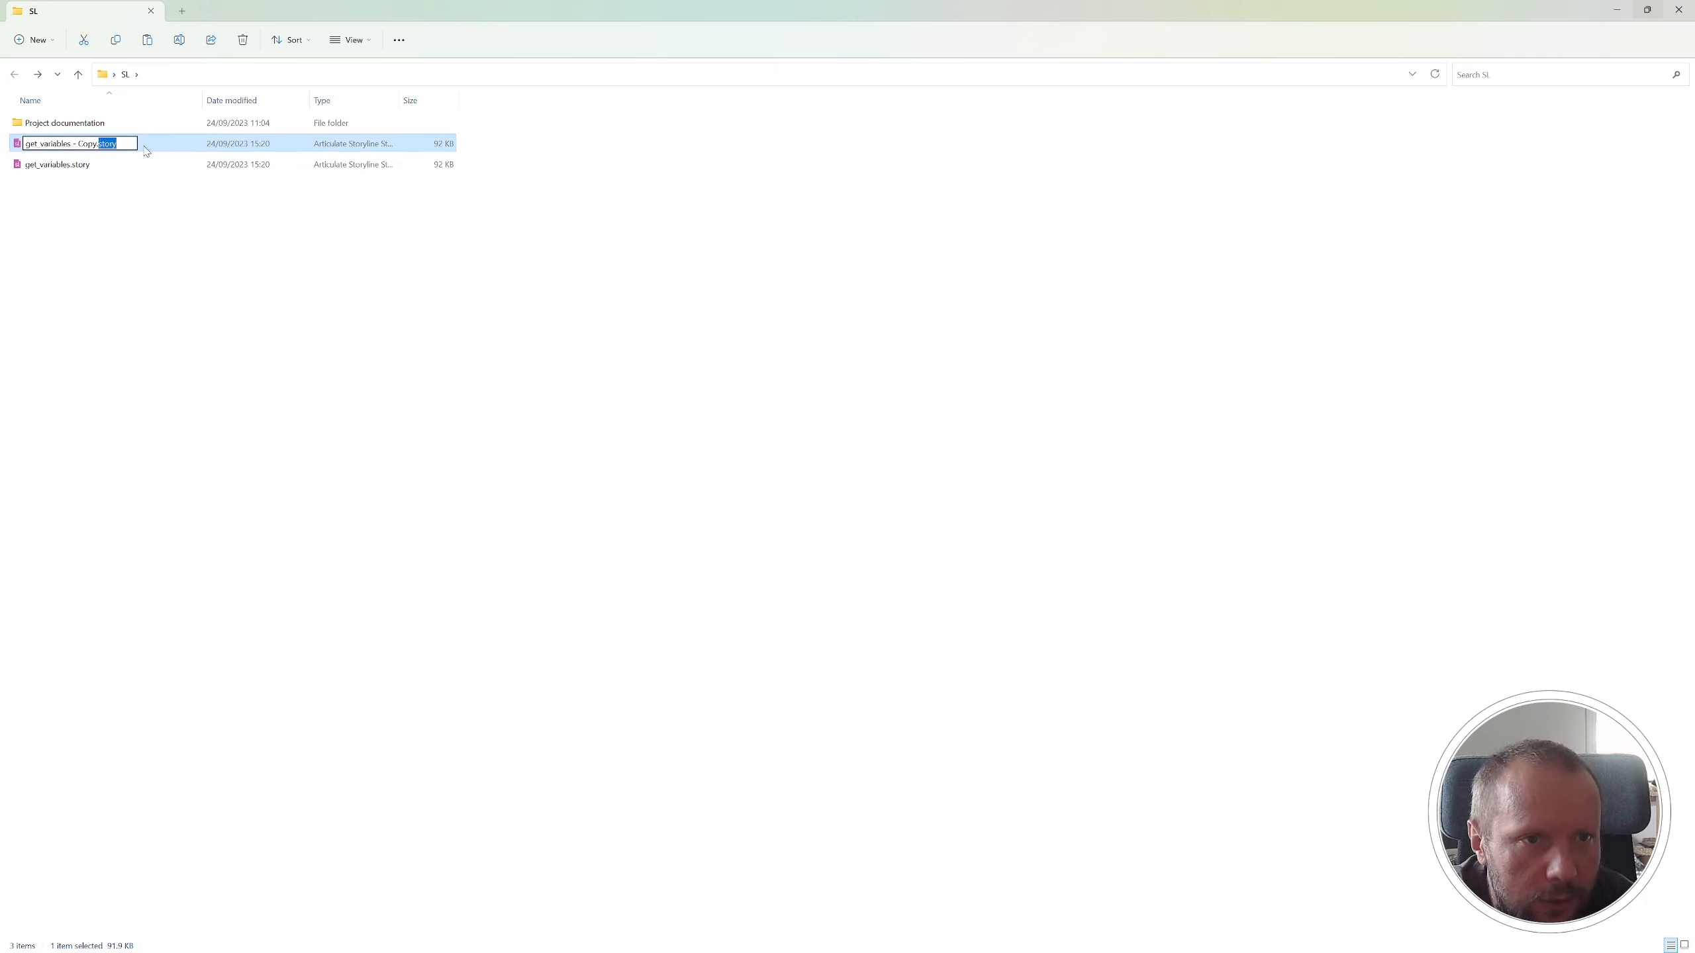
pyautogui.write('zip')
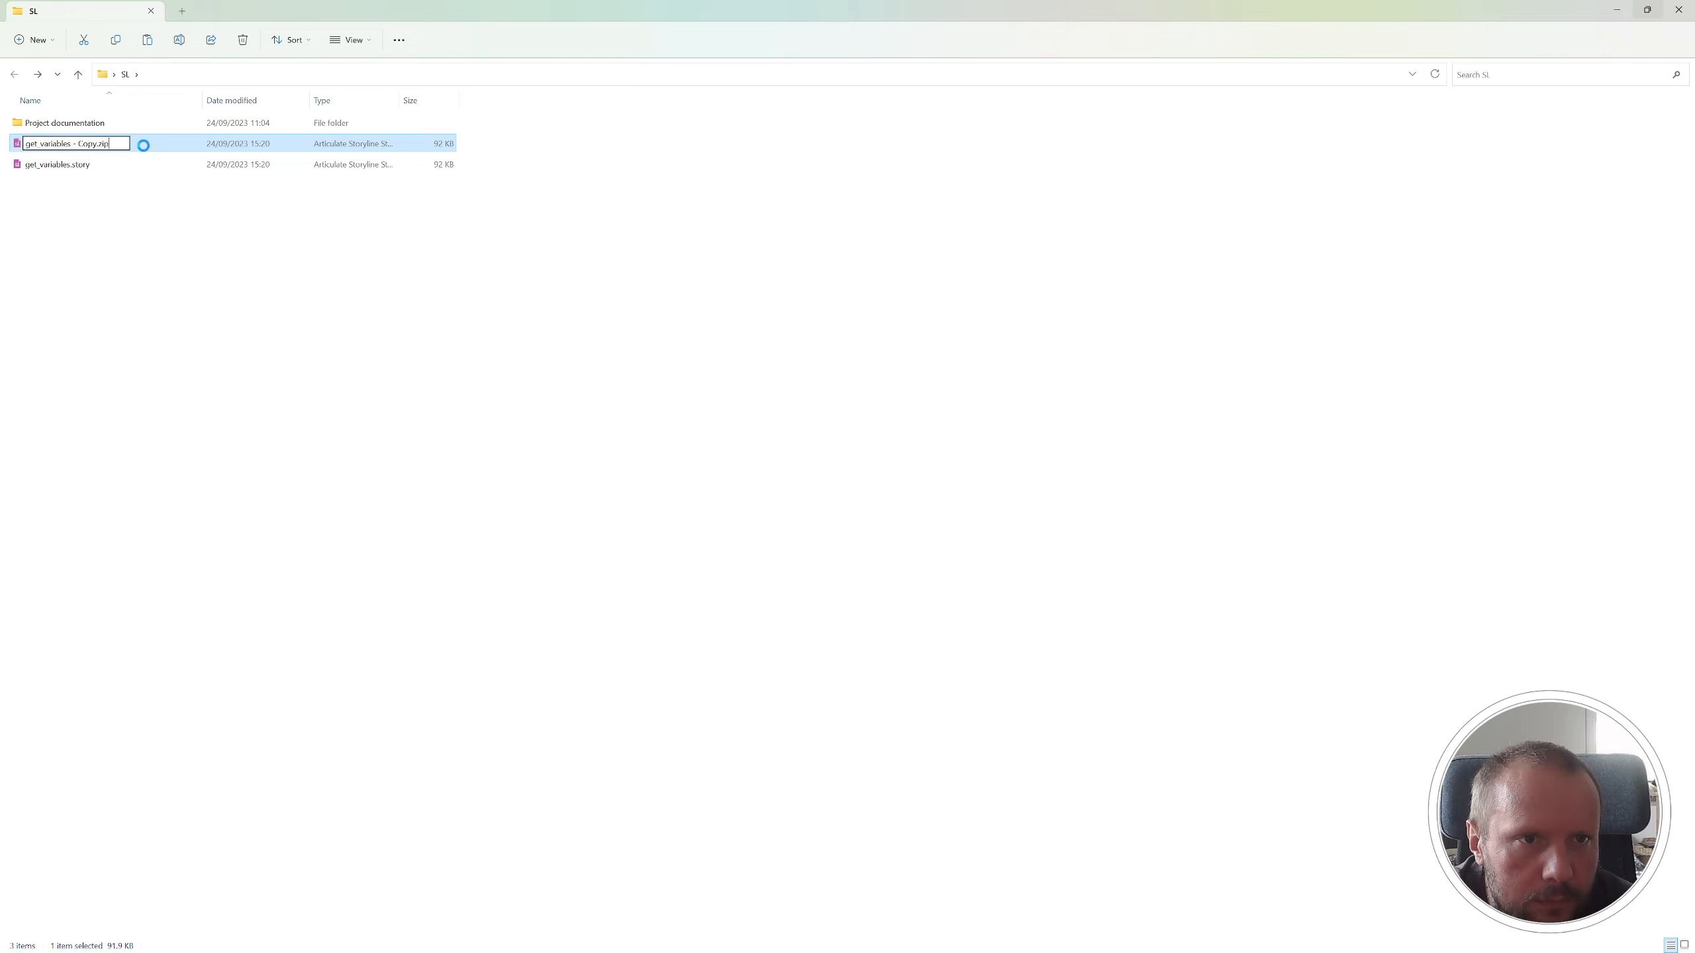
pyautogui.press('Return')
pyautogui.click(904, 491)
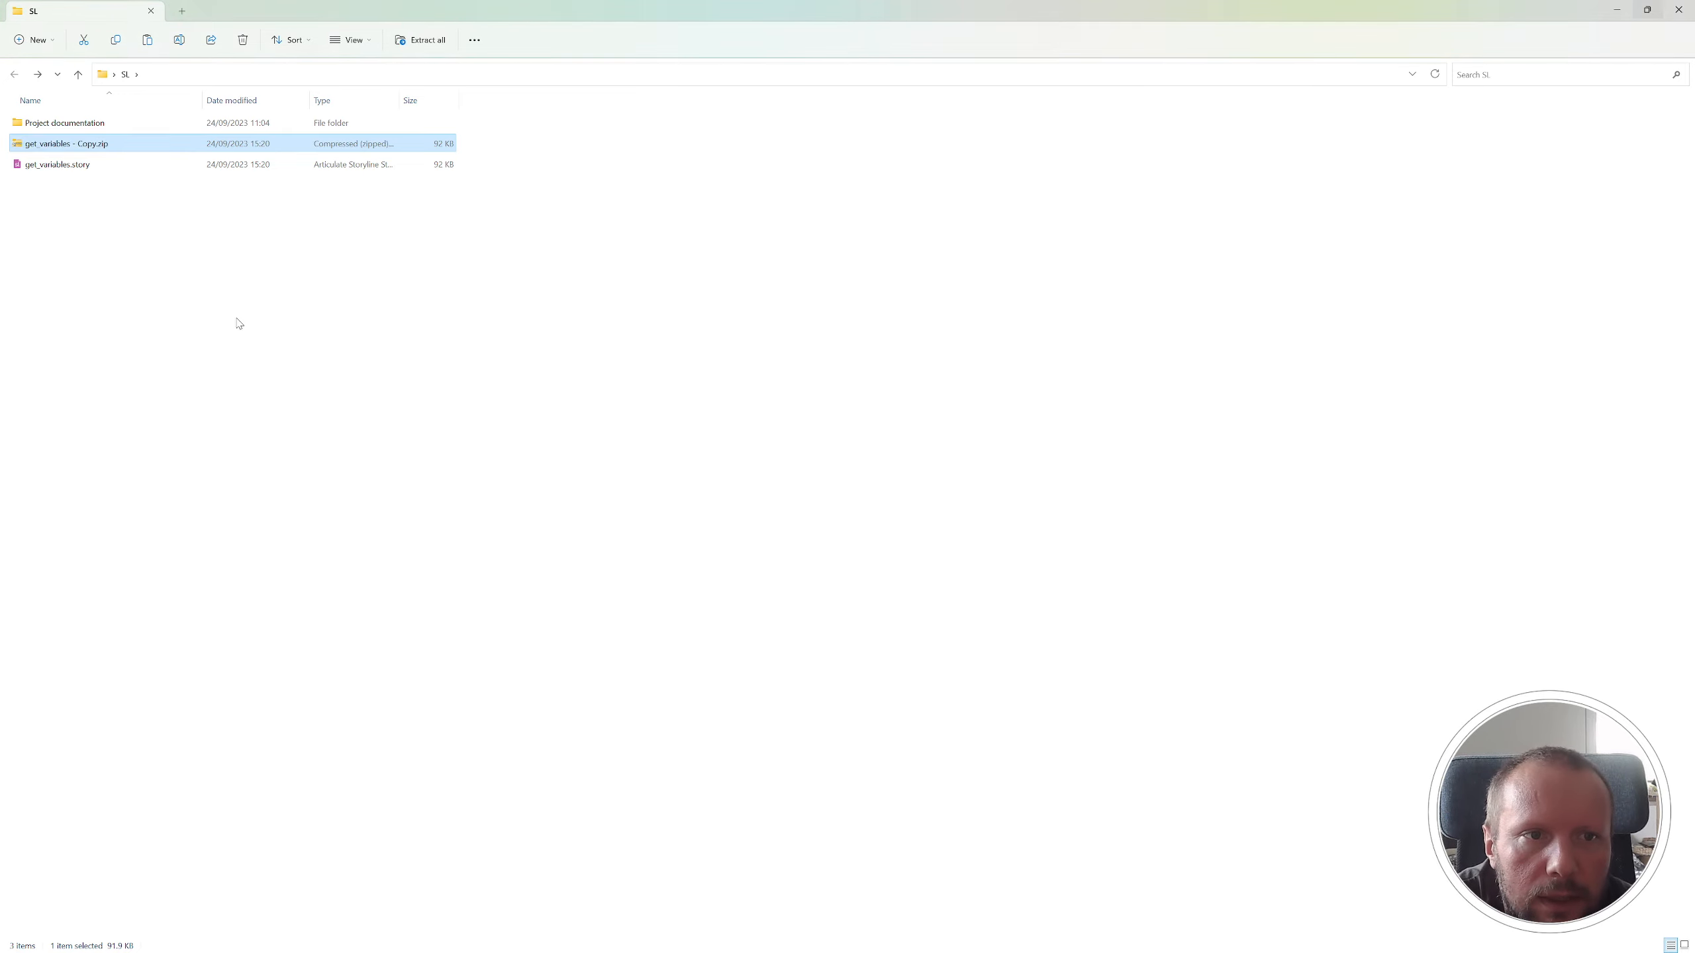
# - Extract get_variables - Copy.zip with 7-Zip into its own folder named get_variables - Copy
pyautogui.rightClick(99, 148)
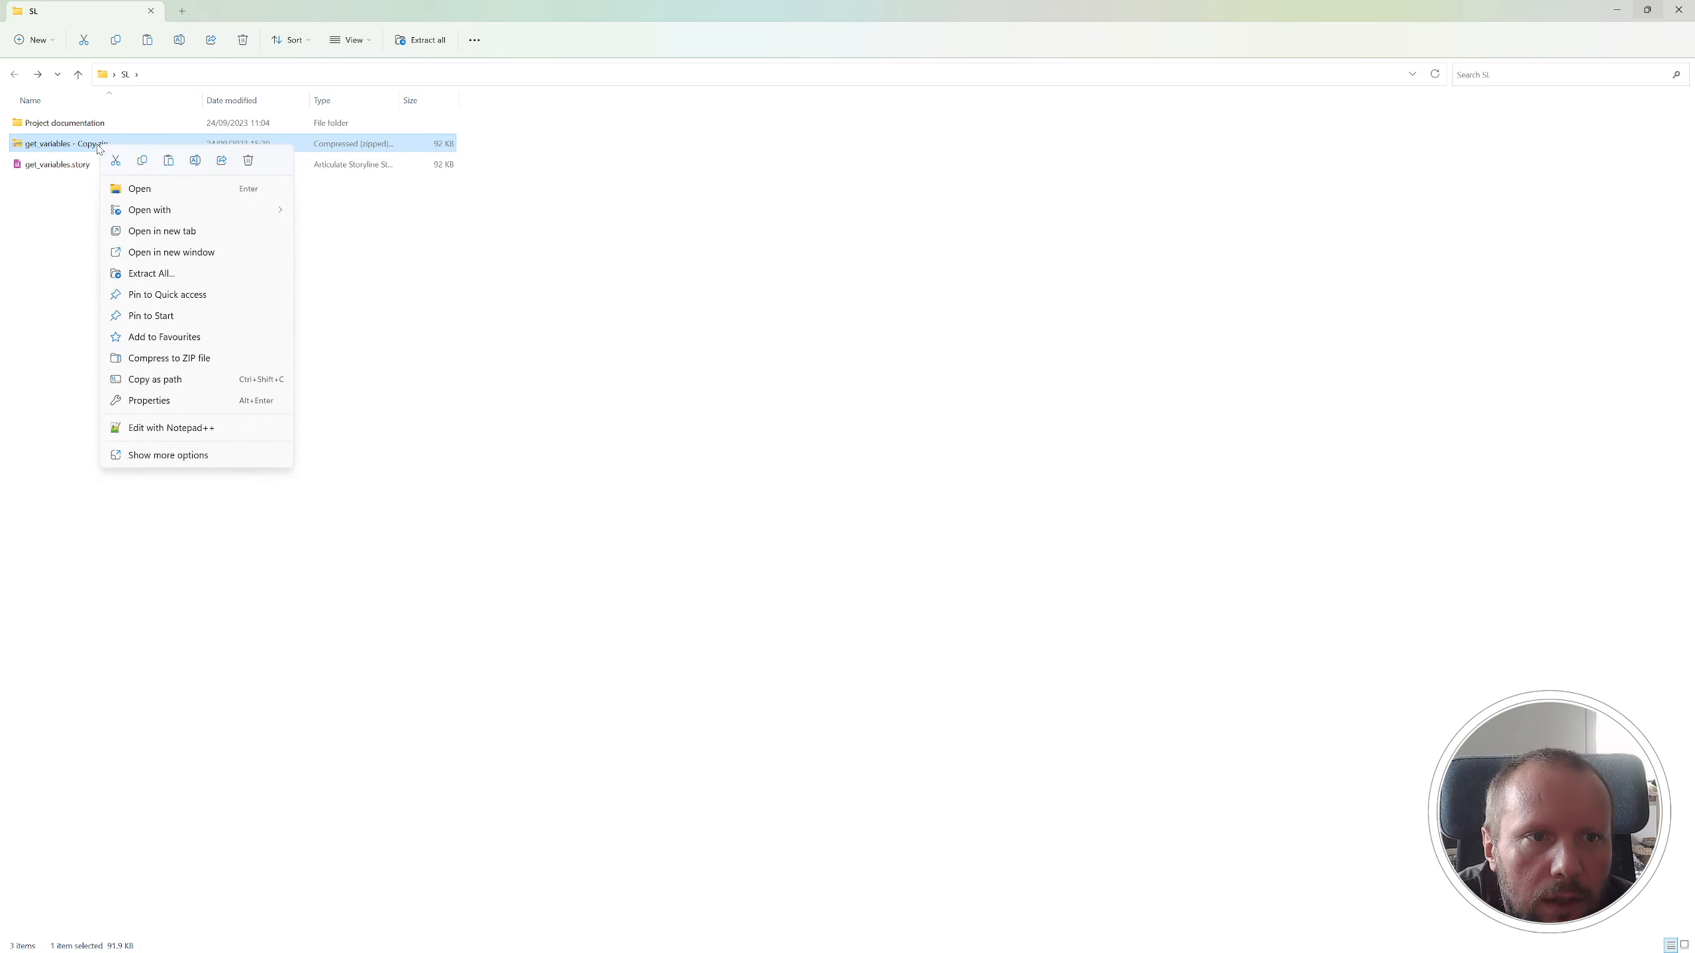
pyautogui.click(204, 456)
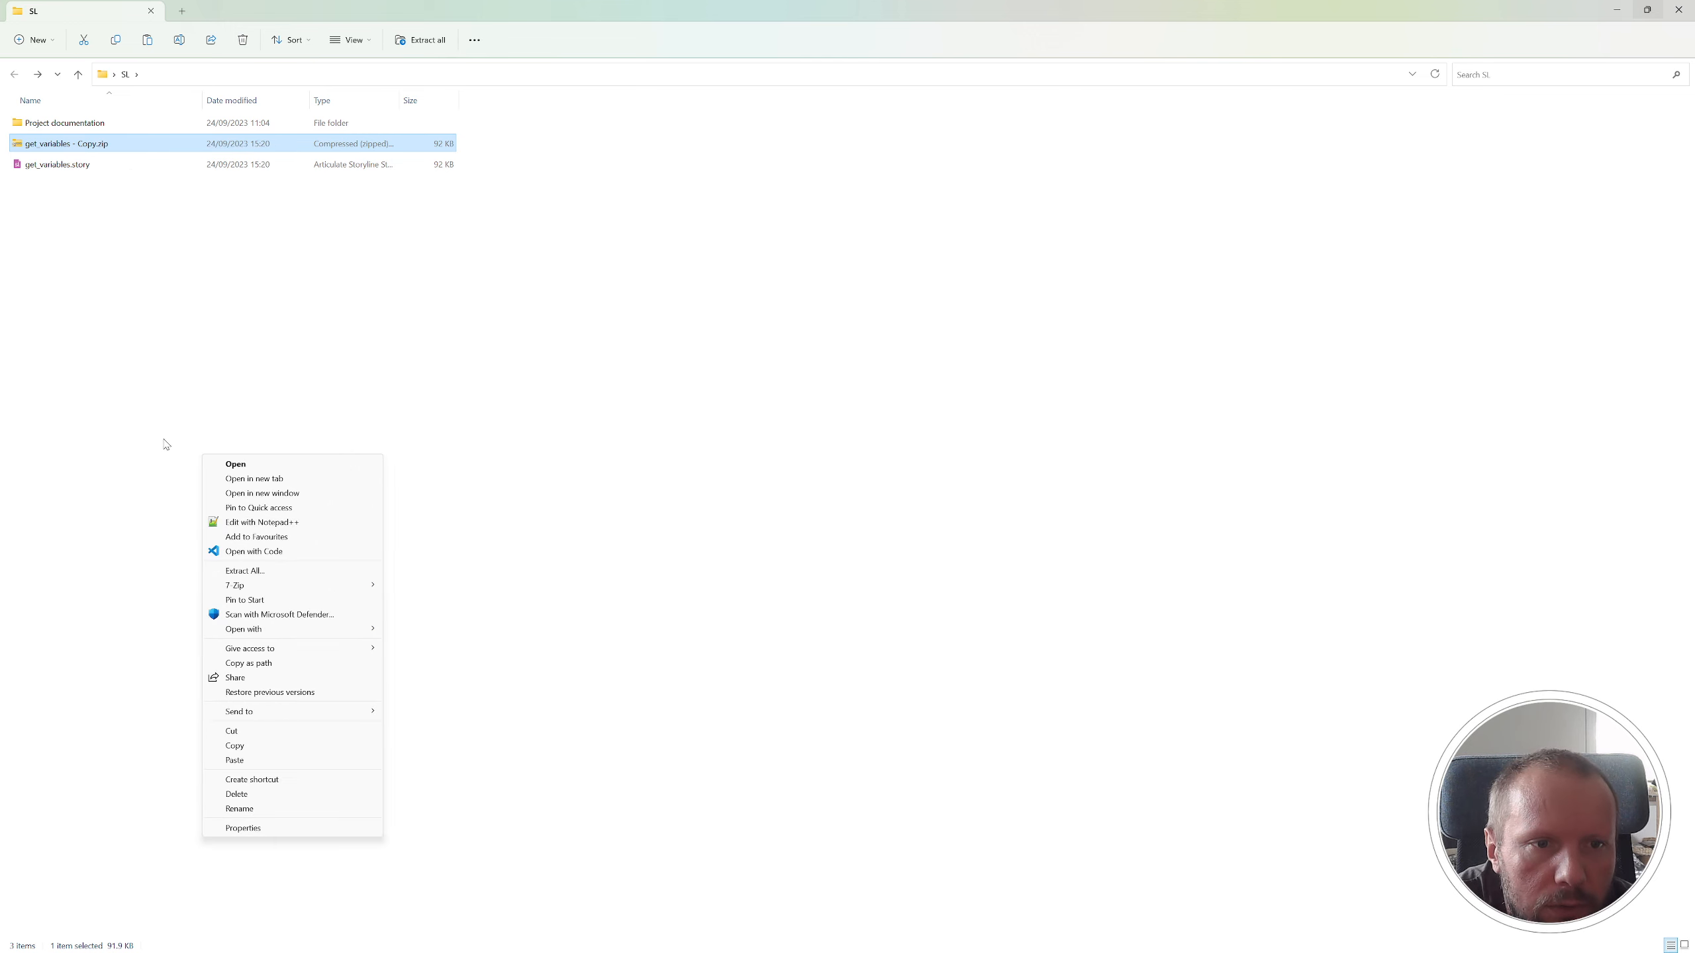
pyautogui.moveTo(265, 590)
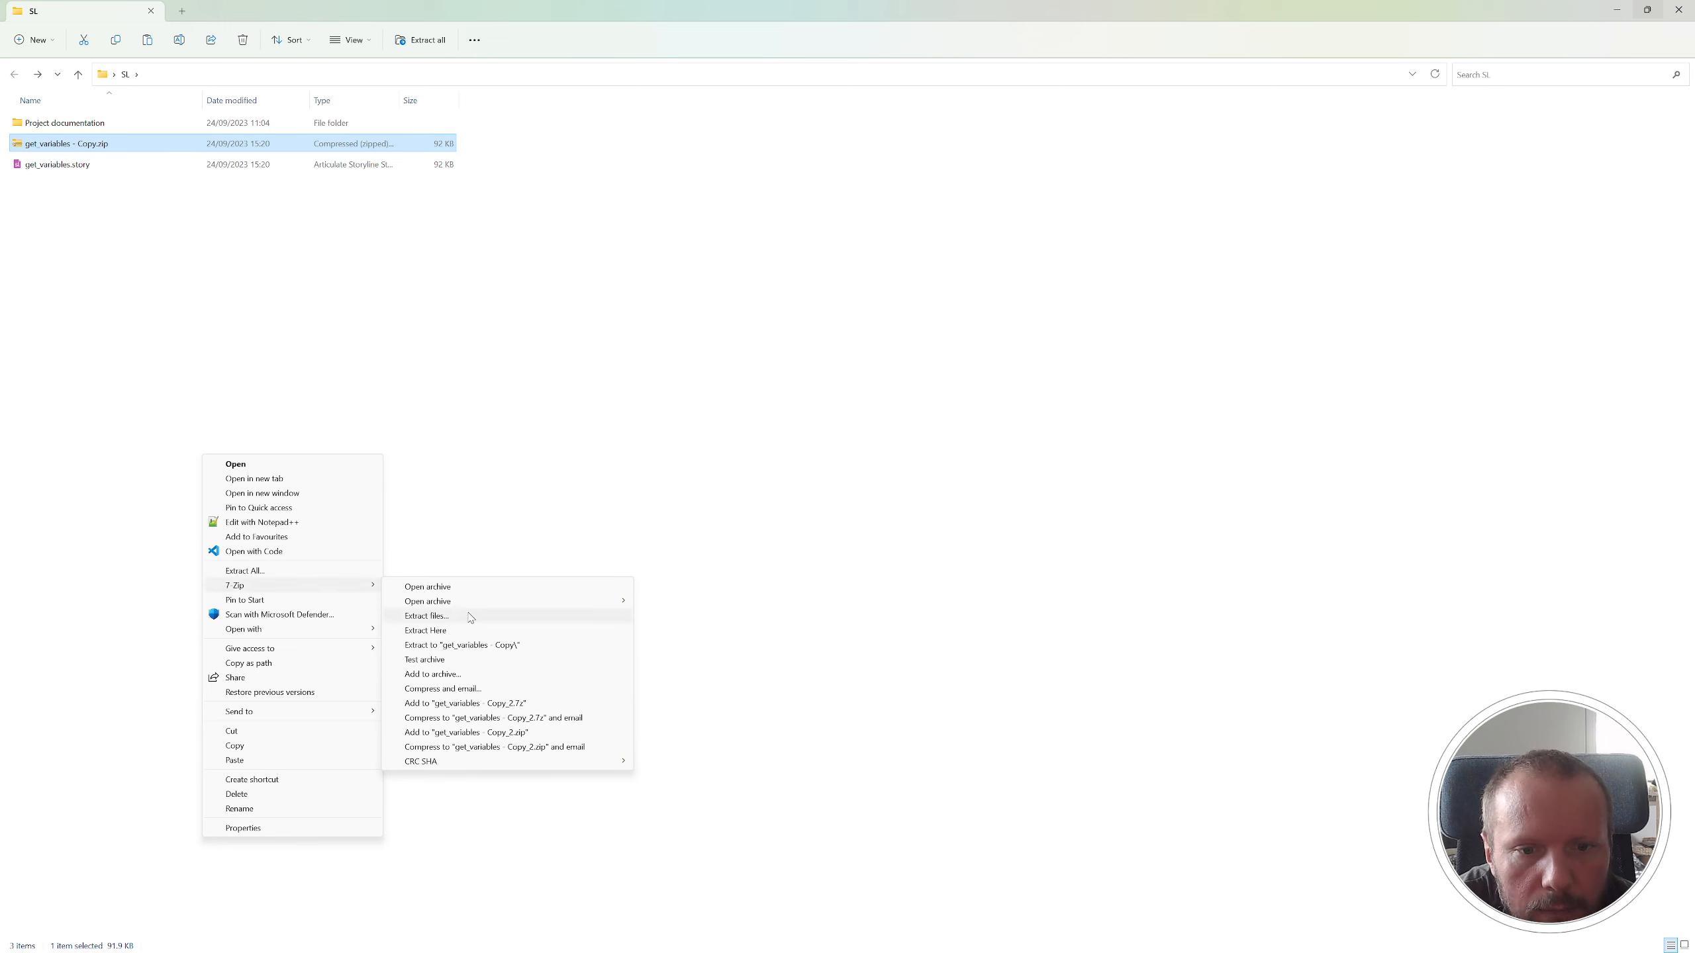
pyautogui.moveTo(320, 592)
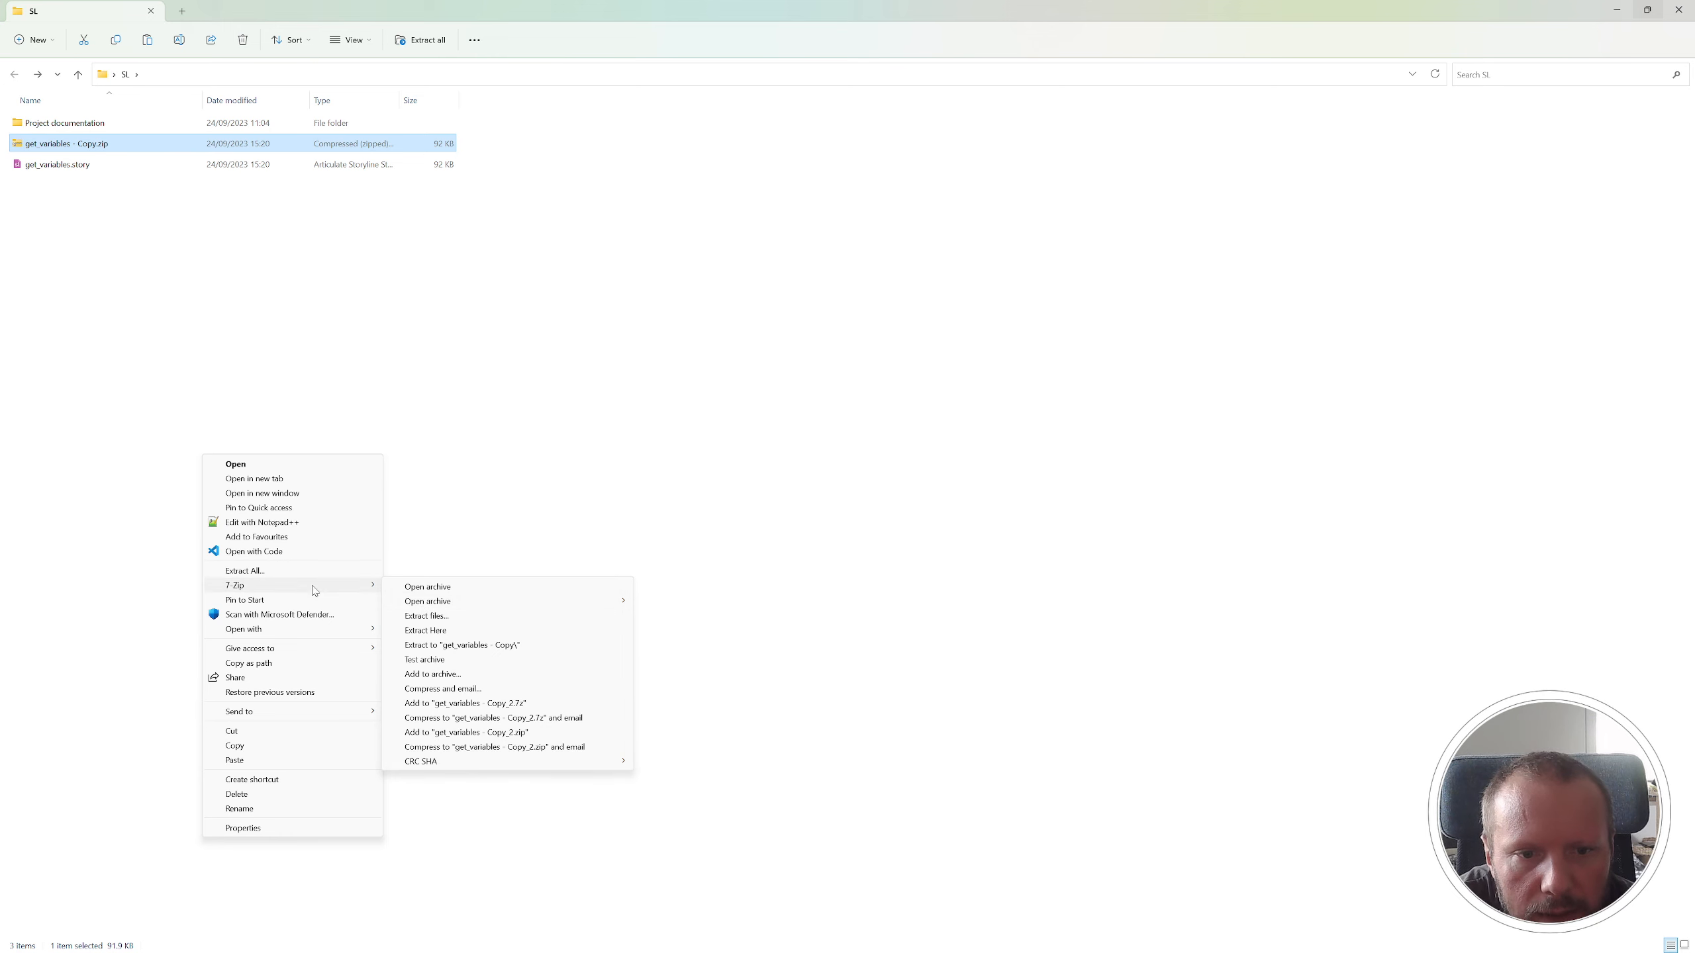
pyautogui.click(464, 646)
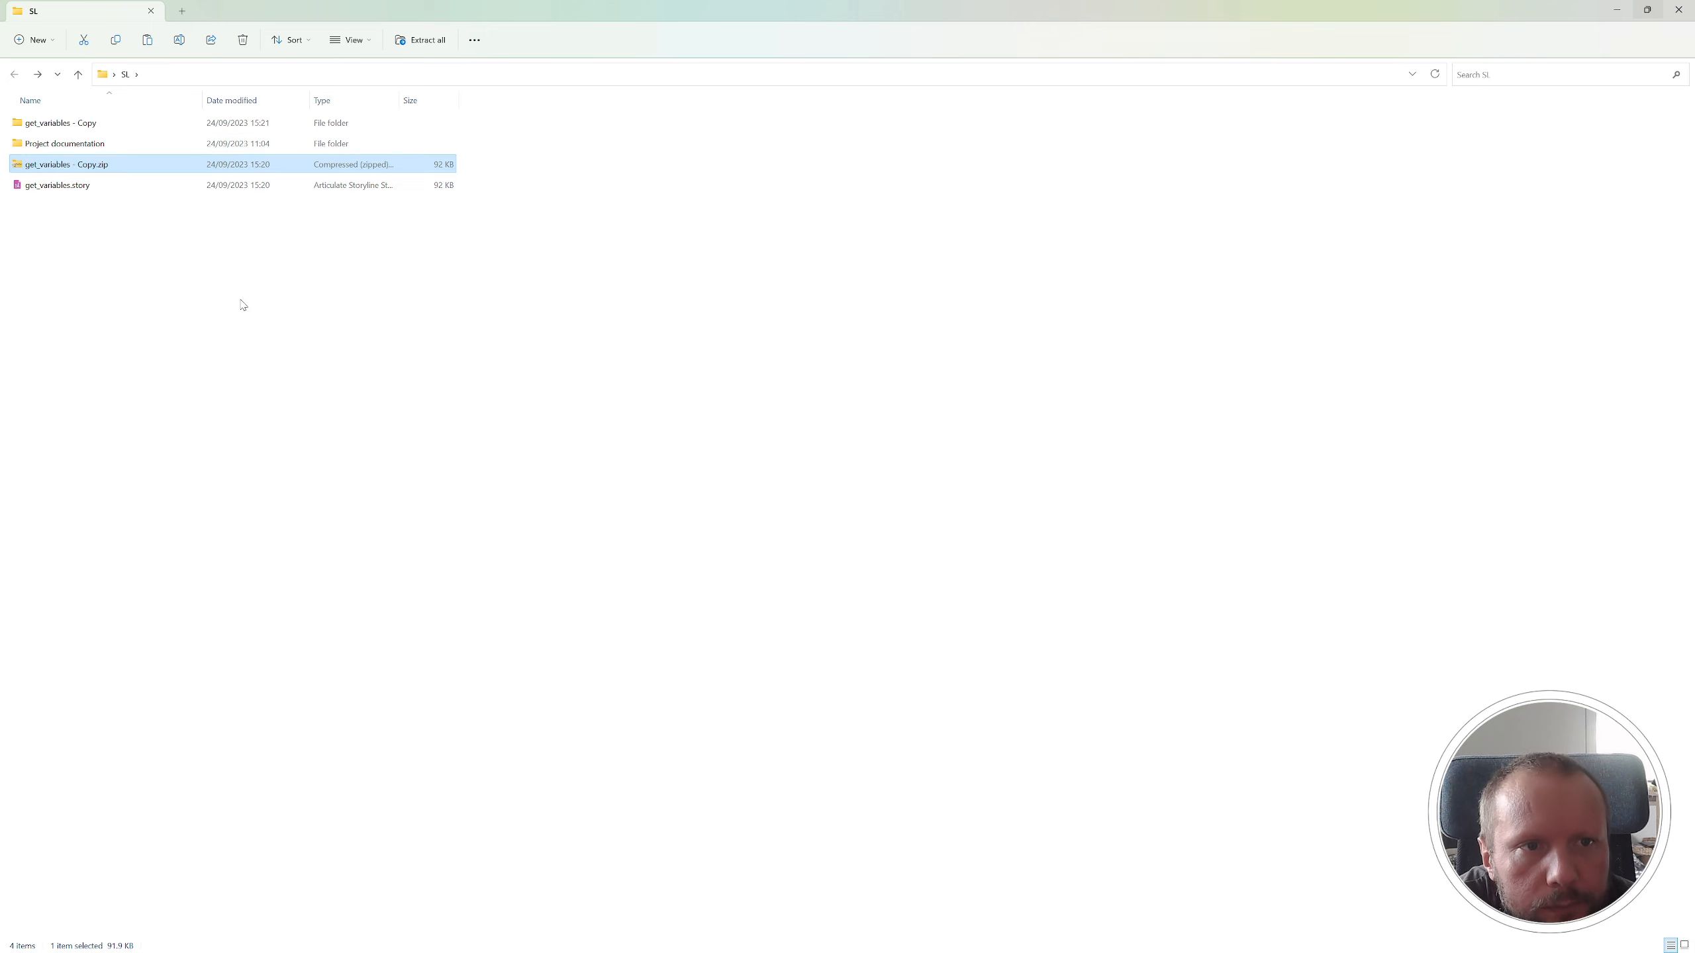
# - Copy story.xml from the story subfolder of the extracted get_variables - Copy folder
pyautogui.doubleClick(66, 127)
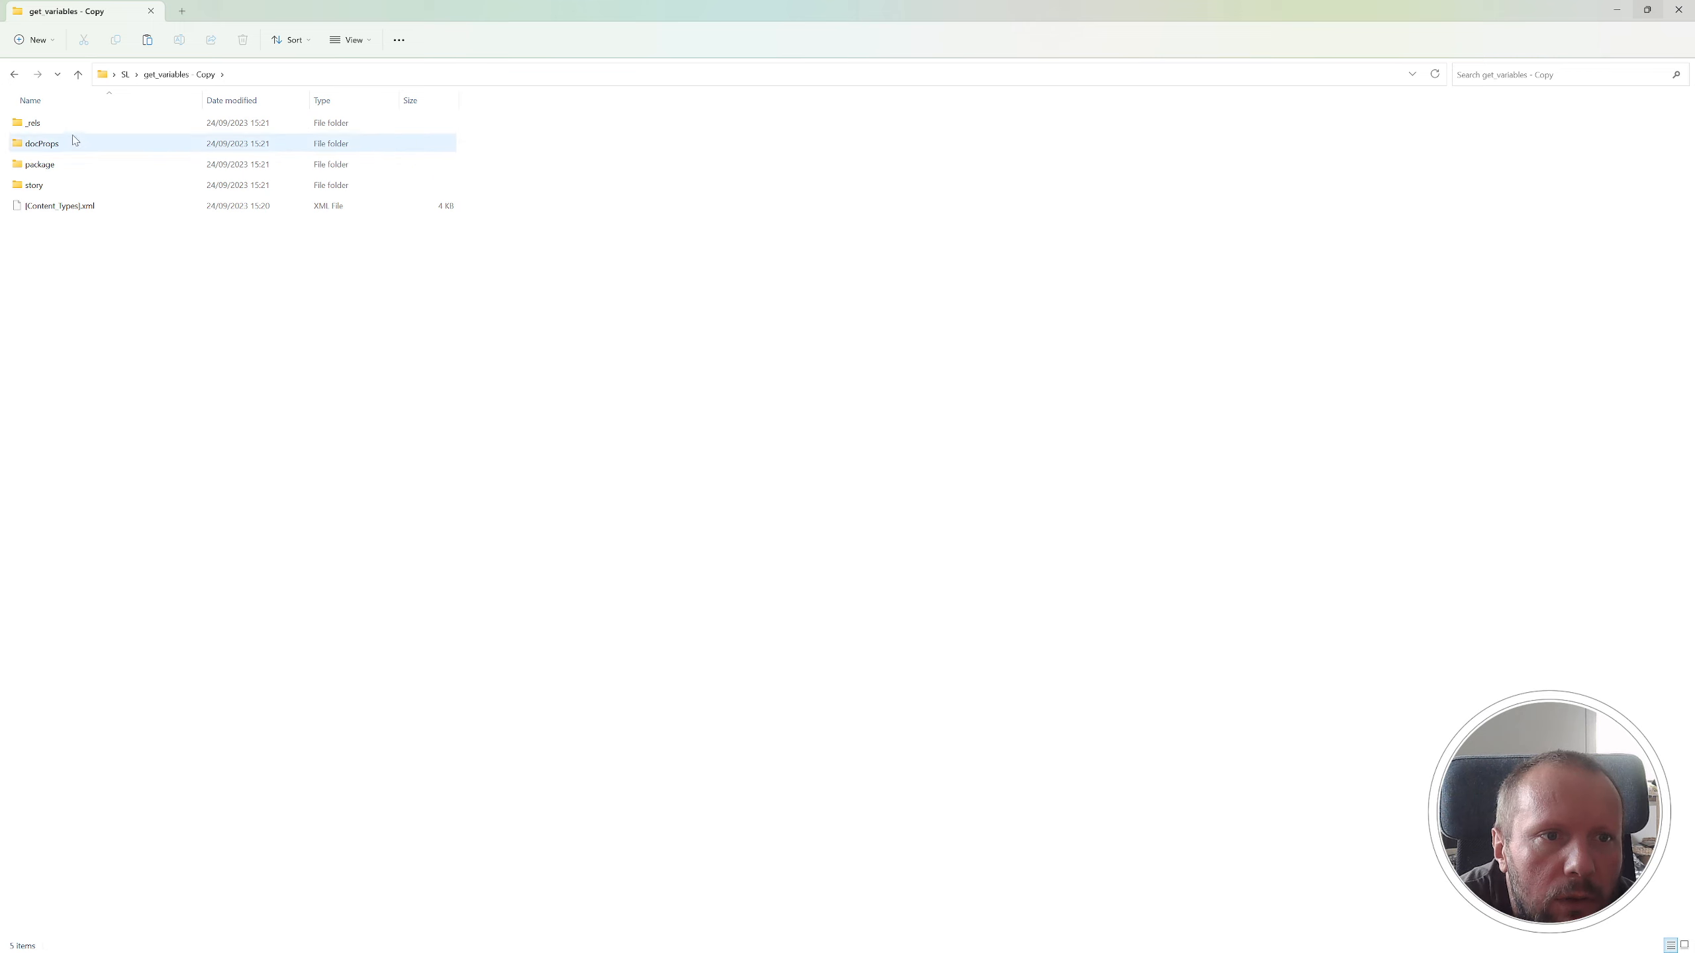
pyautogui.doubleClick(35, 185)
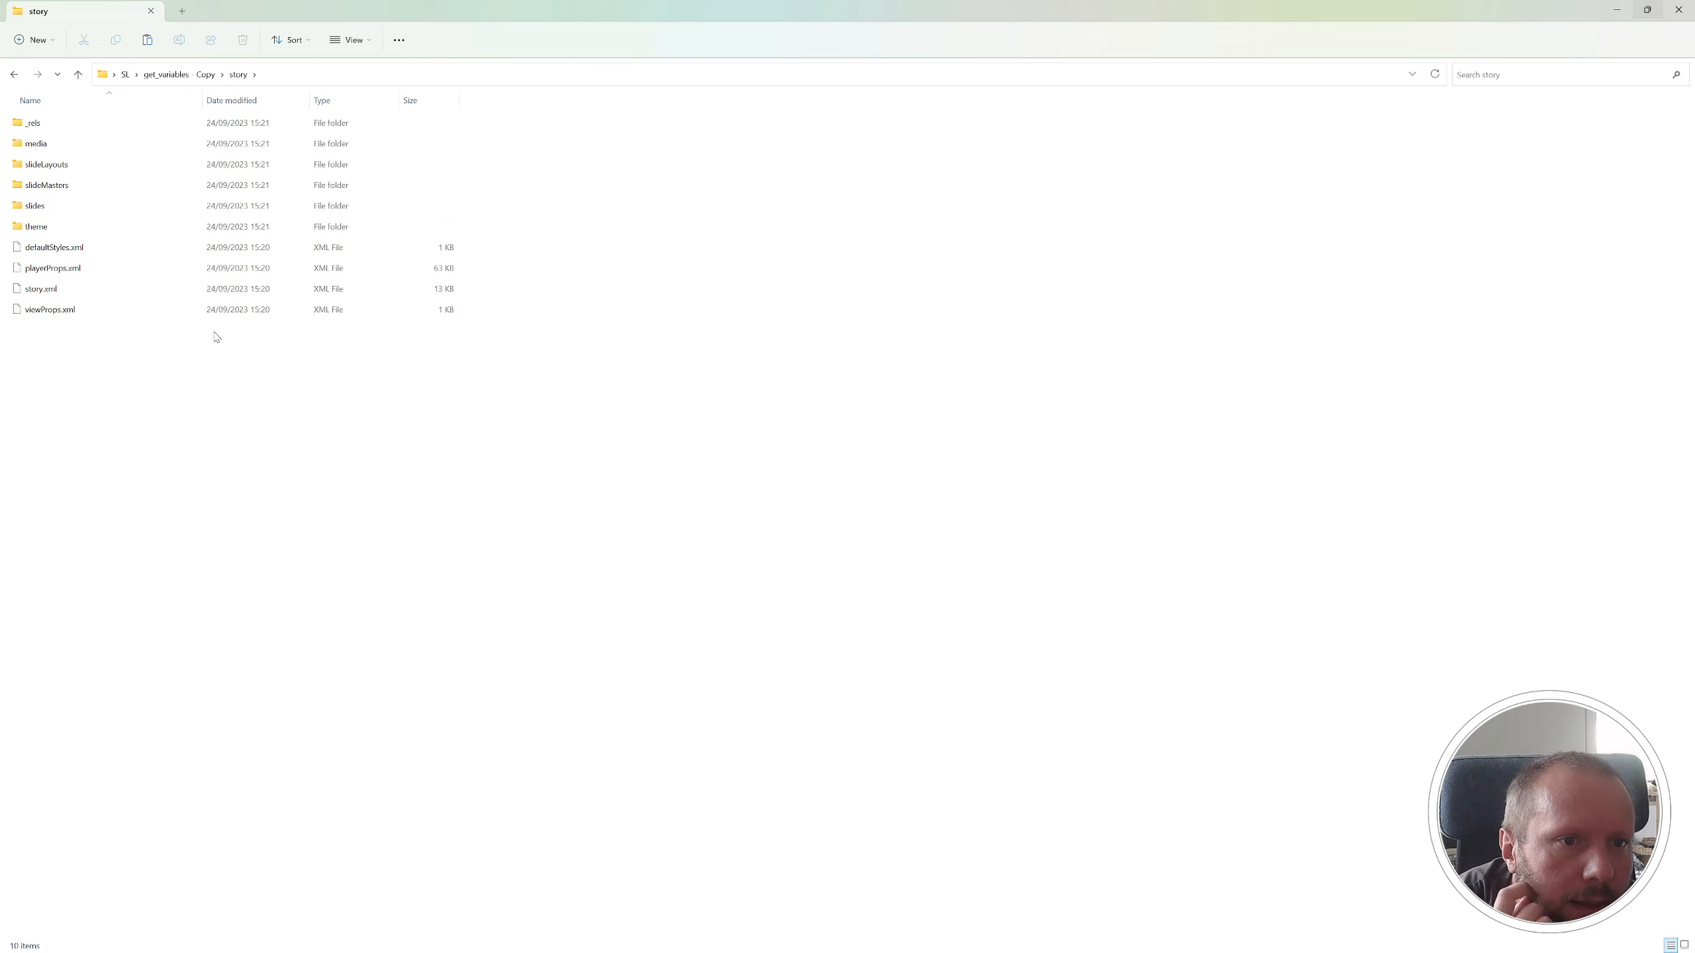
pyautogui.click(40, 294)
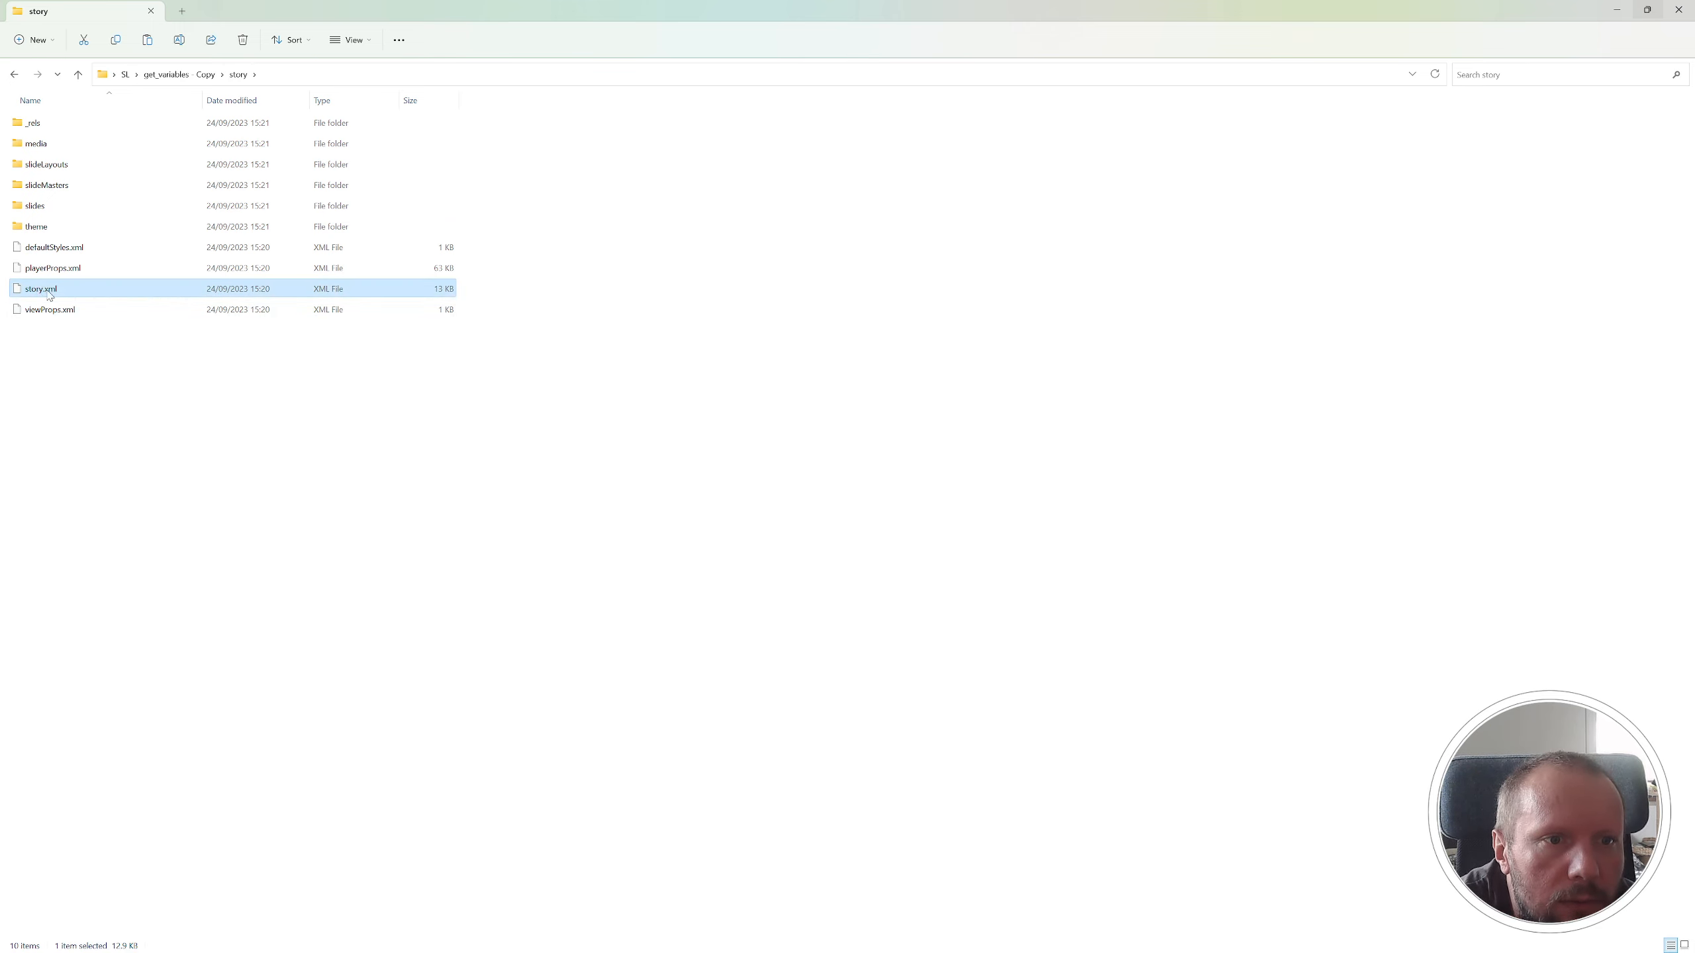
pyautogui.rightClick(44, 295)
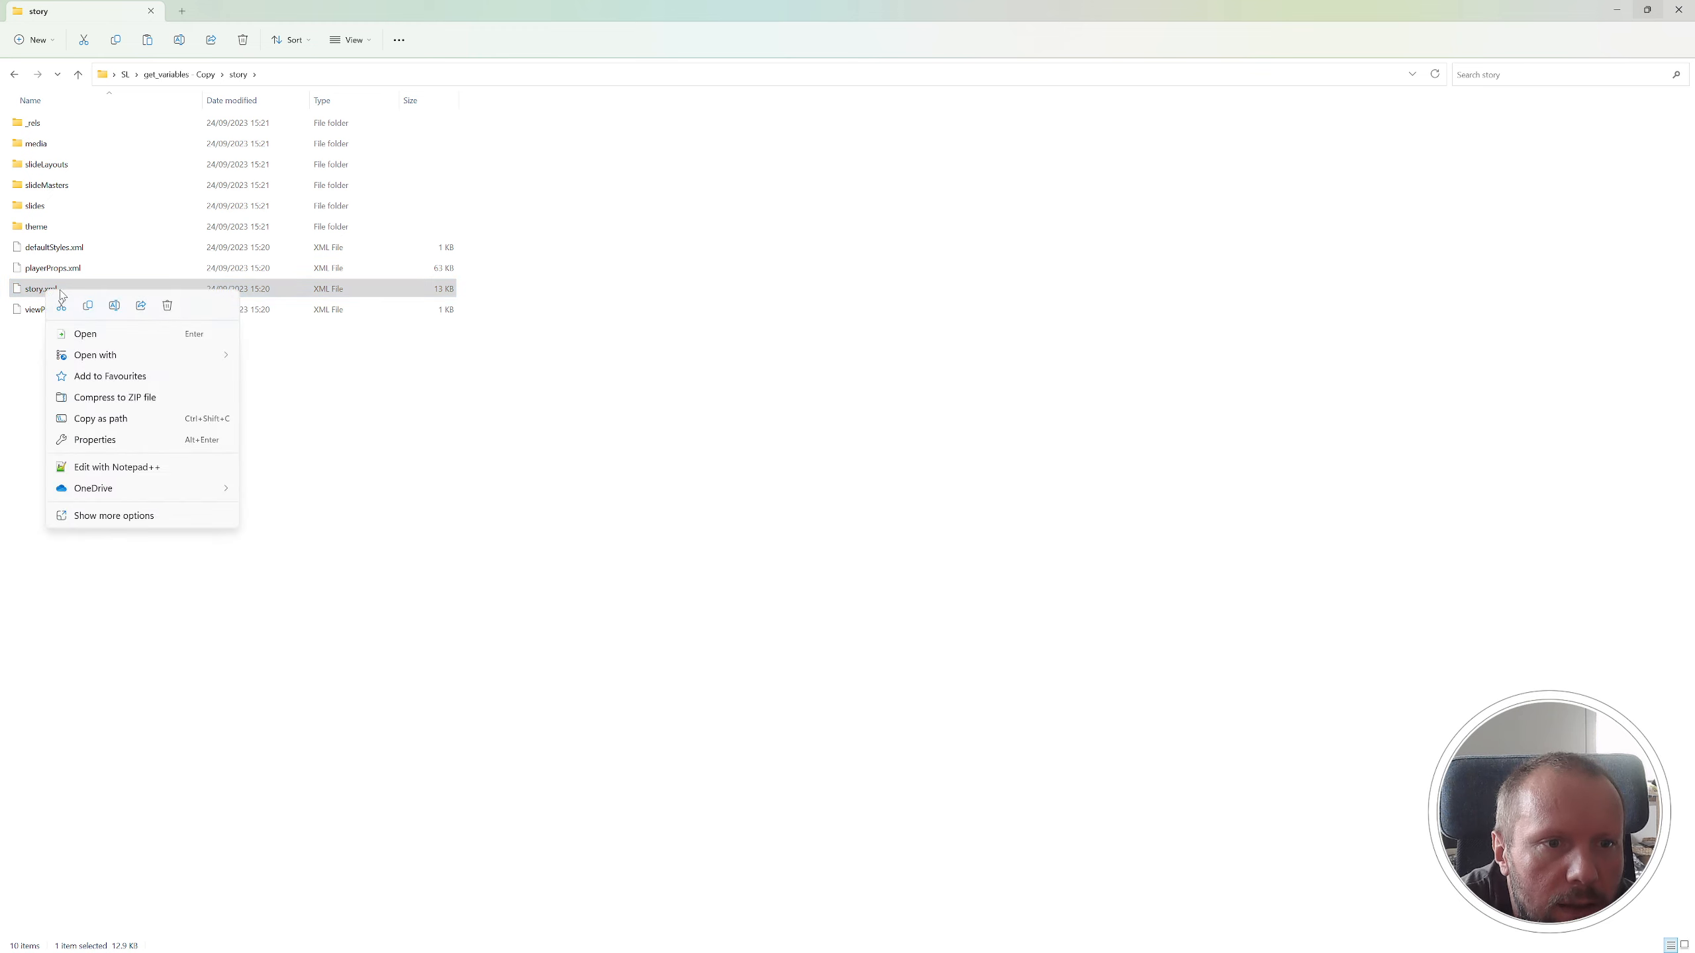
pyautogui.click(88, 311)
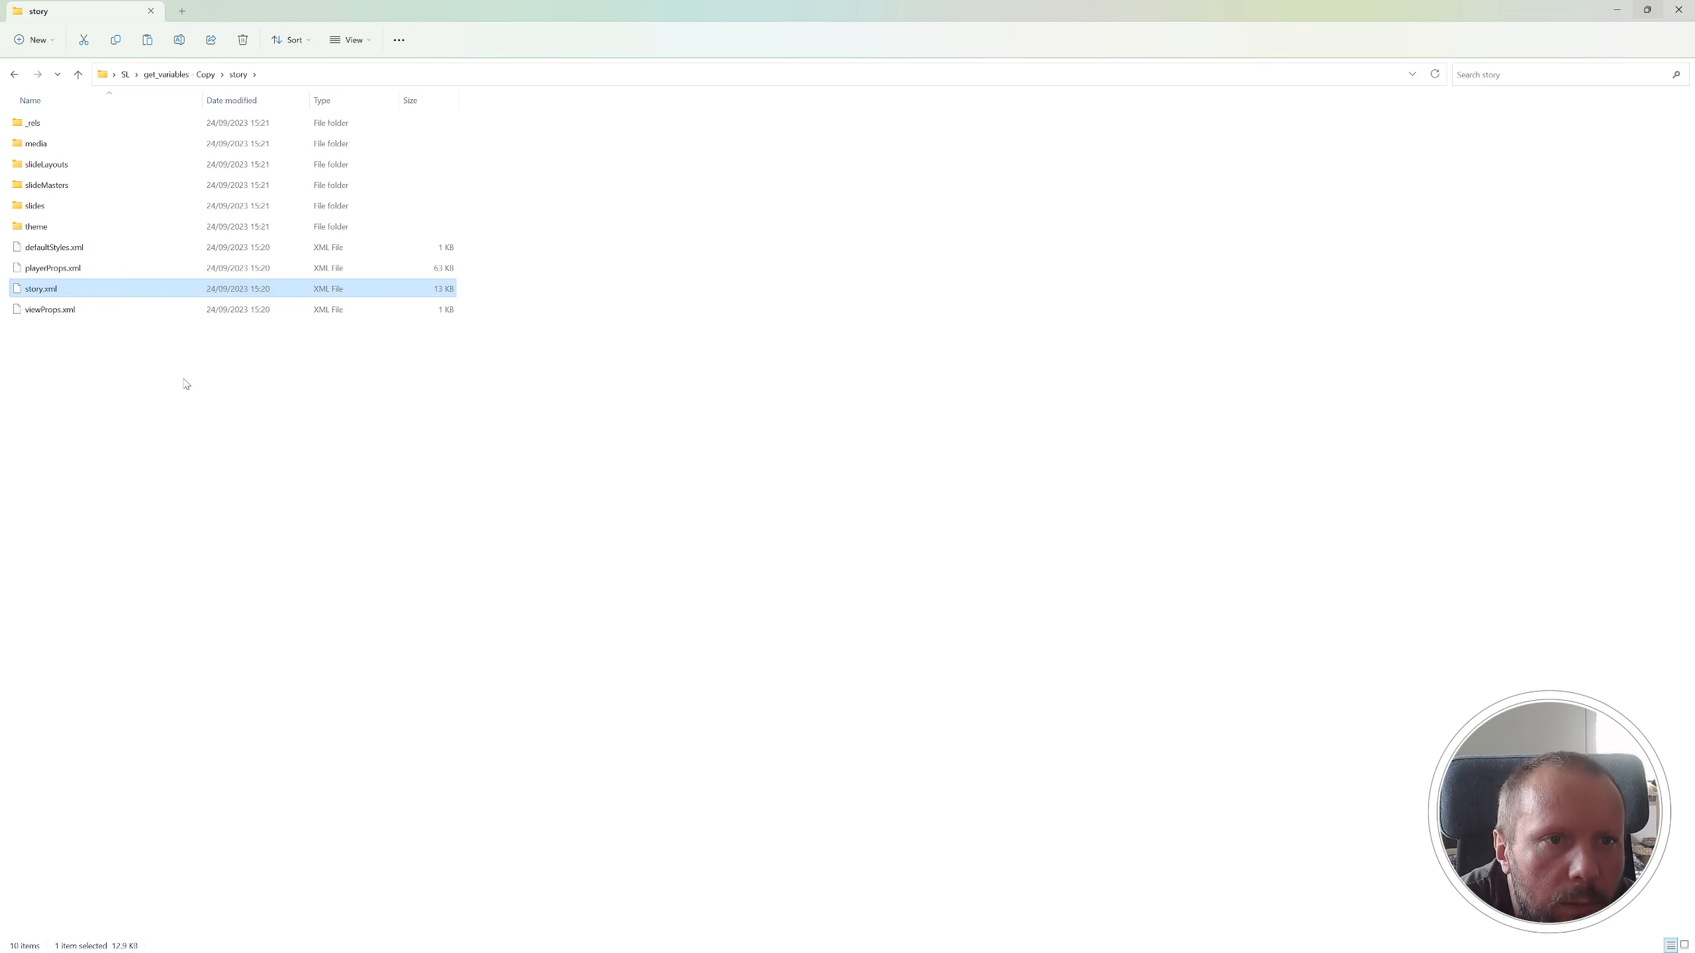
pyautogui.click(184, 383)
# - Paste the copied story.xml into the data folder inside SL's Project documentation folder
pyautogui.click(169, 78)
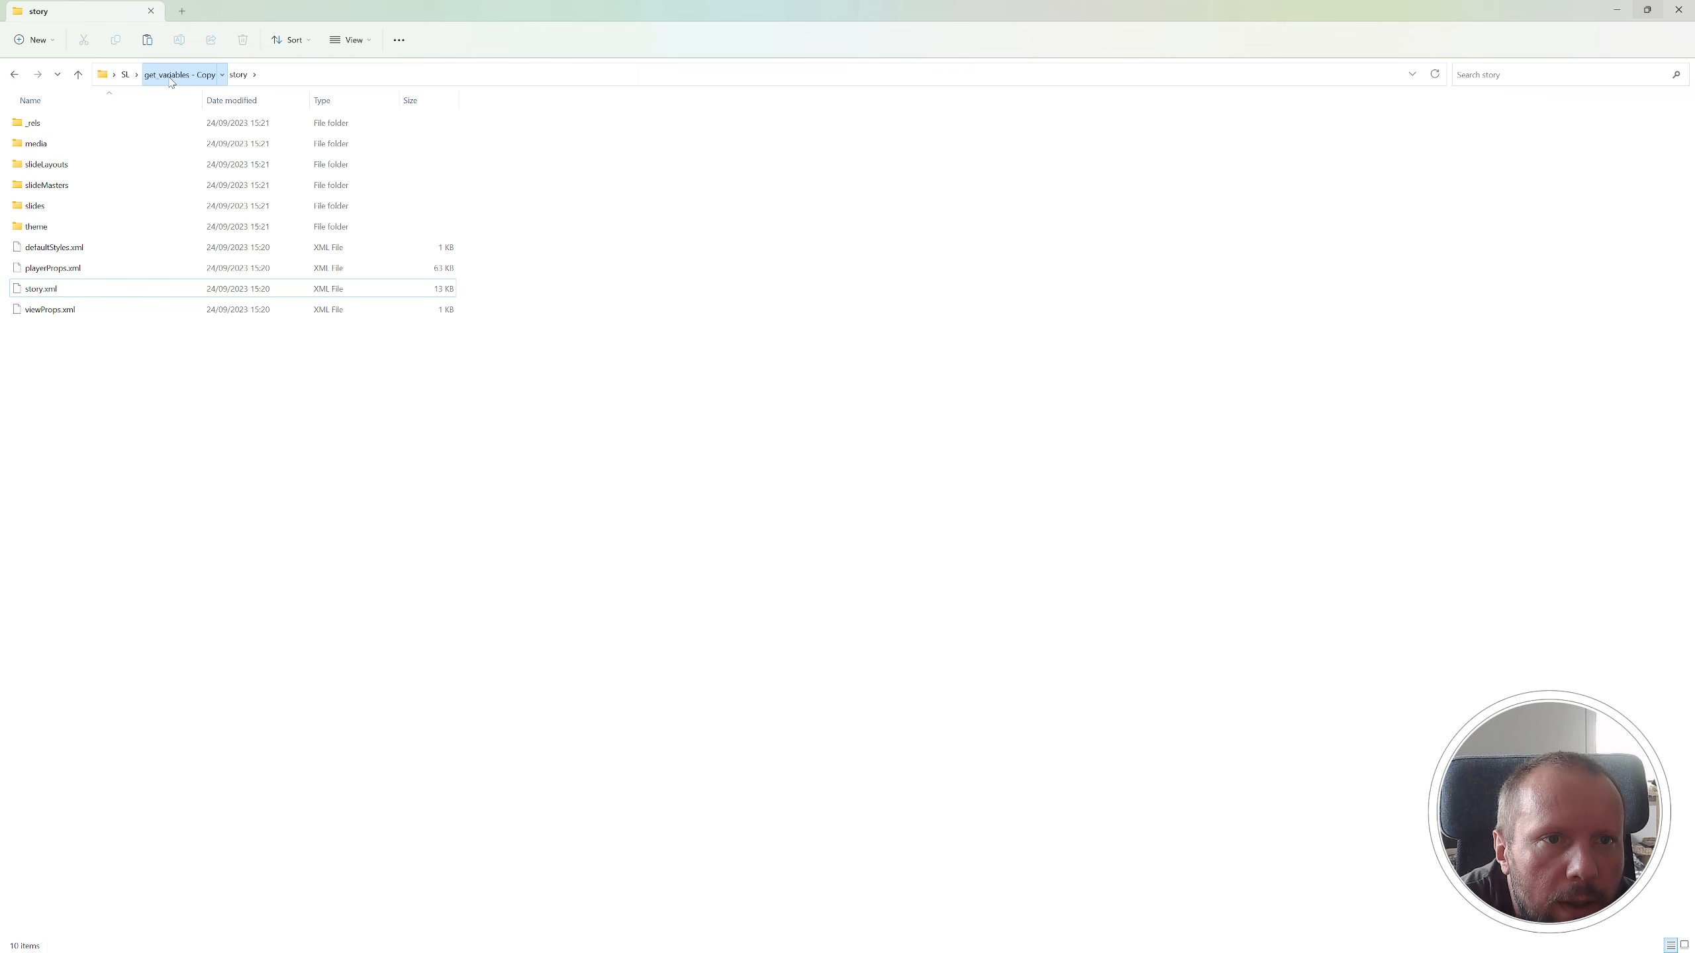
pyautogui.click(124, 74)
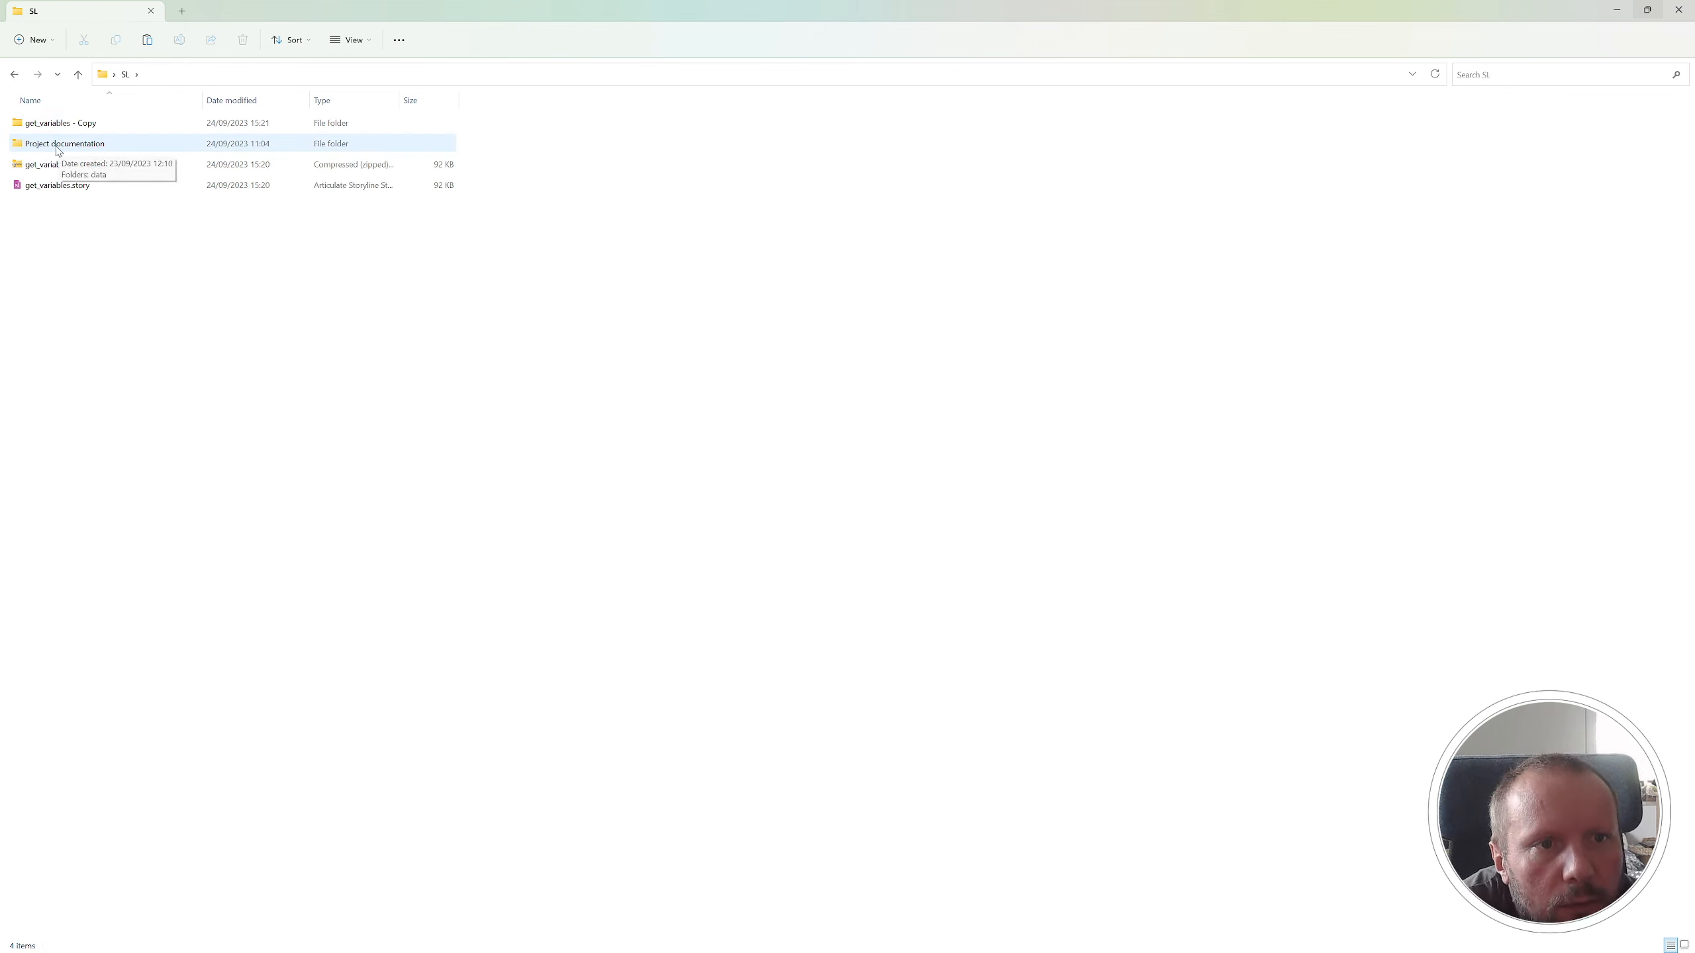
pyautogui.doubleClick(64, 145)
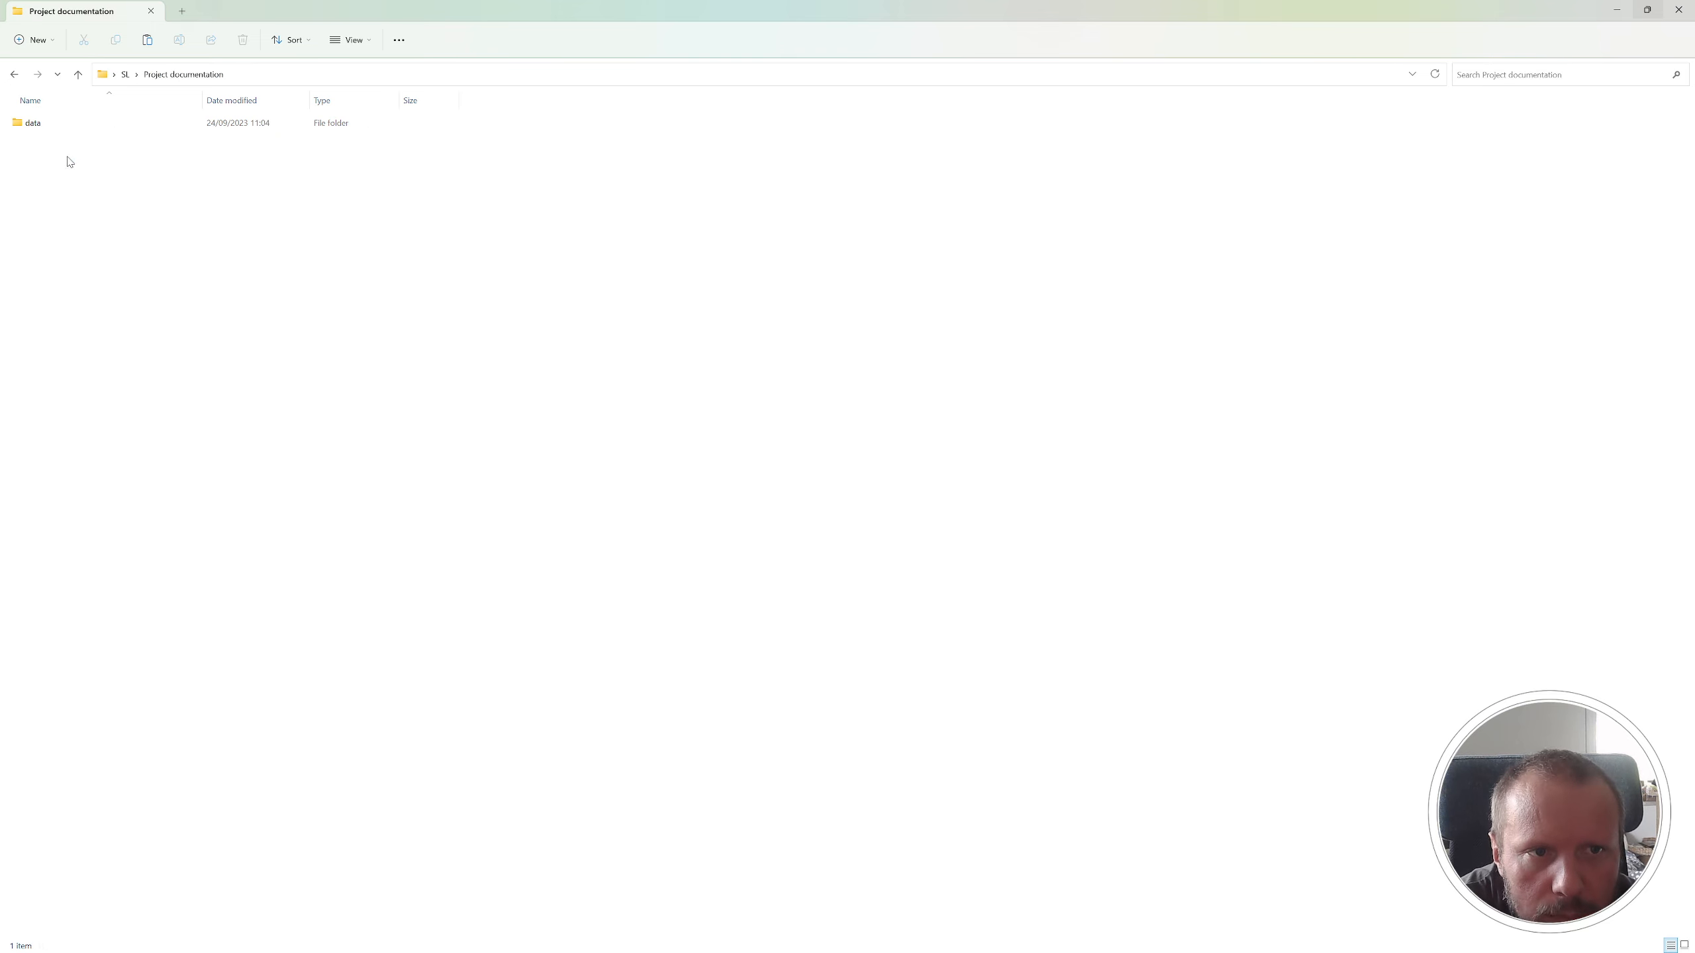
pyautogui.doubleClick(37, 128)
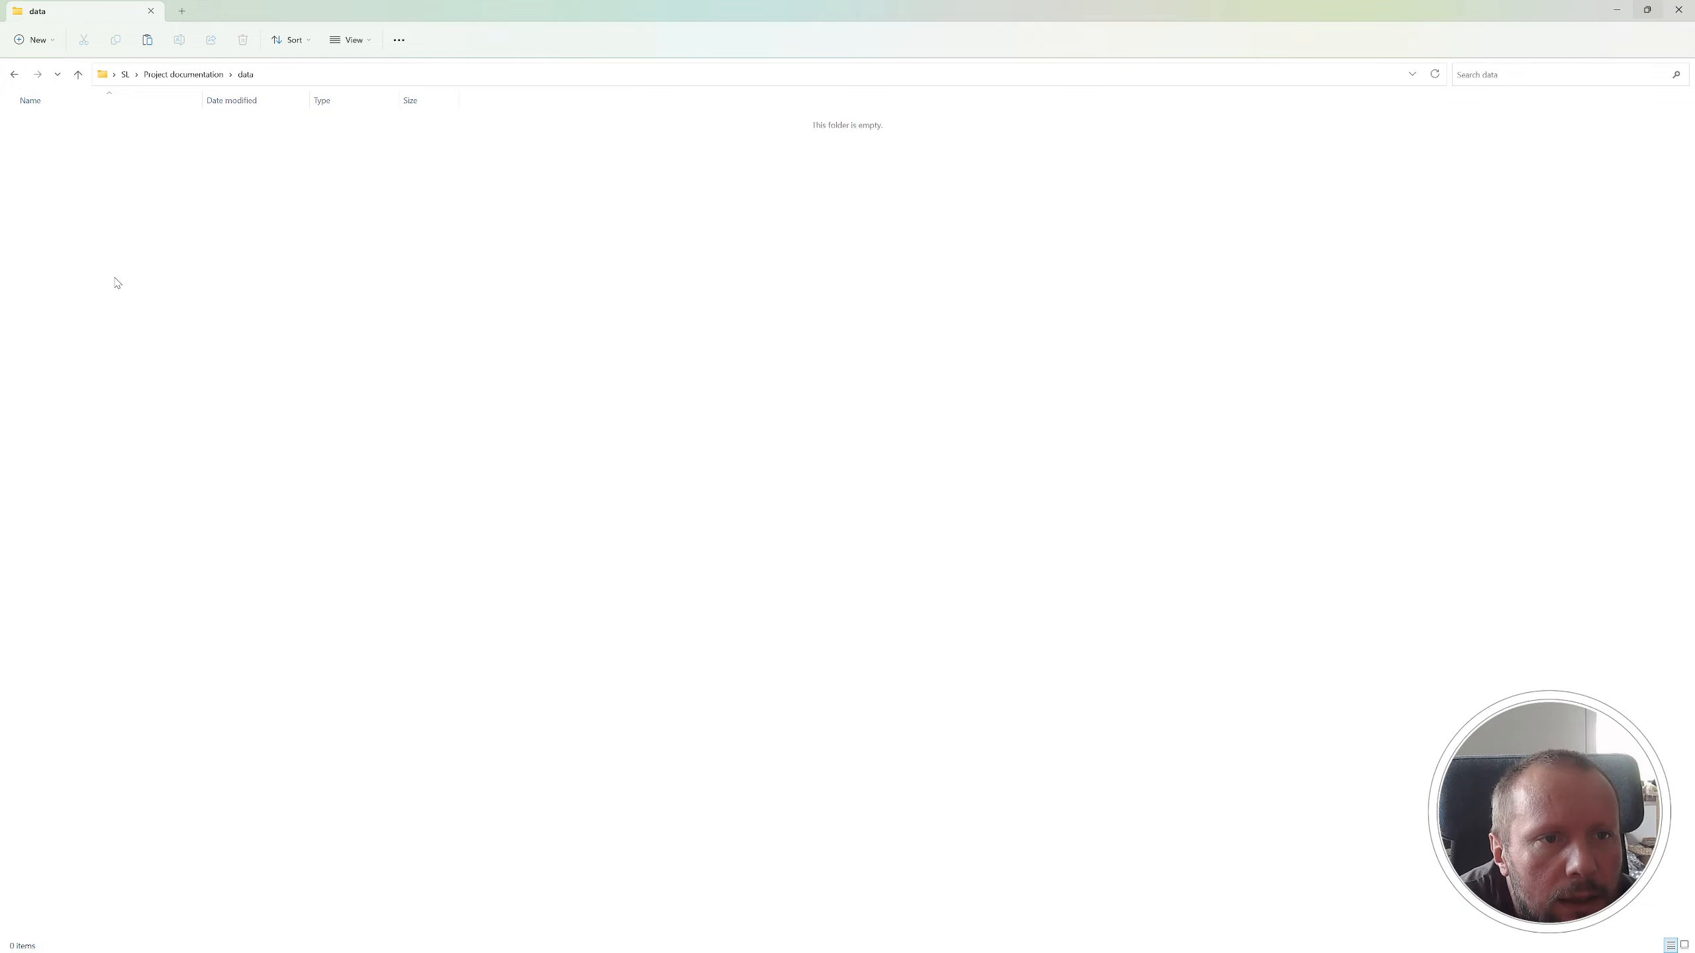
pyautogui.hotkey('ctrl', 'v')
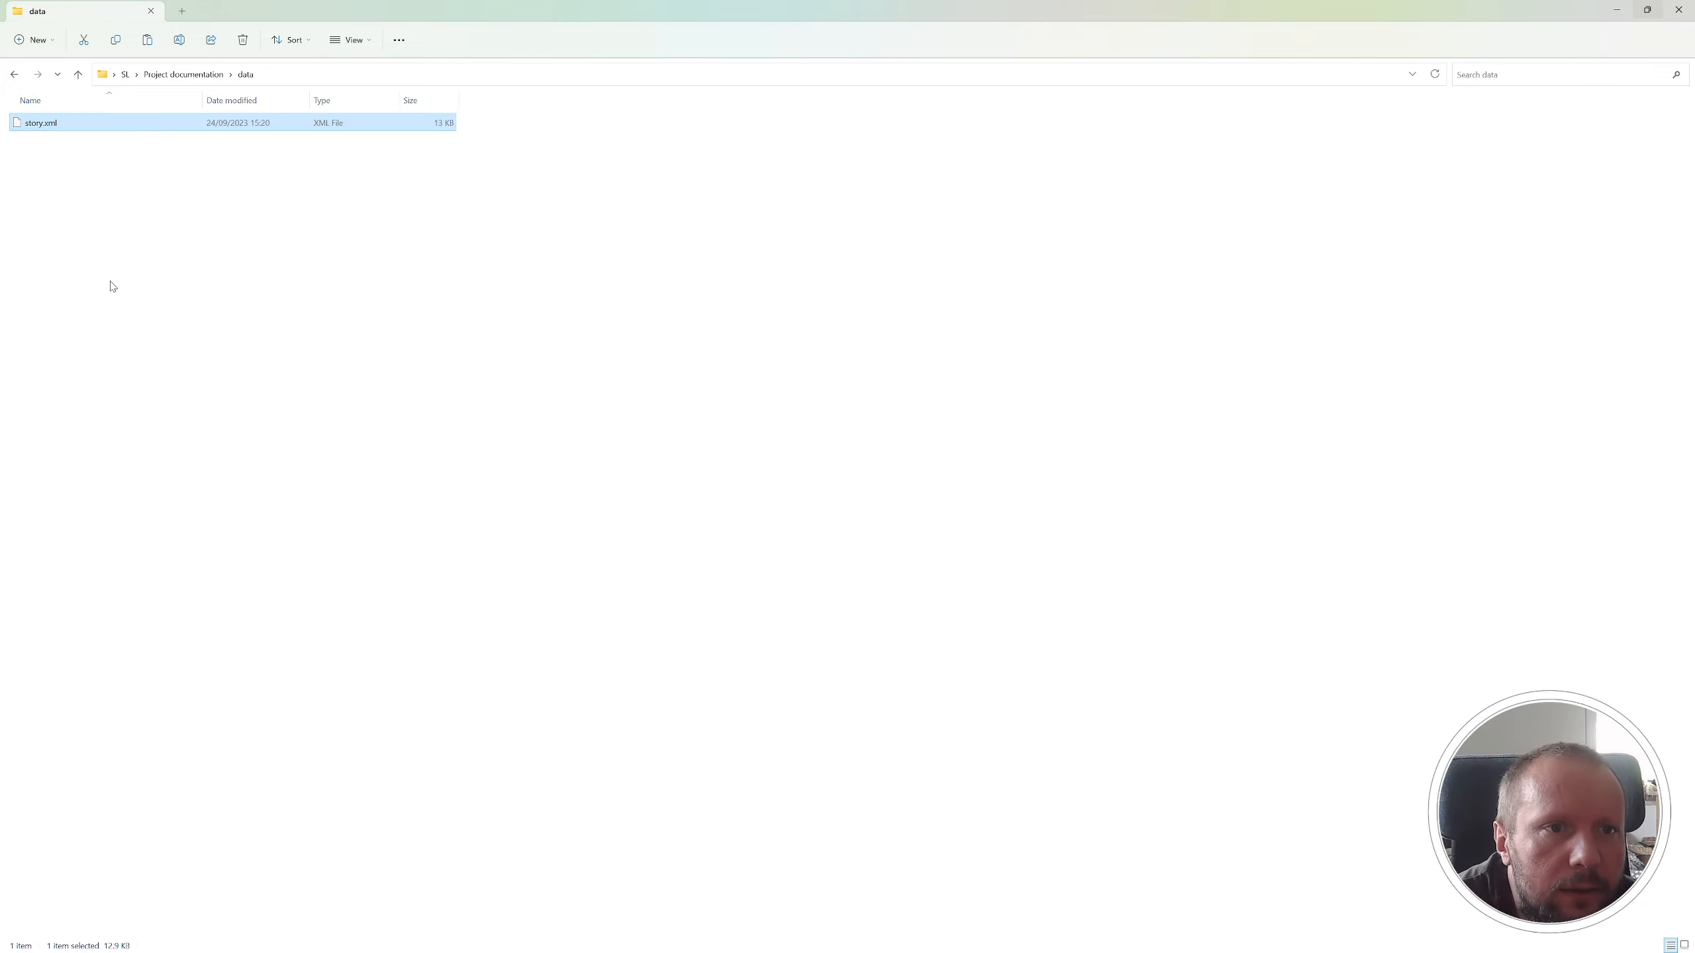
pyautogui.click(115, 280)
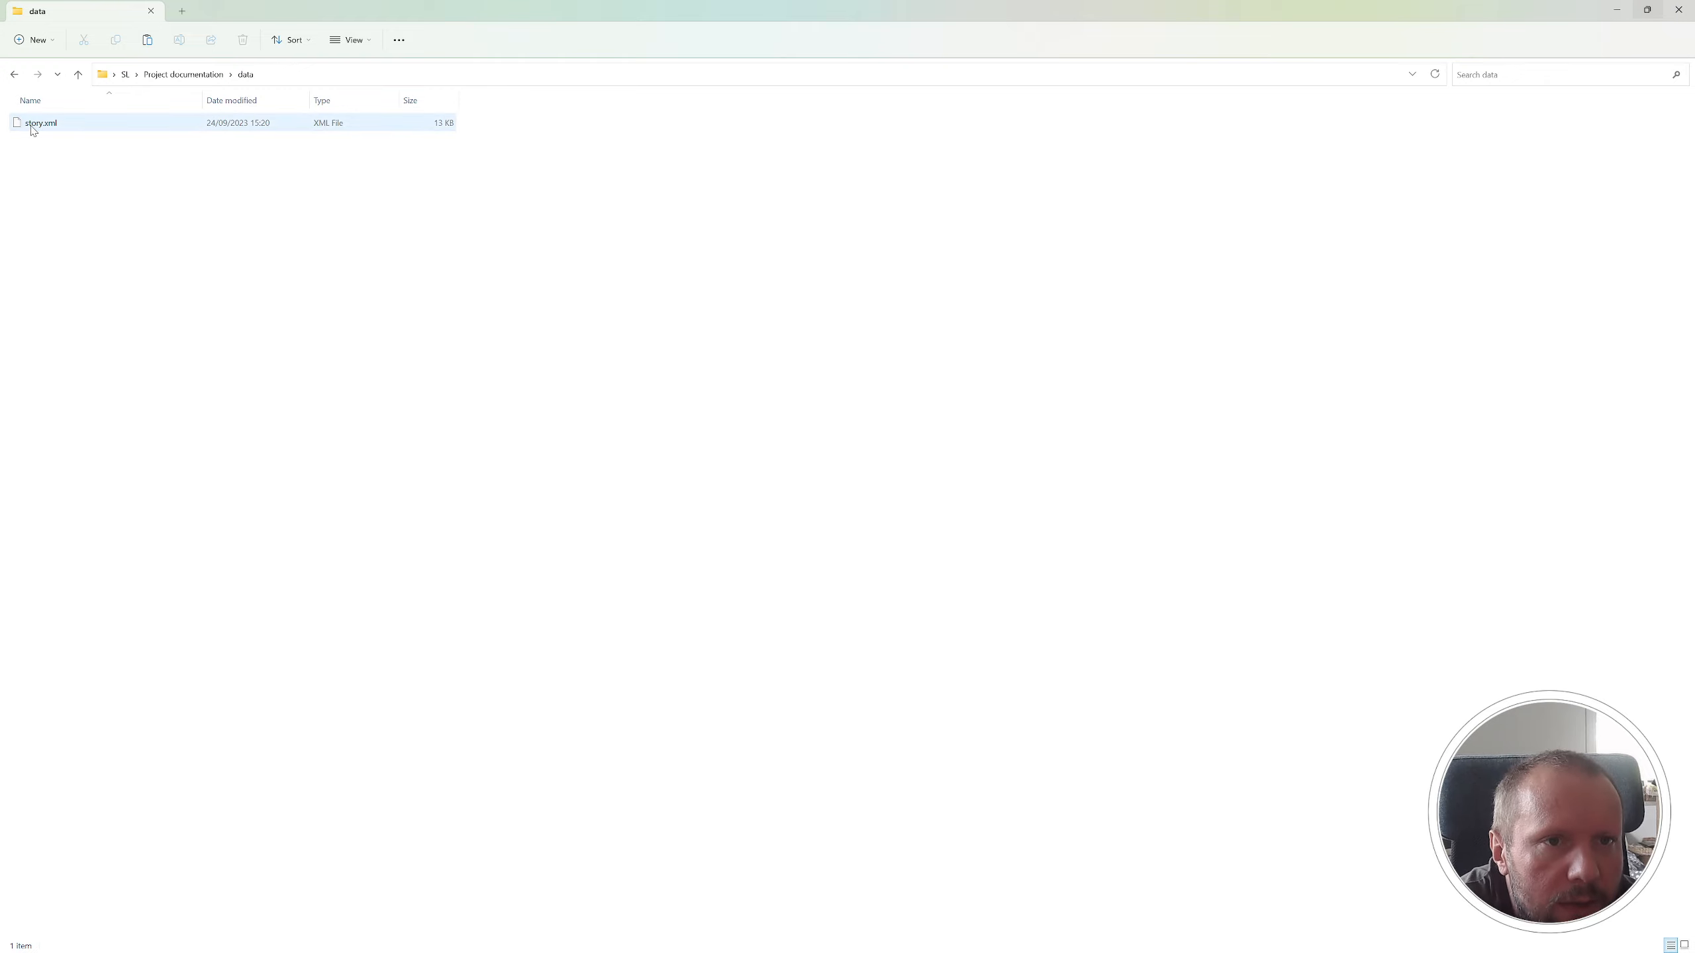
# - Create a Microsoft Excel worksheet named Project docs.xlsx in the Project documentation folder and open it in Excel
pyautogui.click(183, 74)
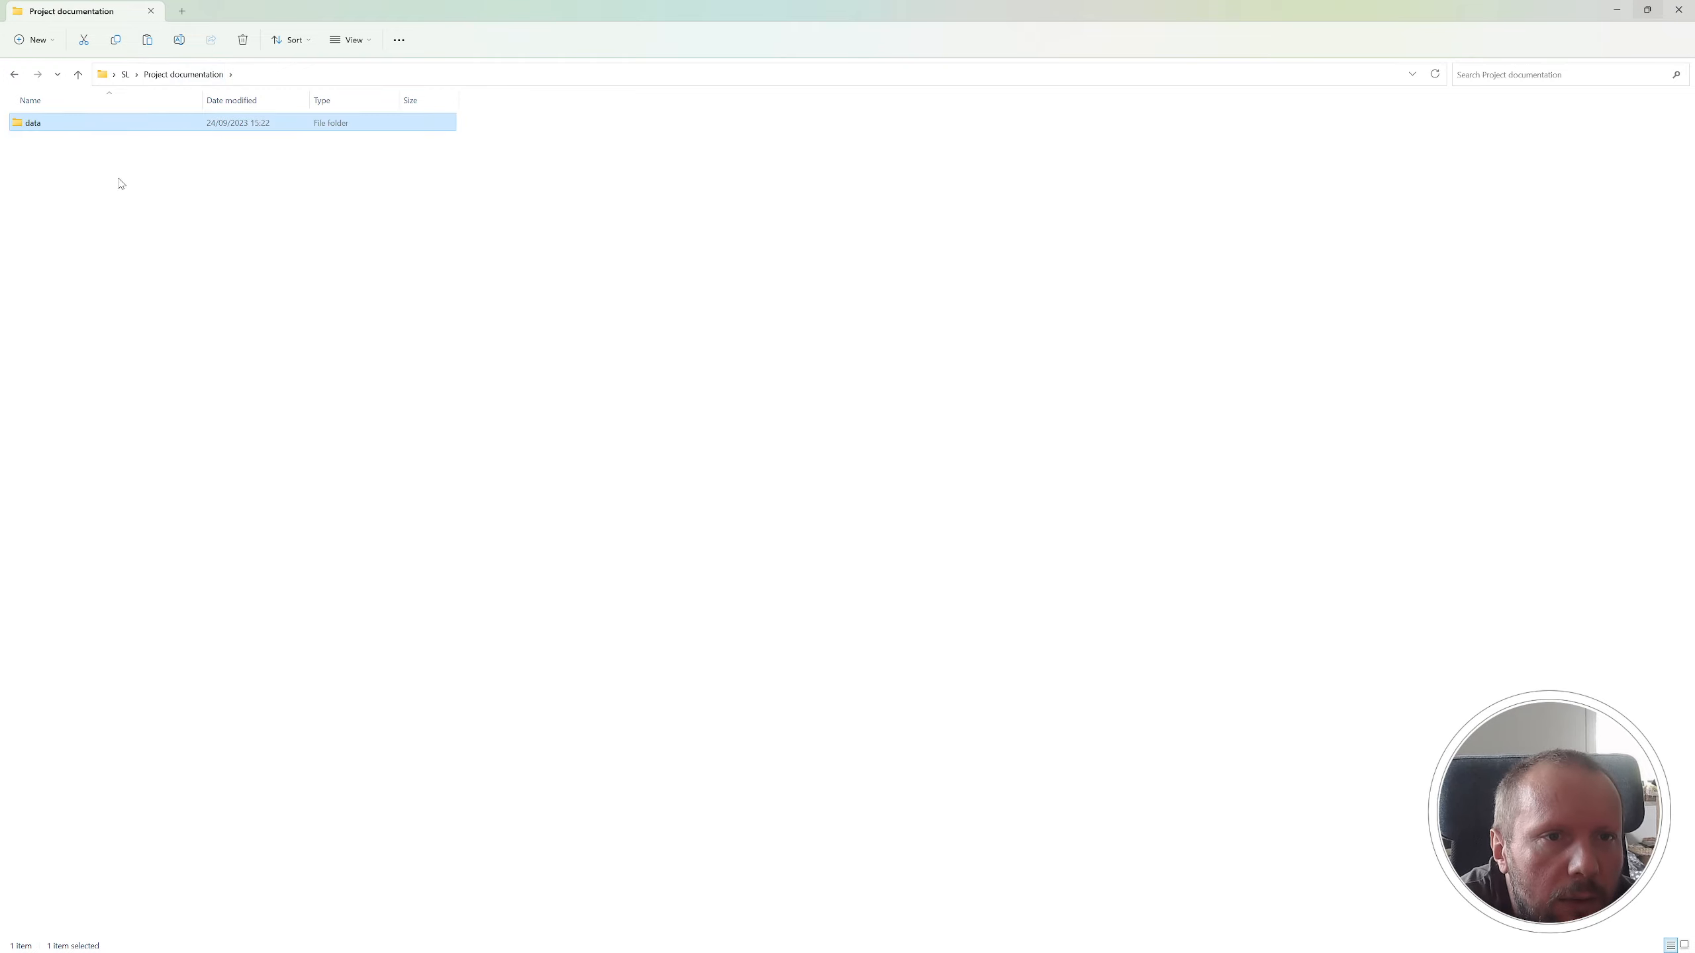
pyautogui.click(70, 182)
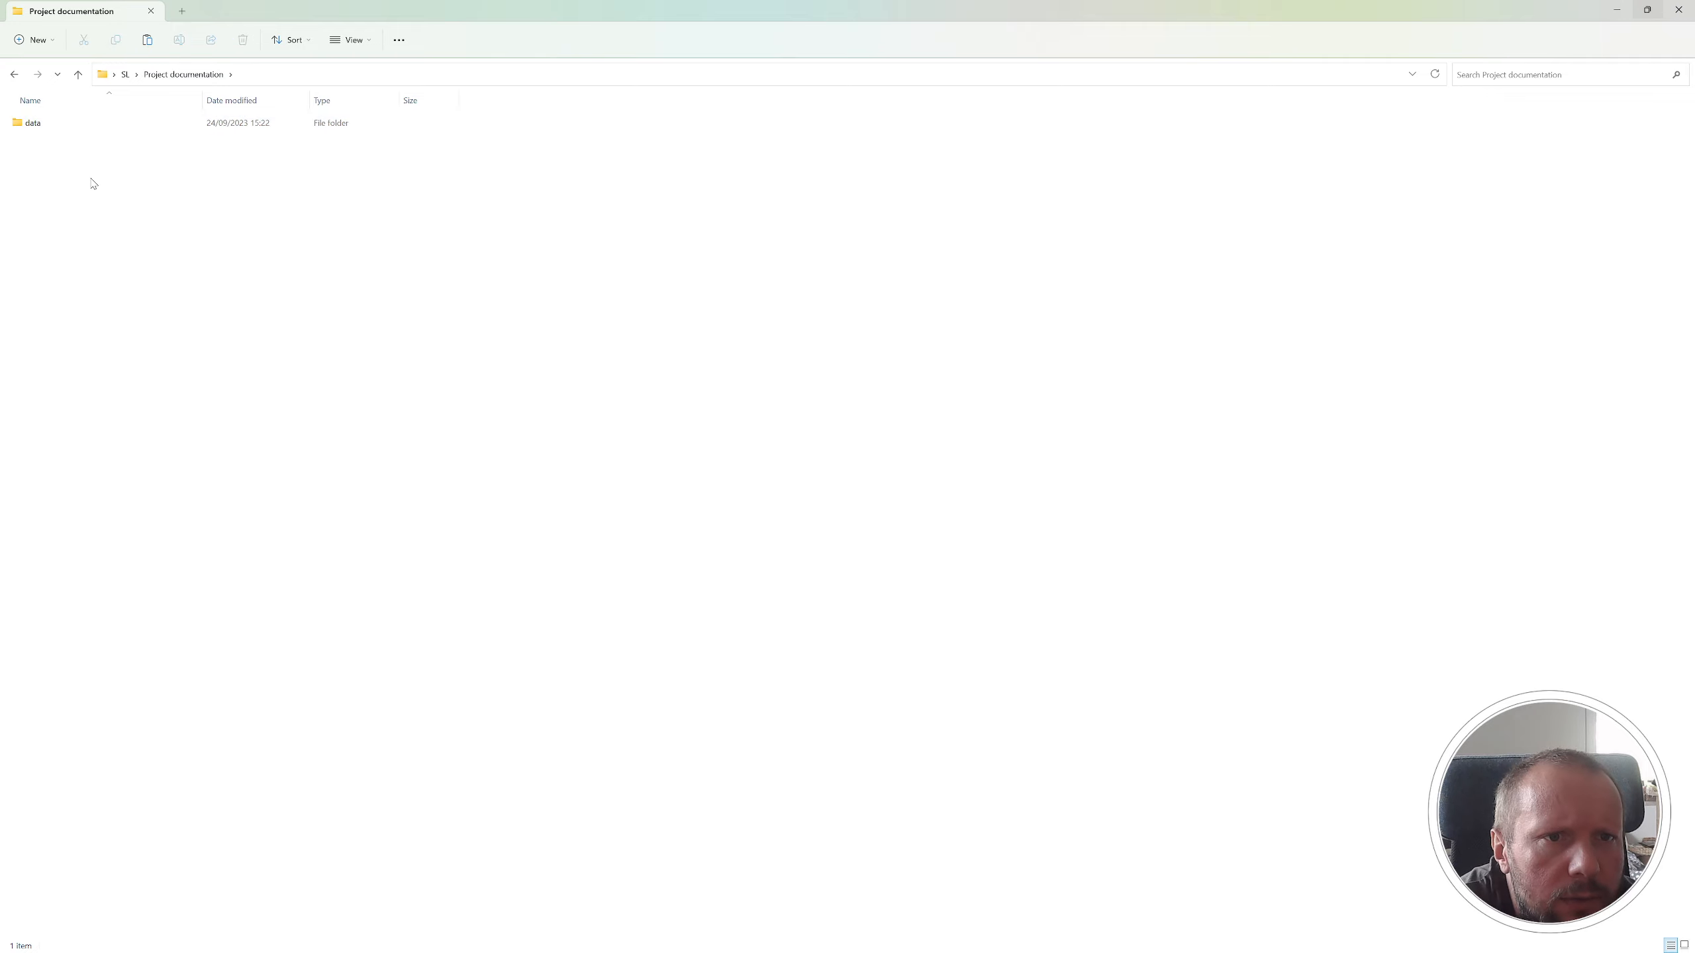
pyautogui.rightClick(58, 184)
pyautogui.moveTo(201, 325)
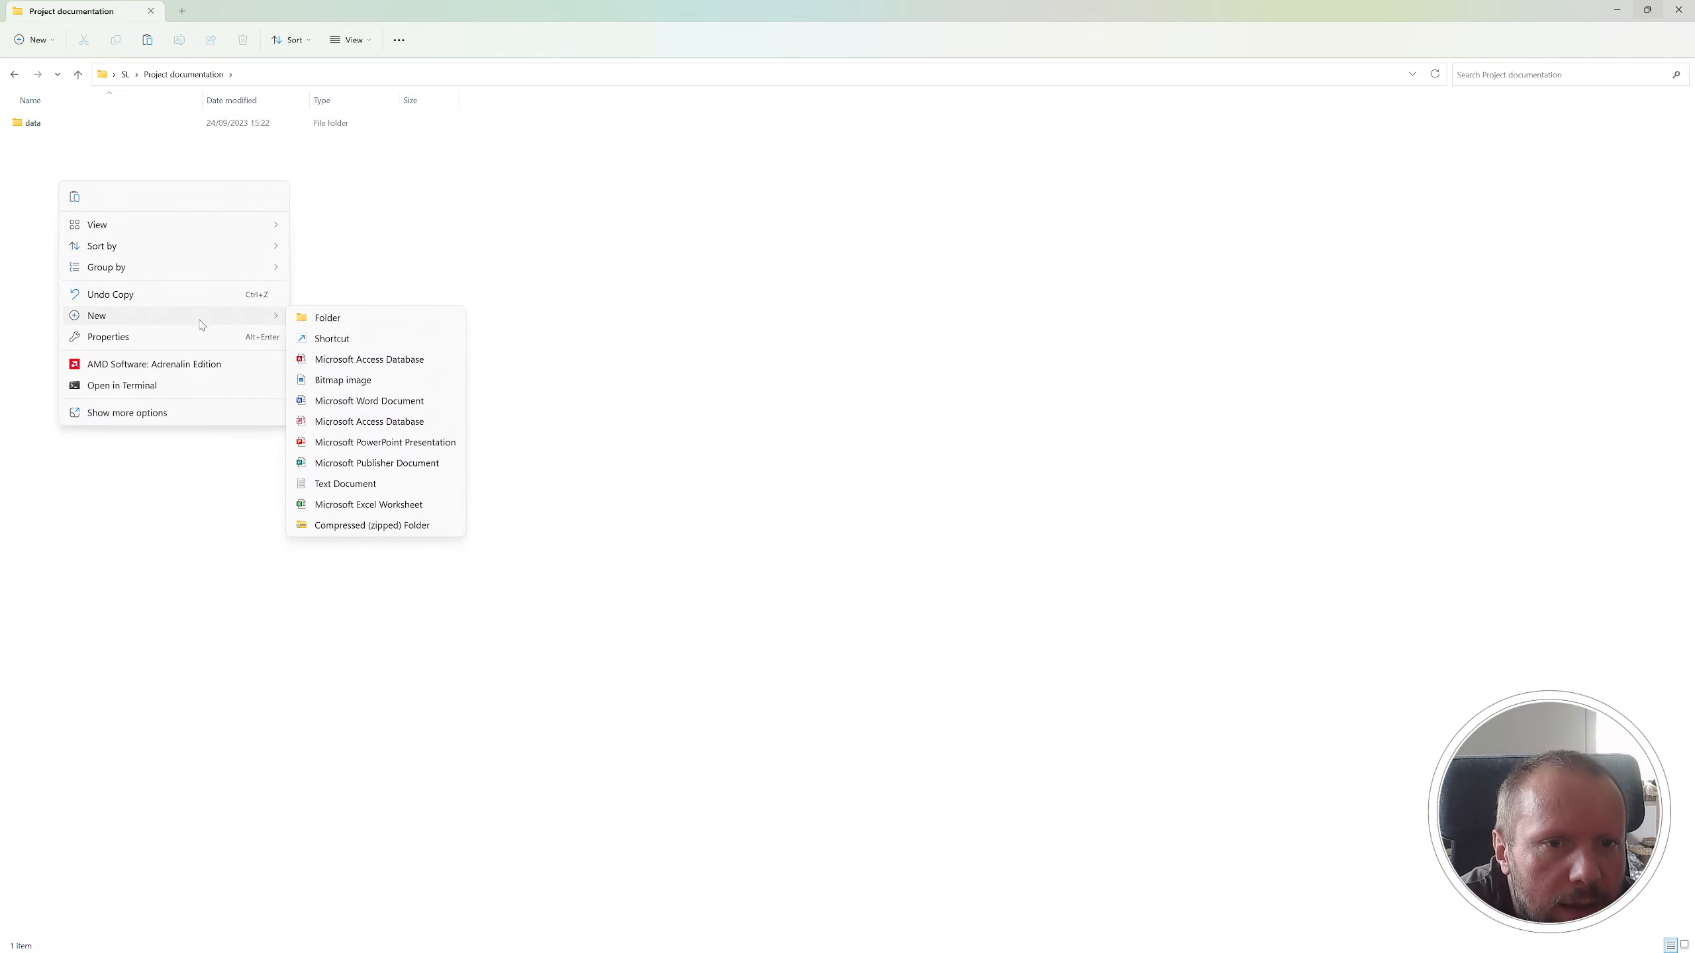
pyautogui.click(382, 504)
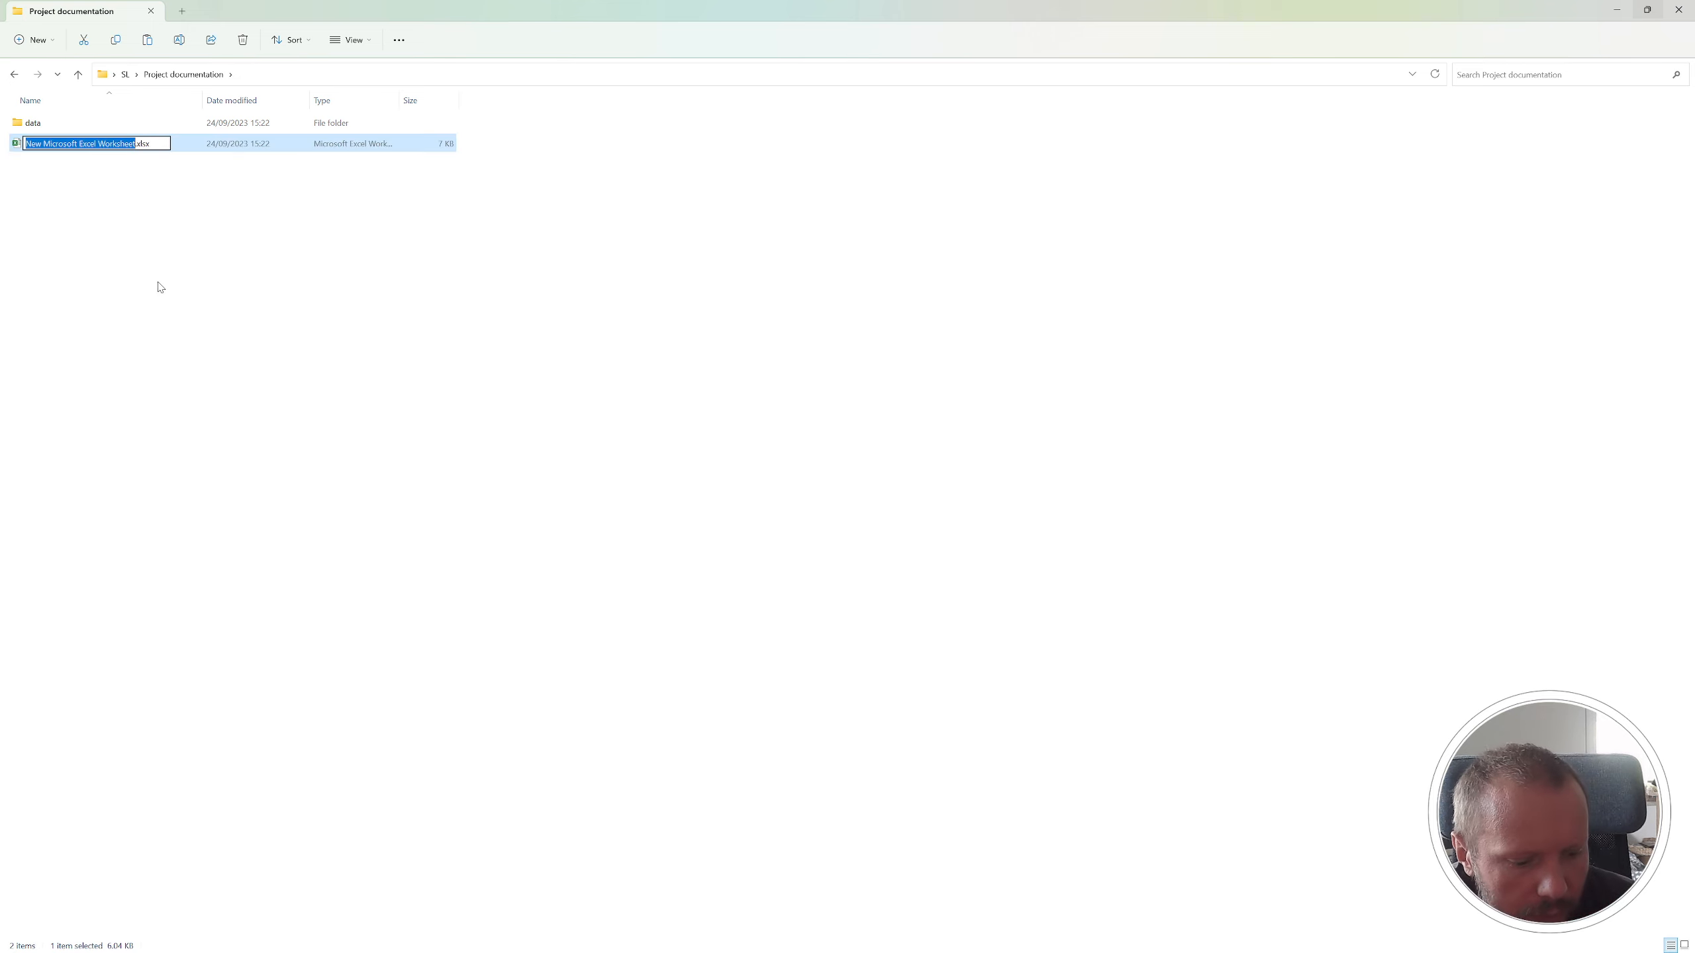
pyautogui.write('Project')
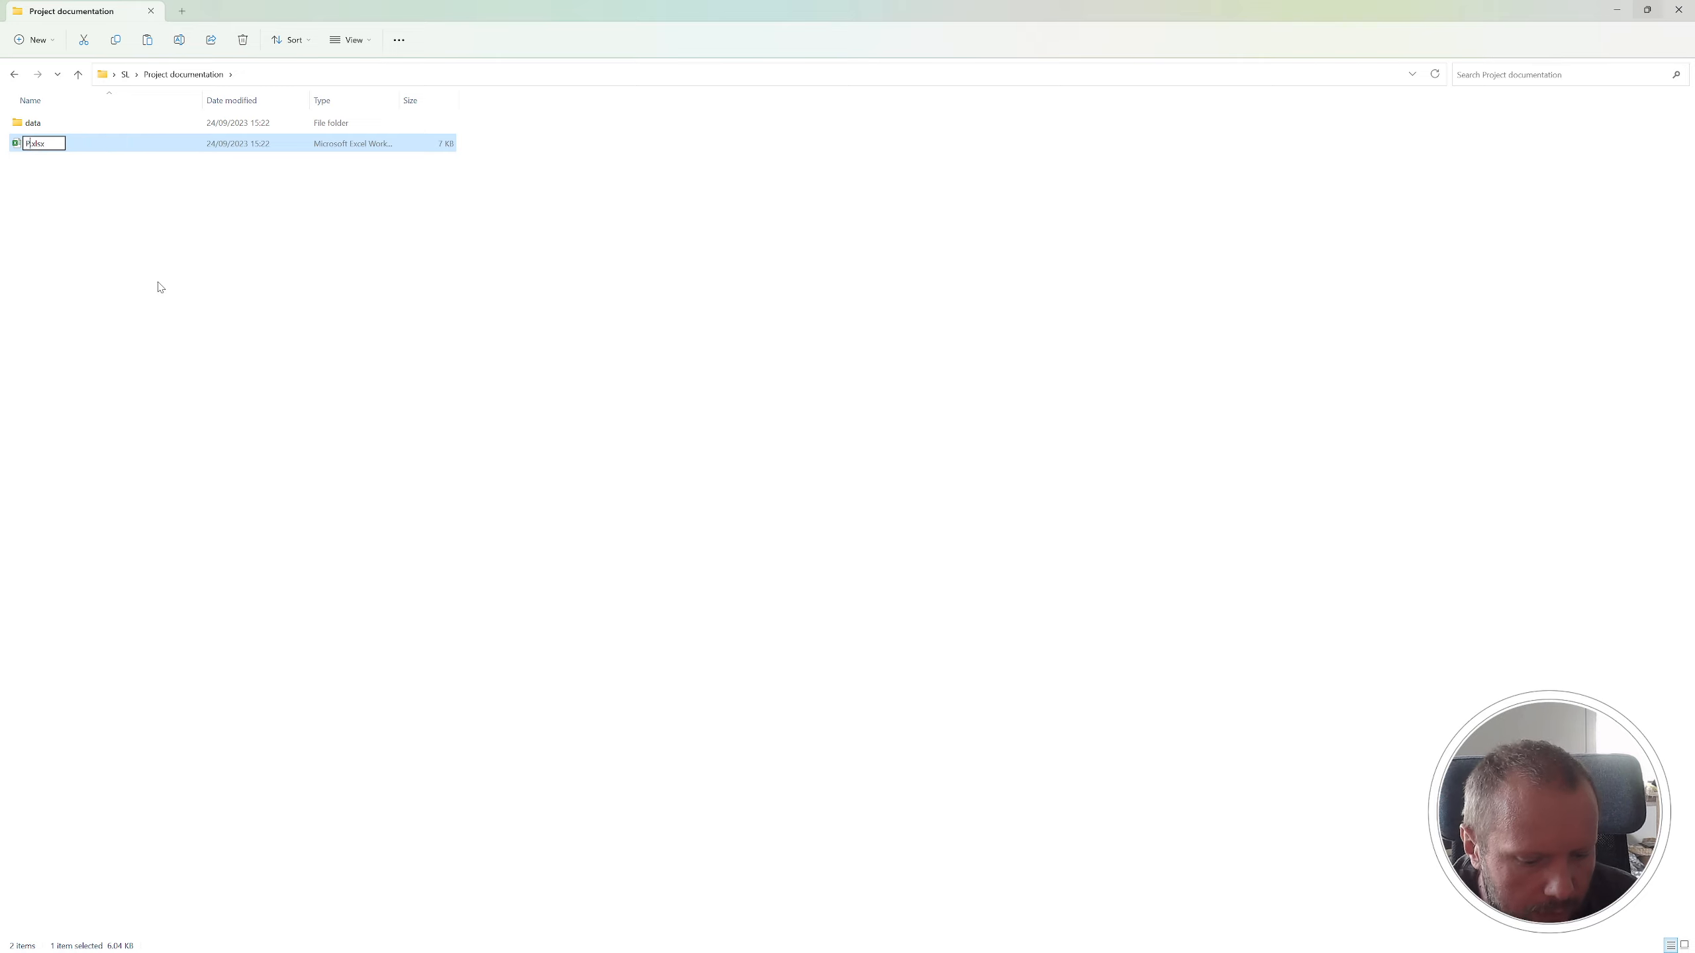
pyautogui.write(' docs')
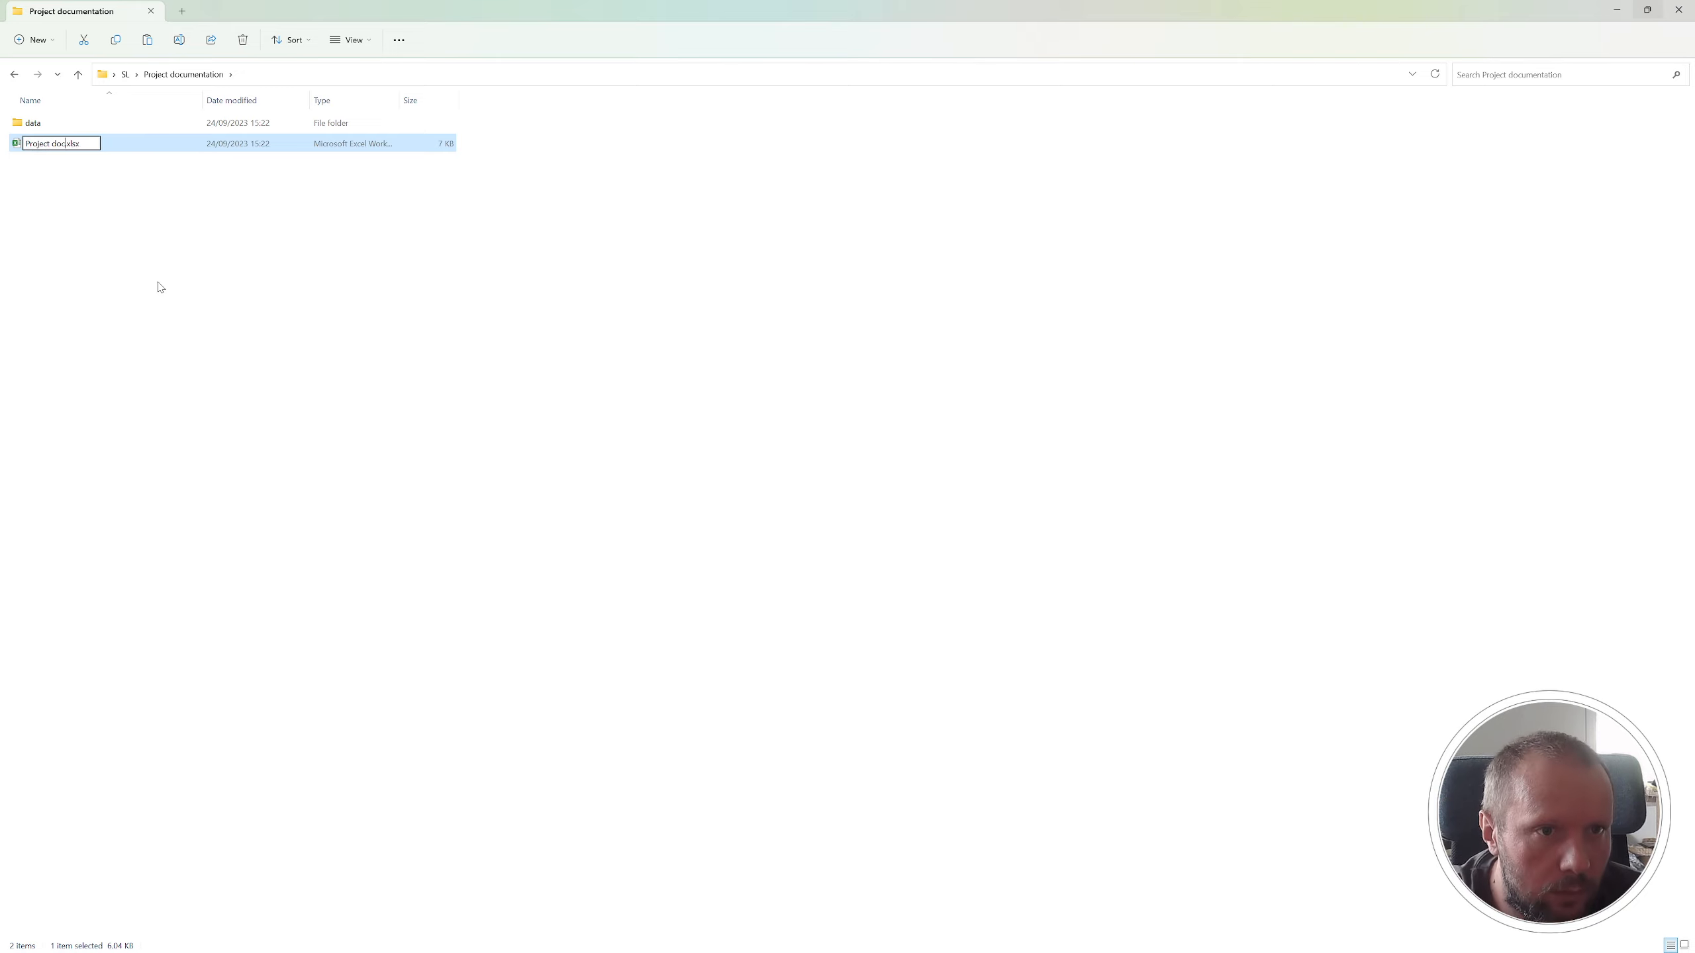
pyautogui.press('Return')
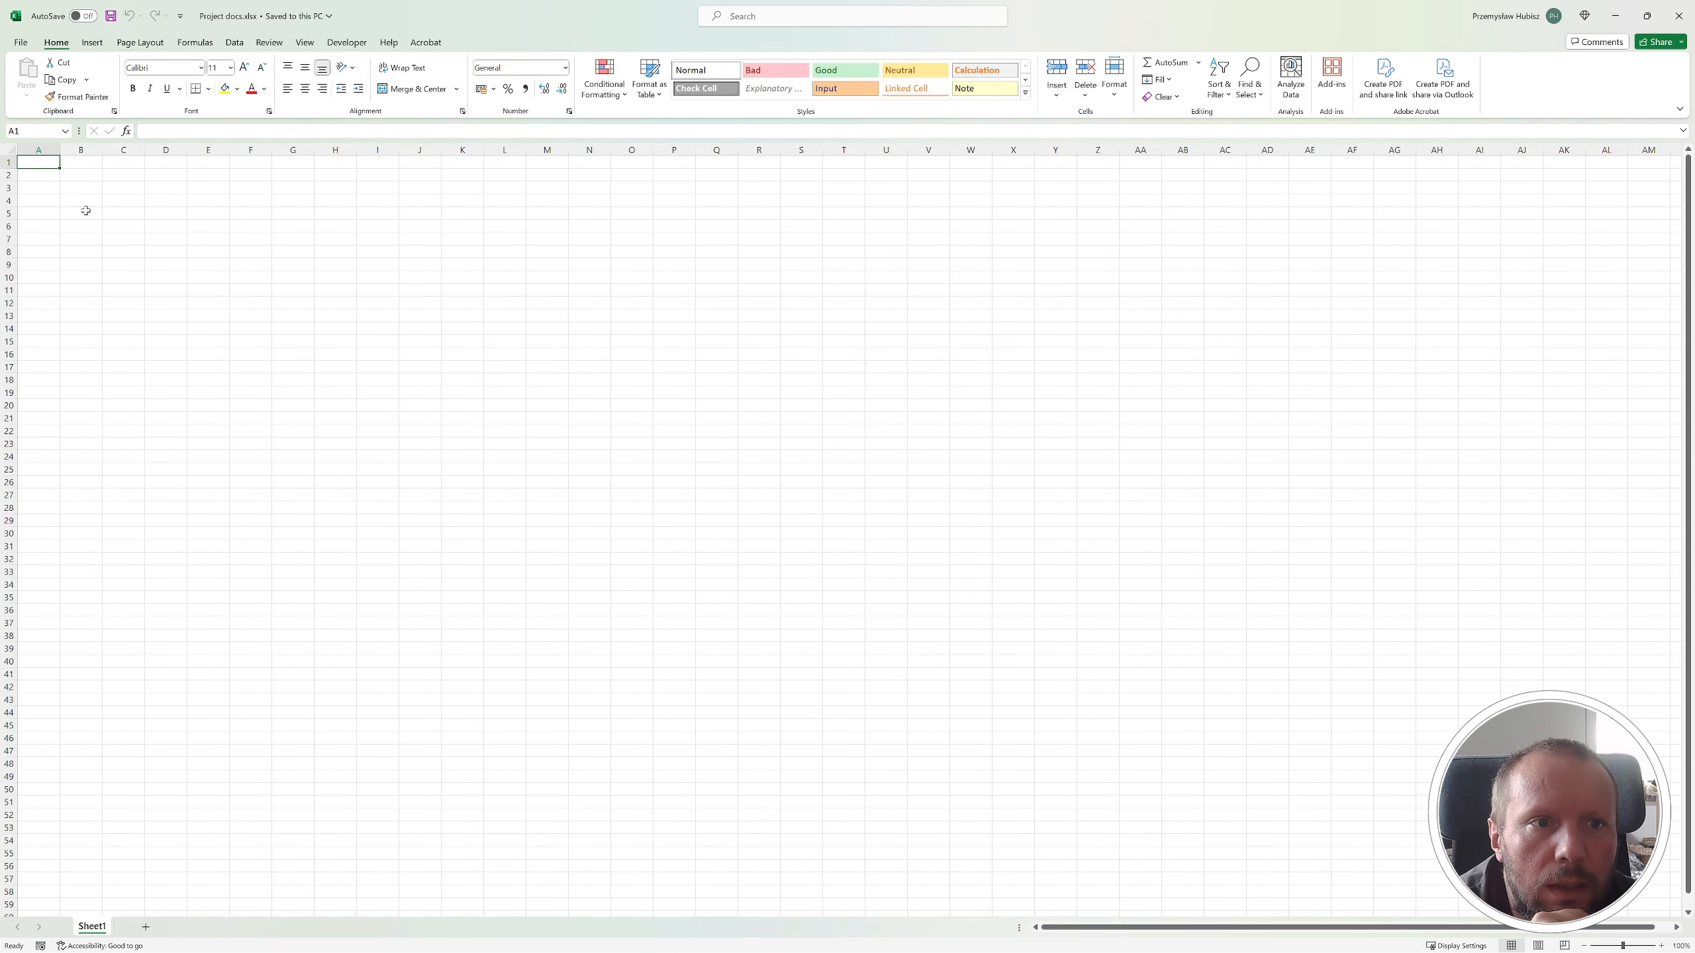
# - Import story.xml from the data folder inside SL's Project documentation folder as an XML source and open it for transformation in Power Query Editor
pyautogui.click(234, 42)
pyautogui.click(26, 77)
pyautogui.moveTo(94, 116)
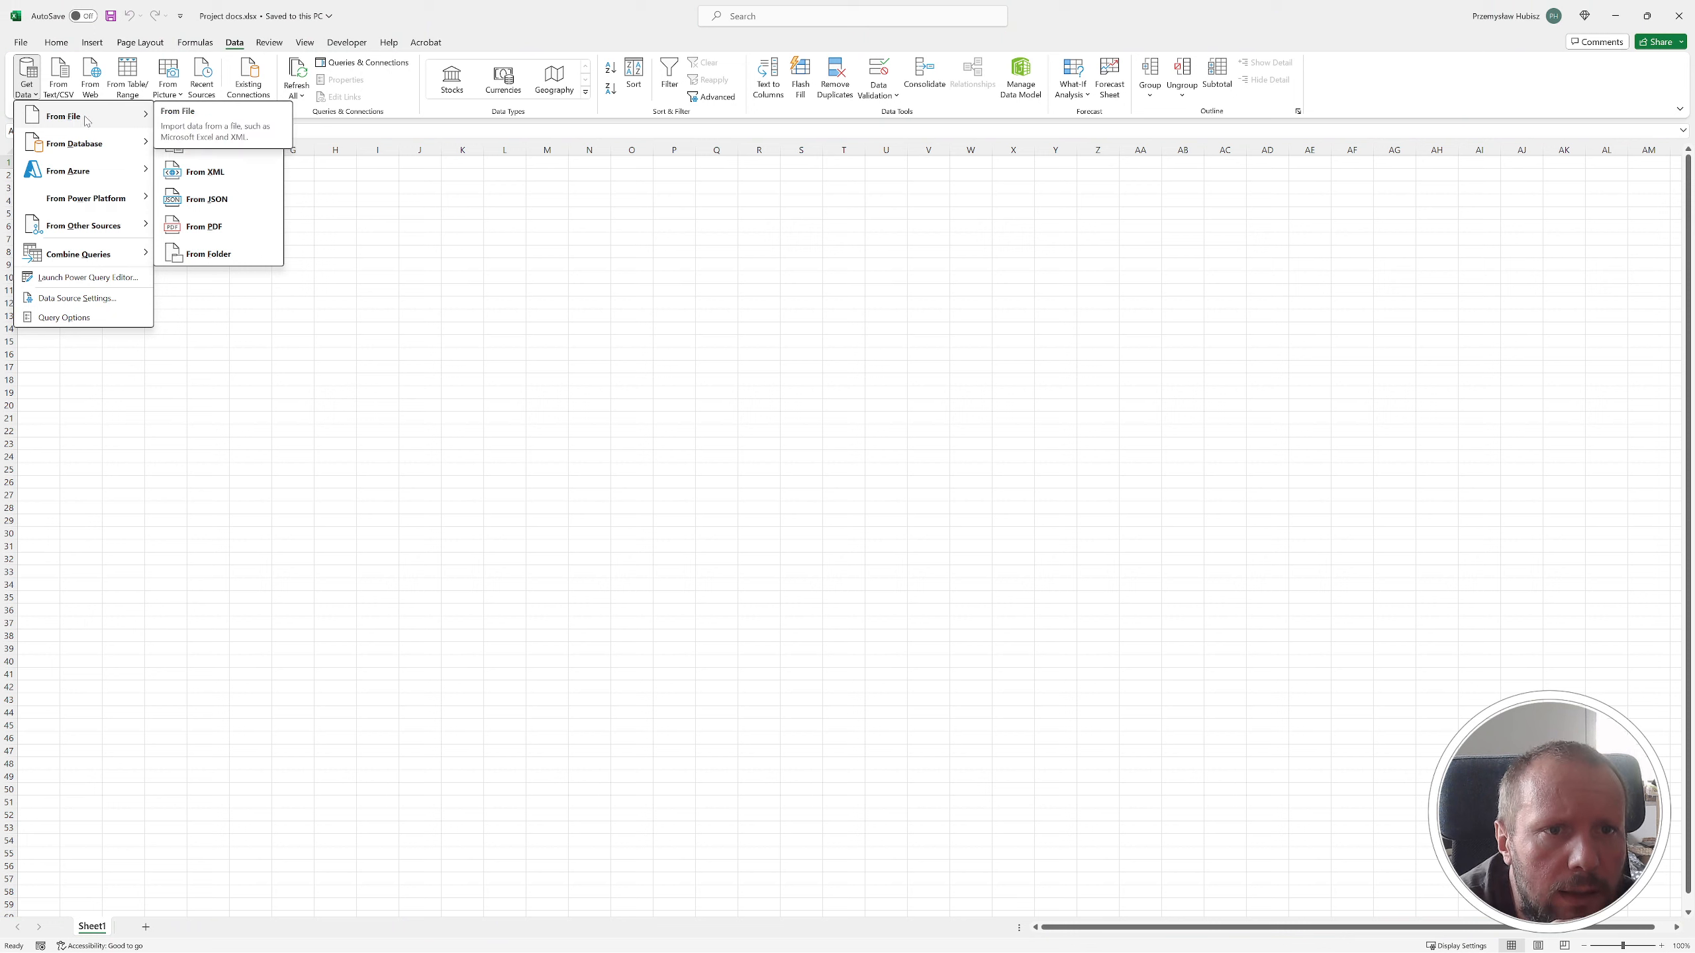
pyautogui.click(218, 172)
pyautogui.click(55, 127)
pyautogui.doubleClick(143, 106)
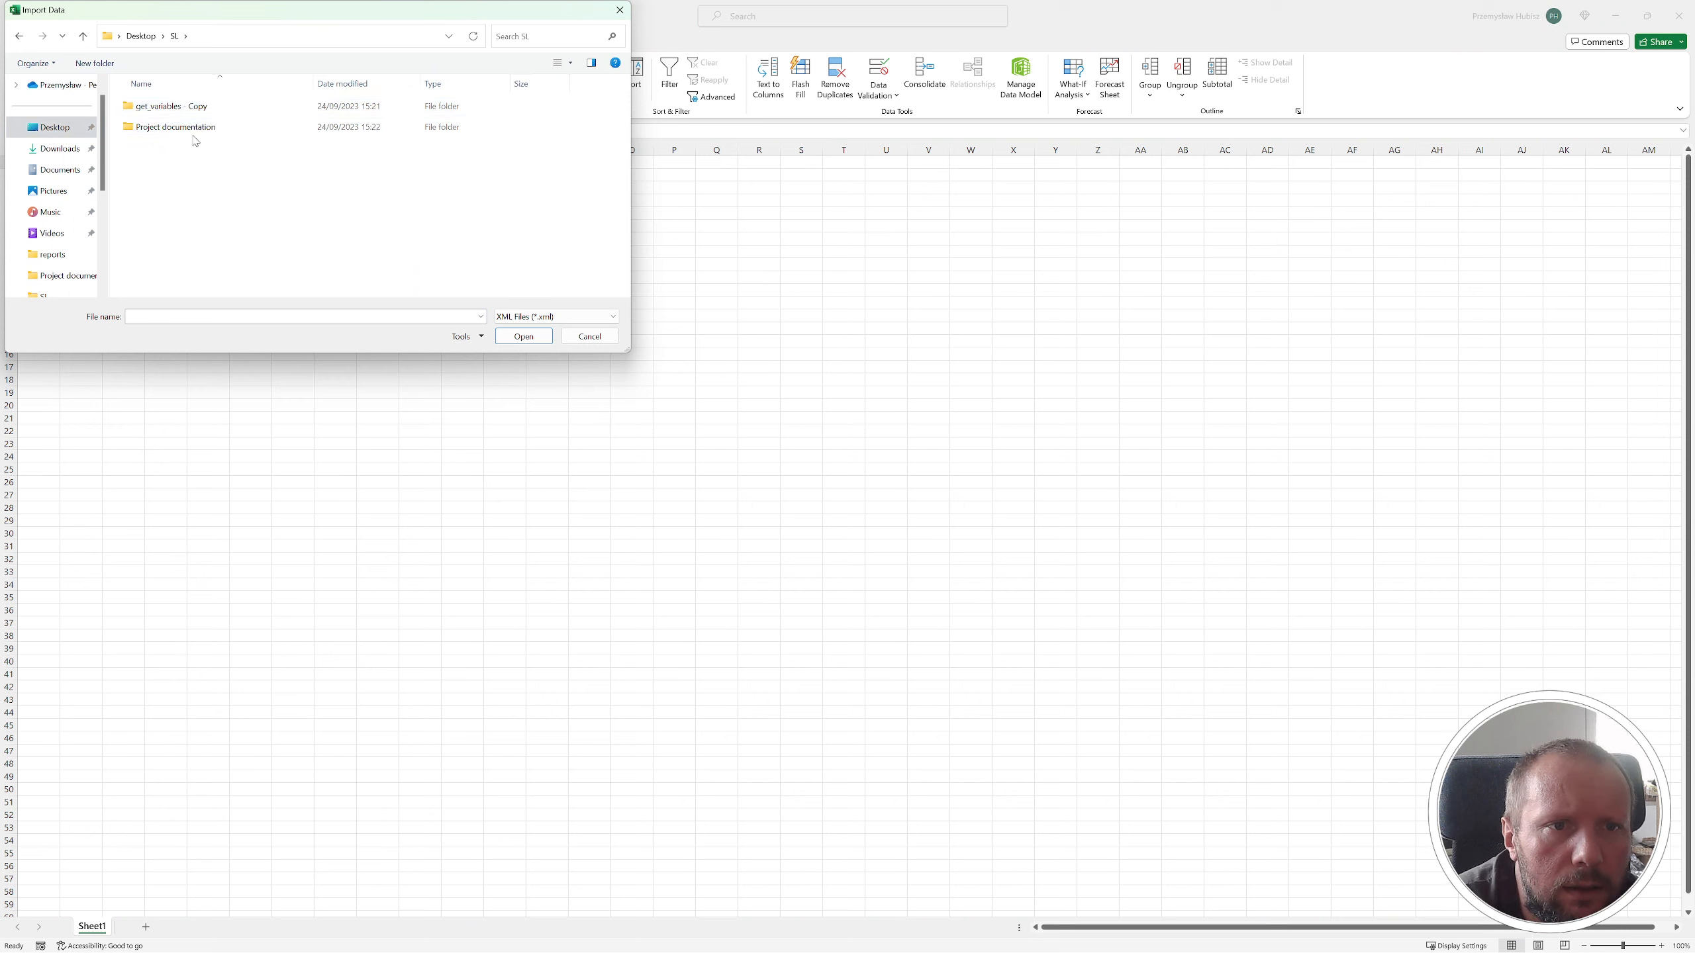
pyautogui.doubleClick(167, 133)
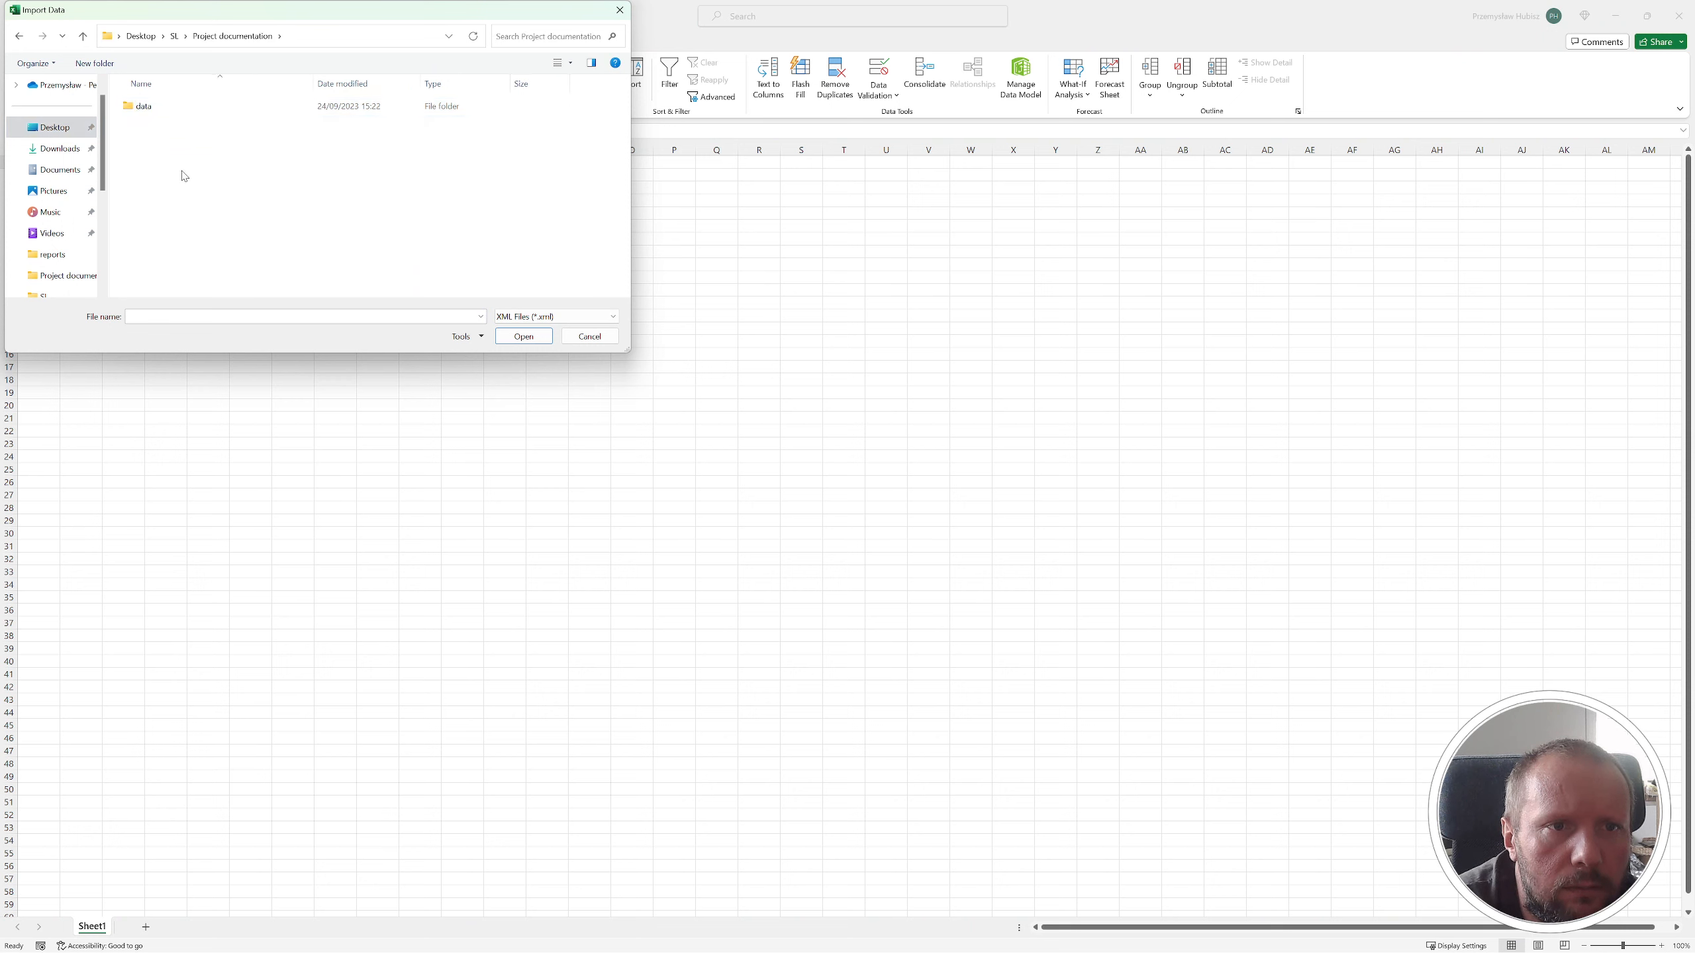
pyautogui.doubleClick(143, 107)
pyautogui.click(143, 106)
pyautogui.click(524, 336)
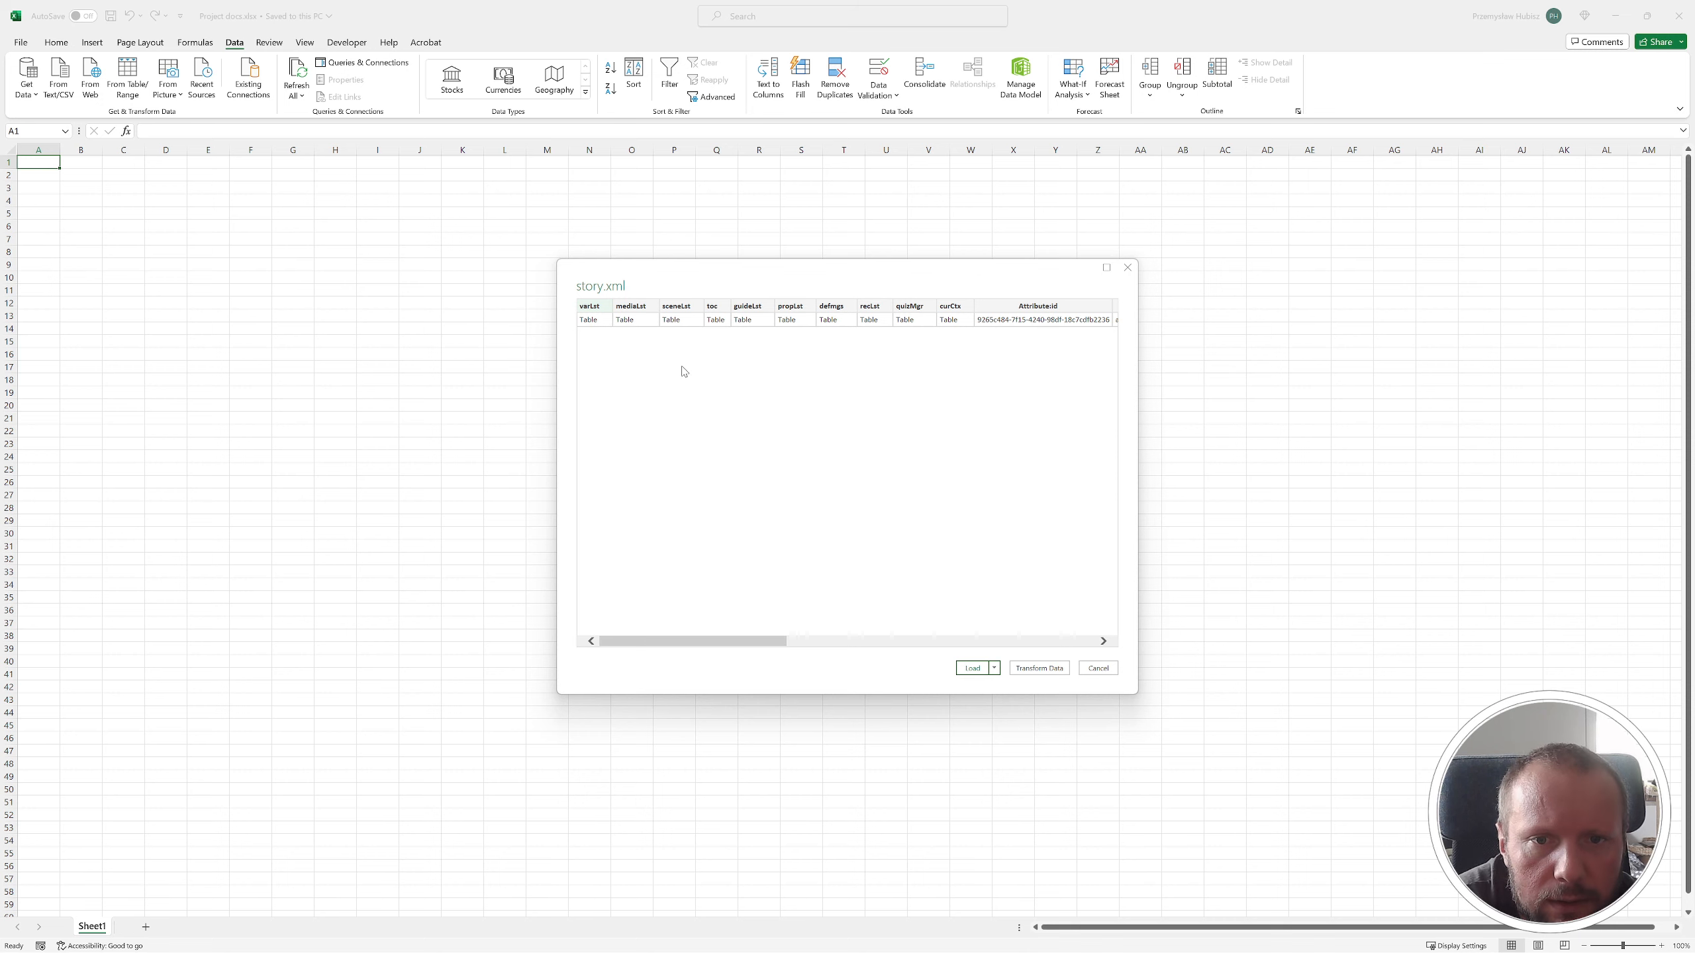
pyautogui.click(1038, 670)
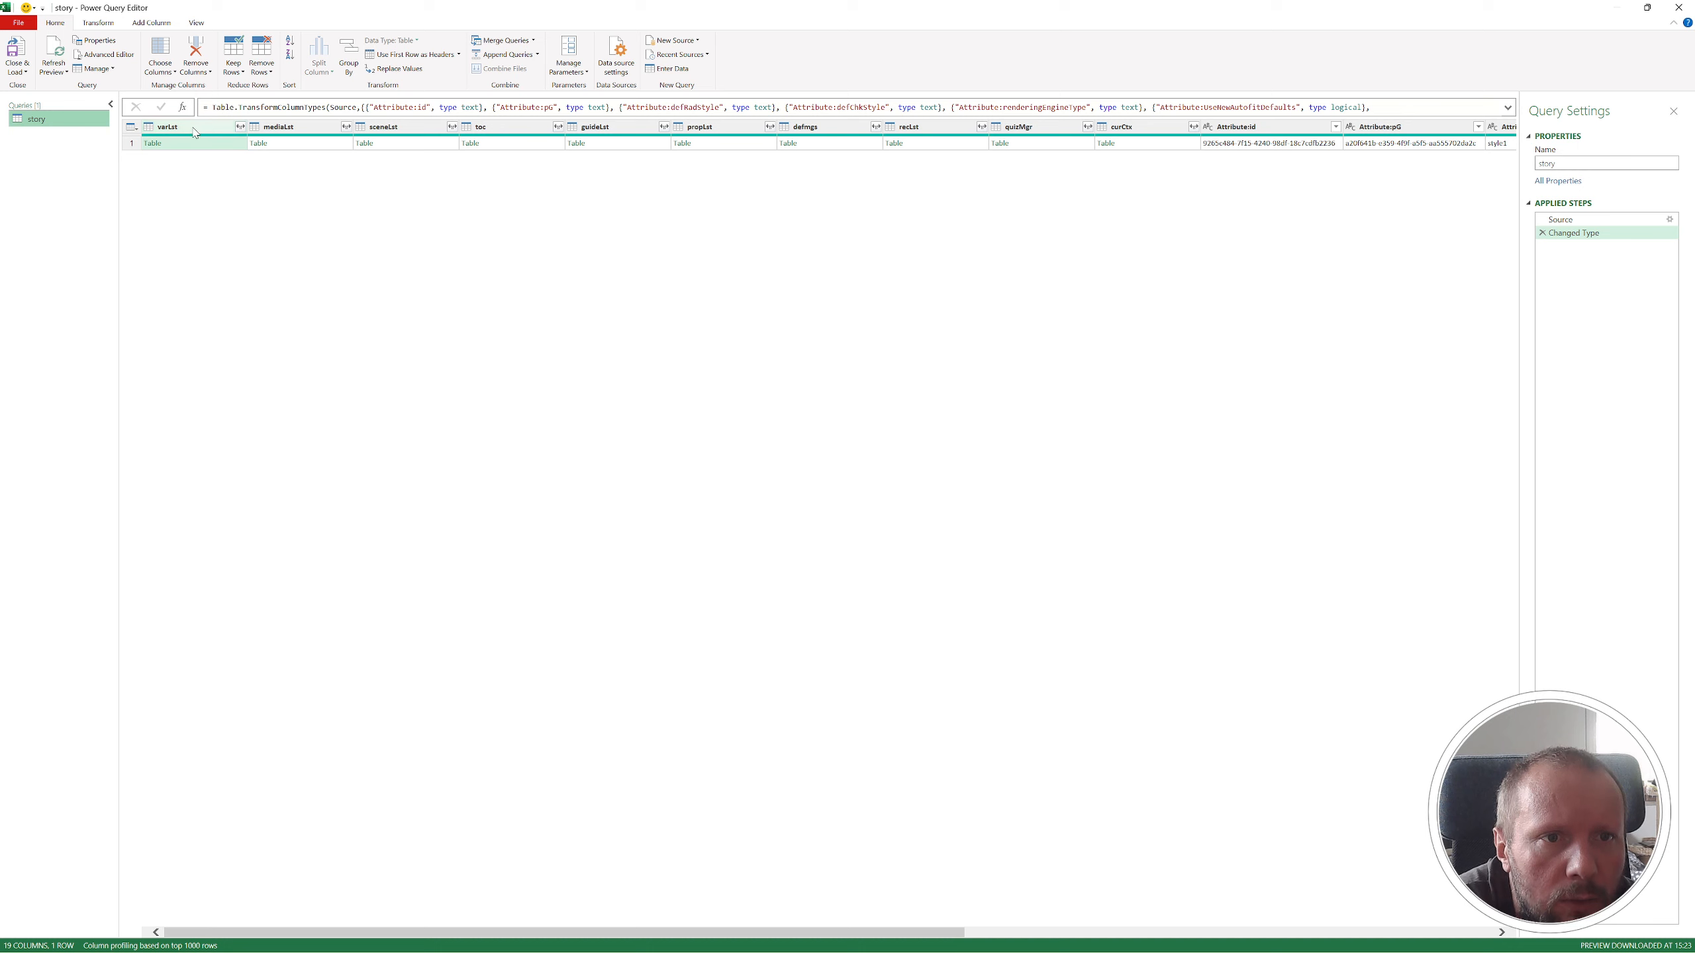
# - Expand the varLst column and its nested var column into all attribute columns, without using the original column name as prefix
pyautogui.click(241, 127)
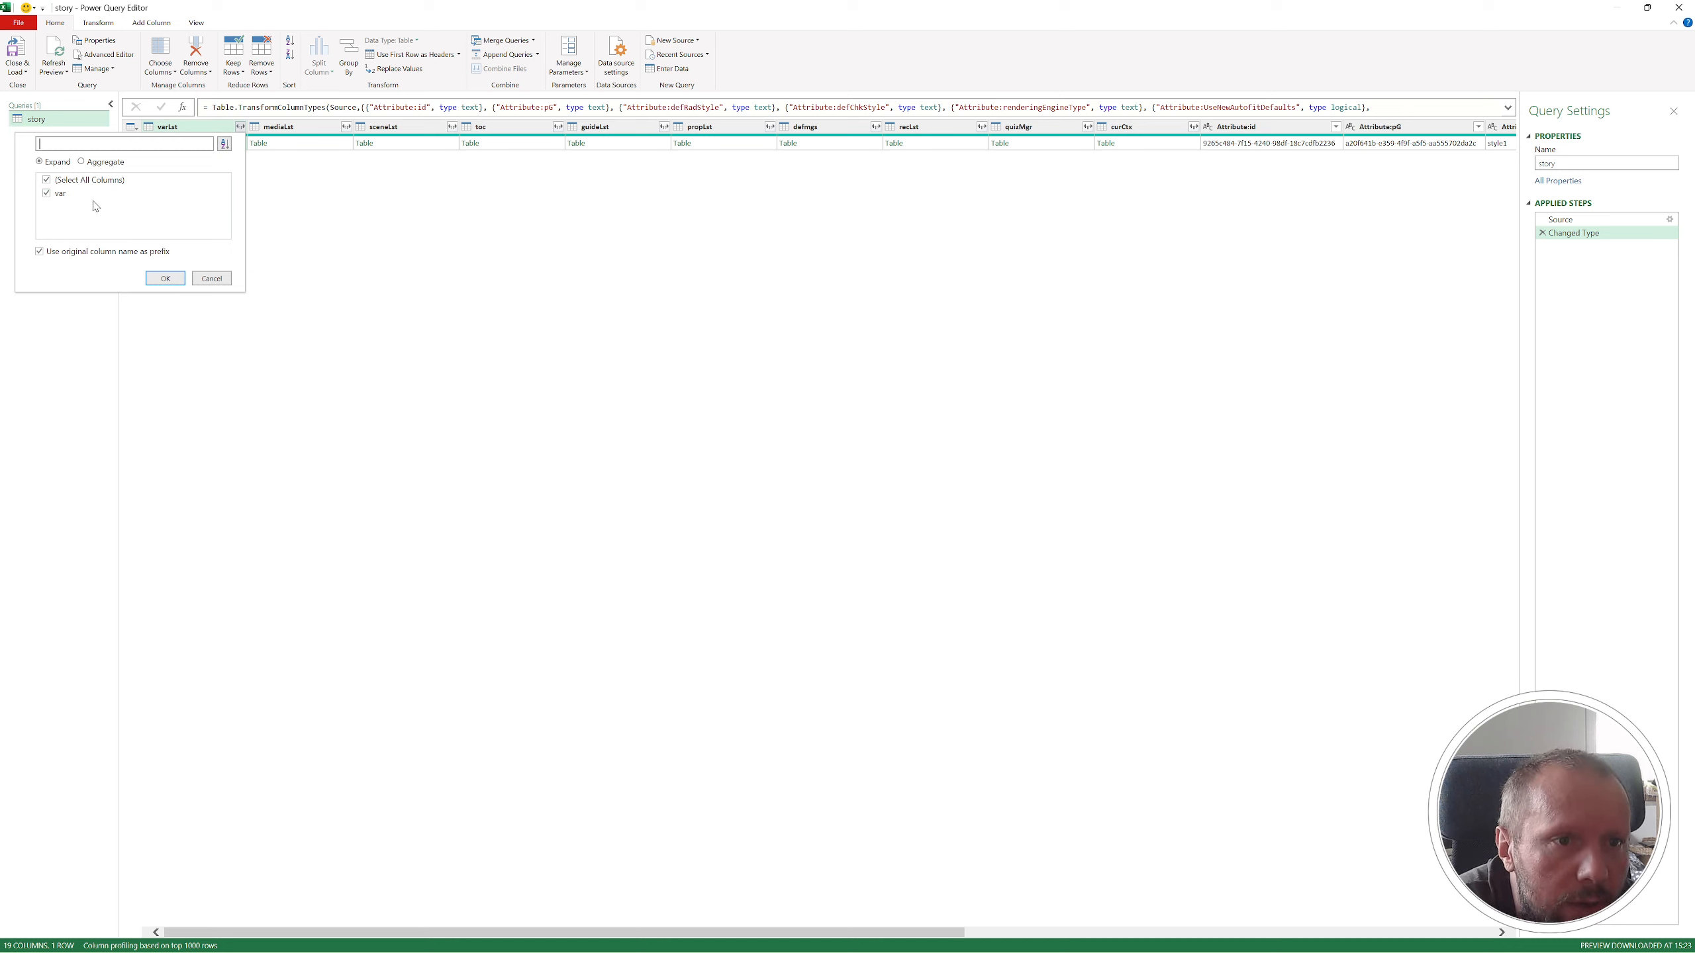
pyautogui.click(61, 252)
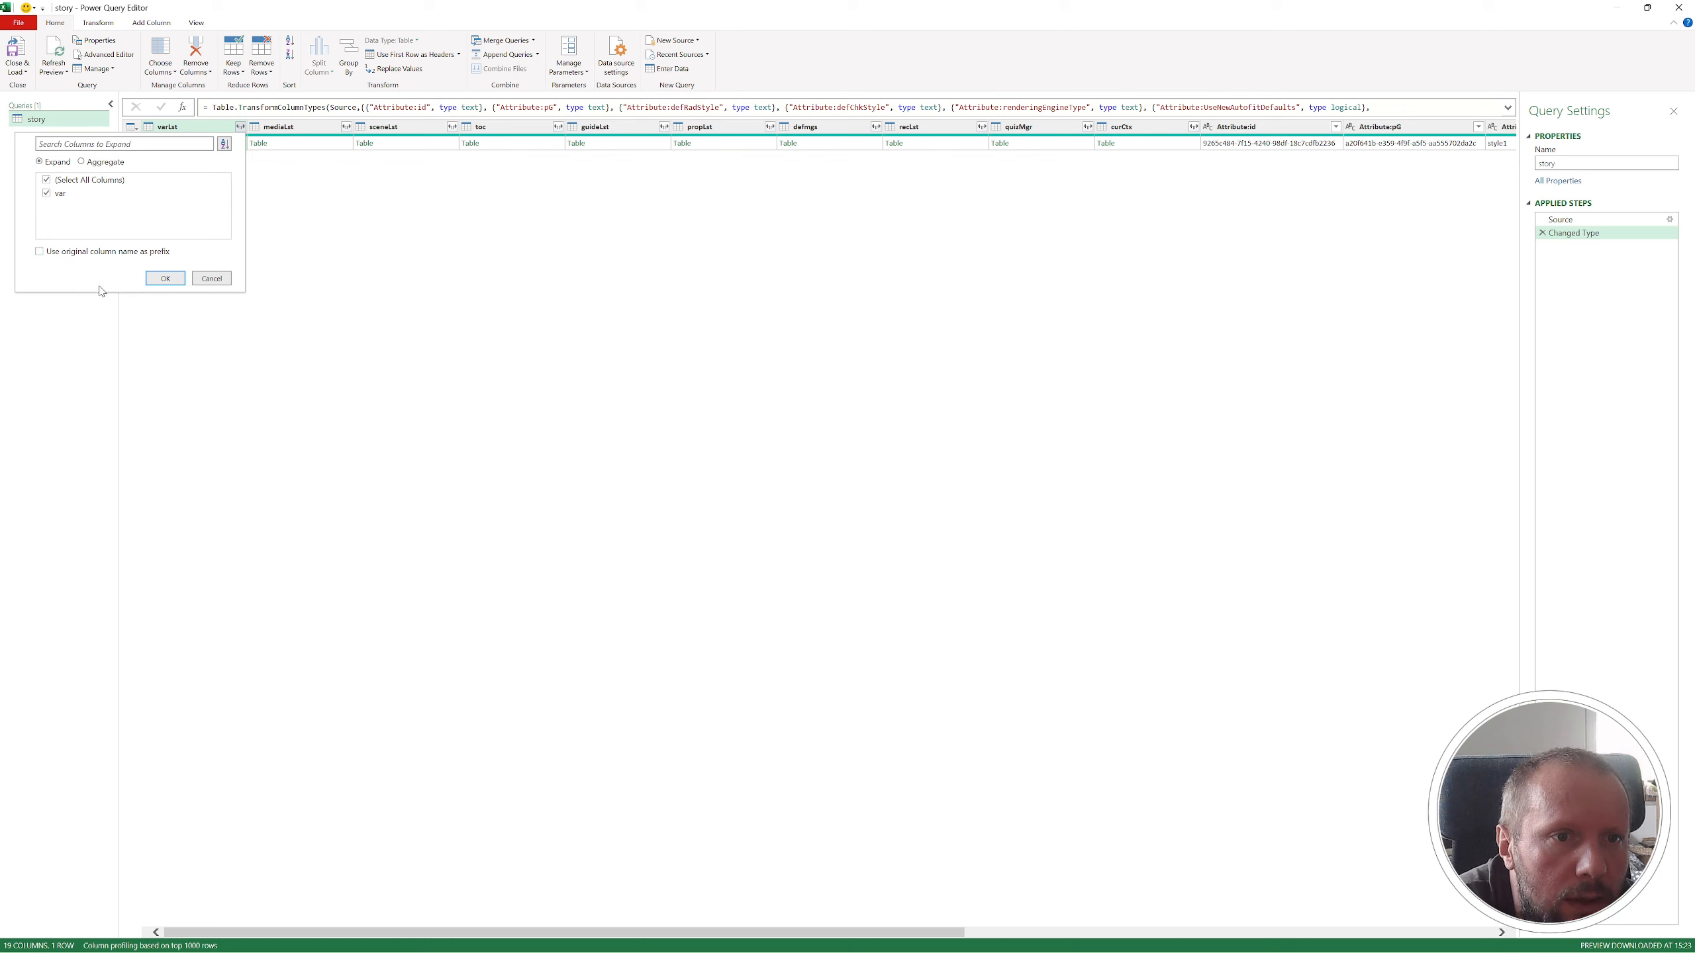
pyautogui.click(164, 280)
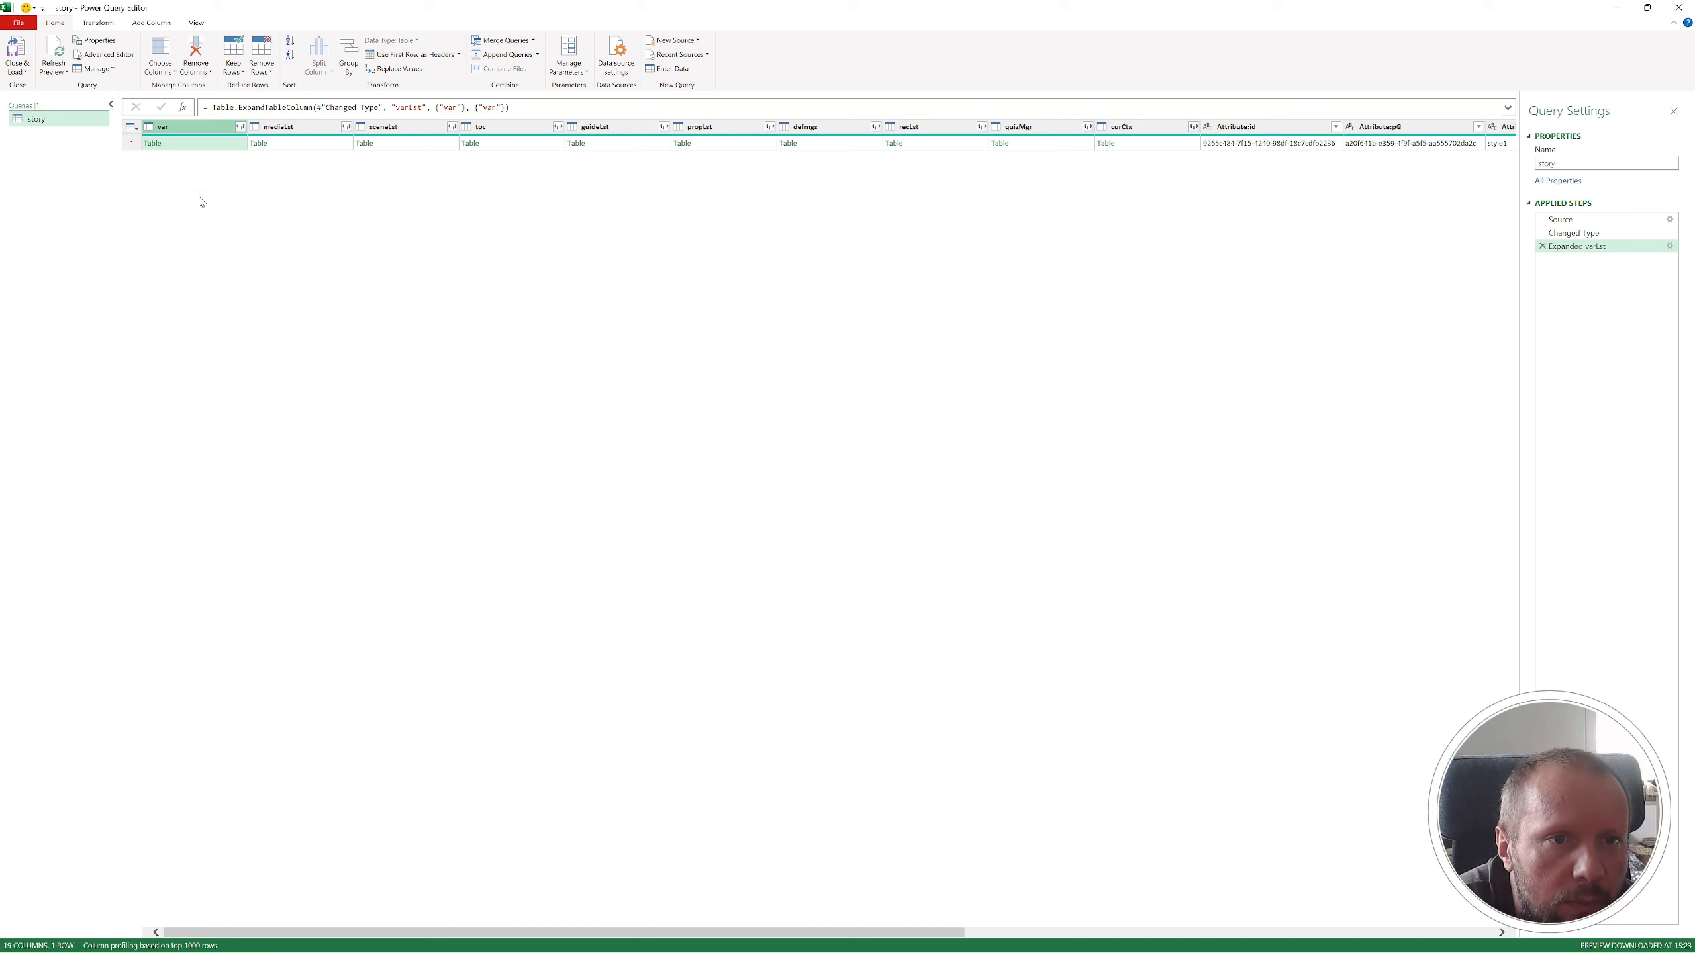
pyautogui.click(240, 127)
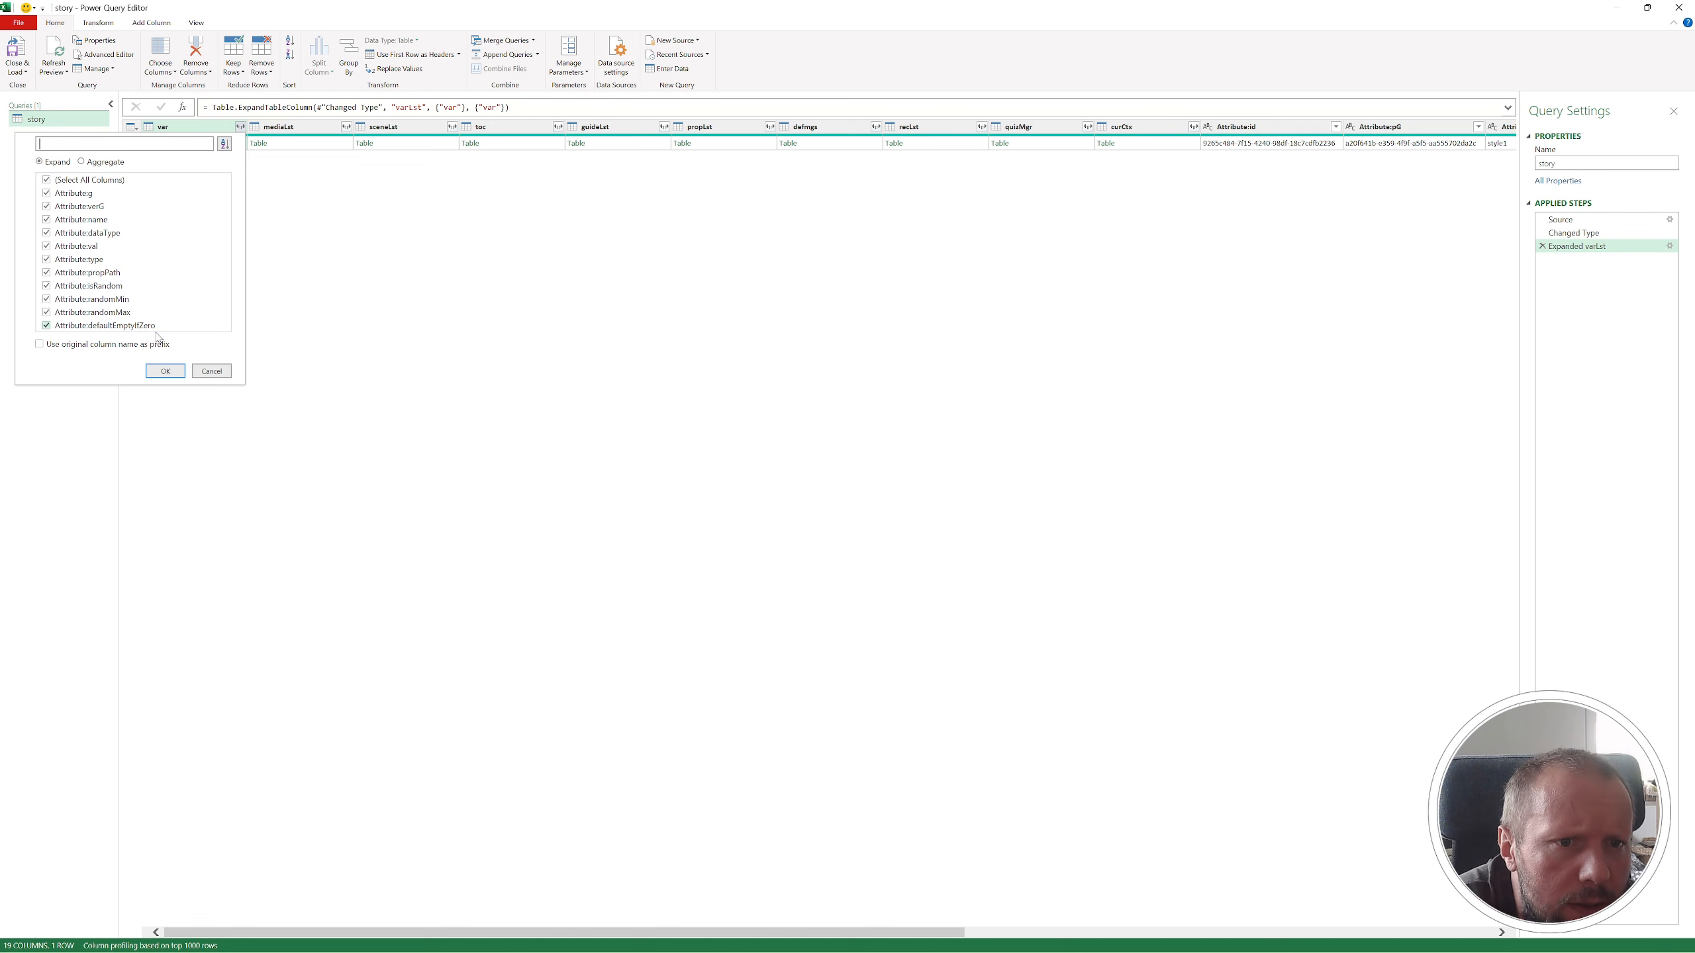
pyautogui.click(165, 372)
# - Filter the builtIn rows out of the Attribute:type column and load the query result into the workbook
pyautogui.click(844, 126)
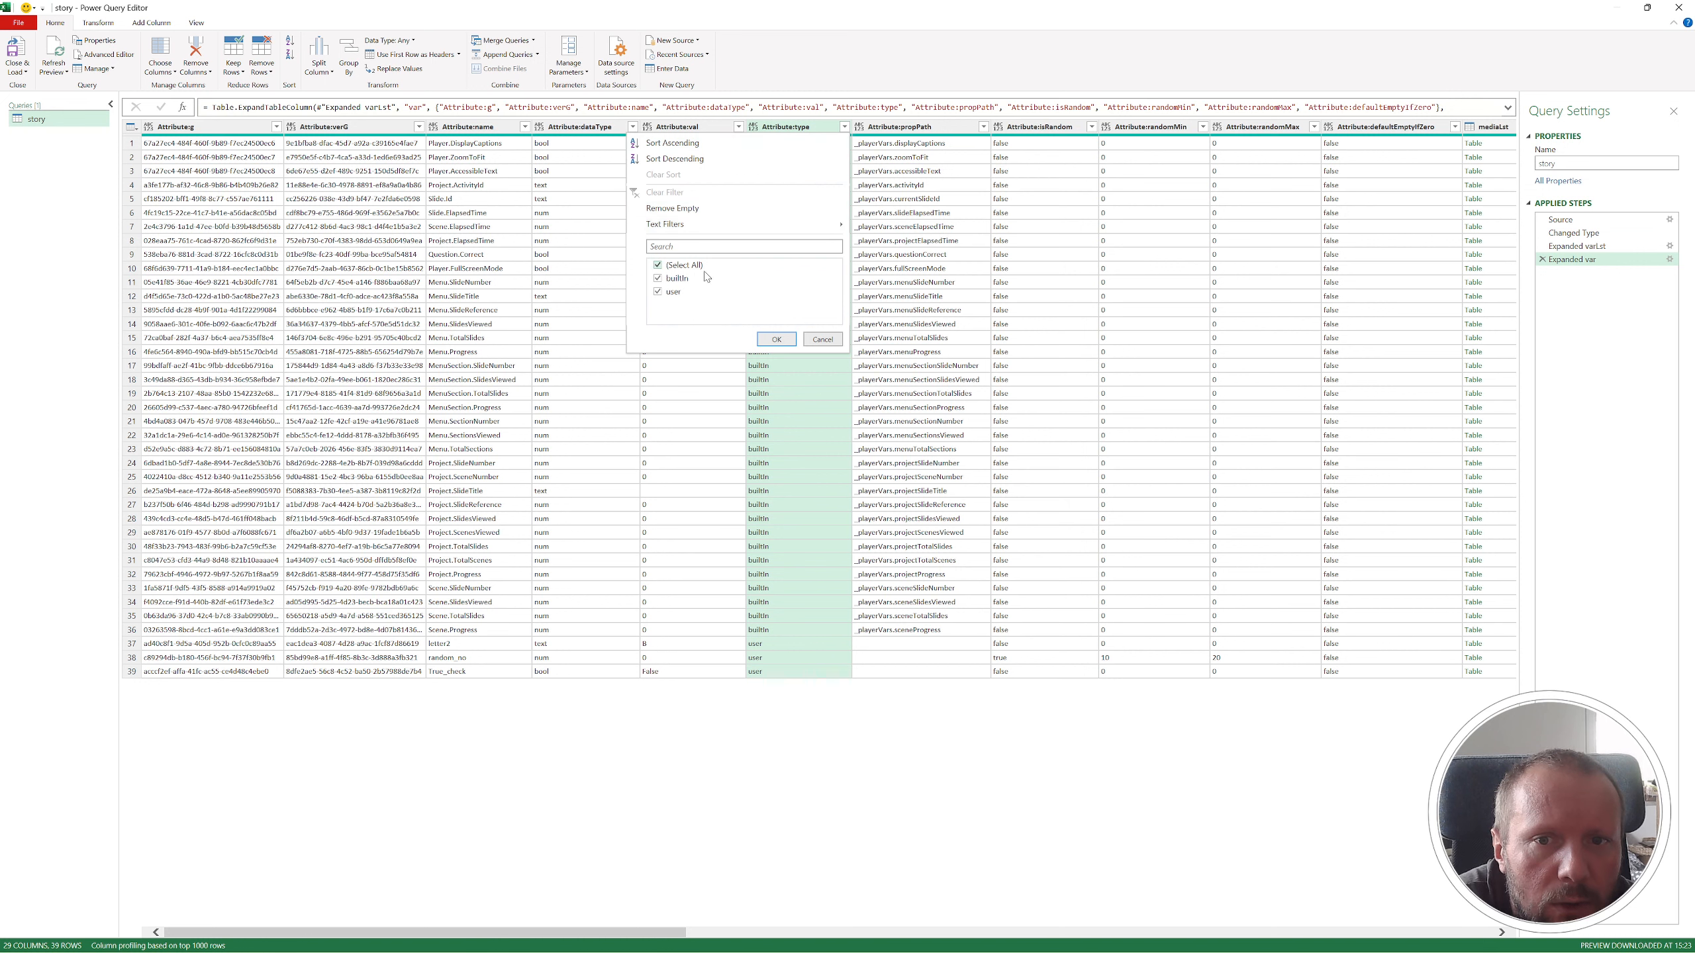
pyautogui.click(658, 280)
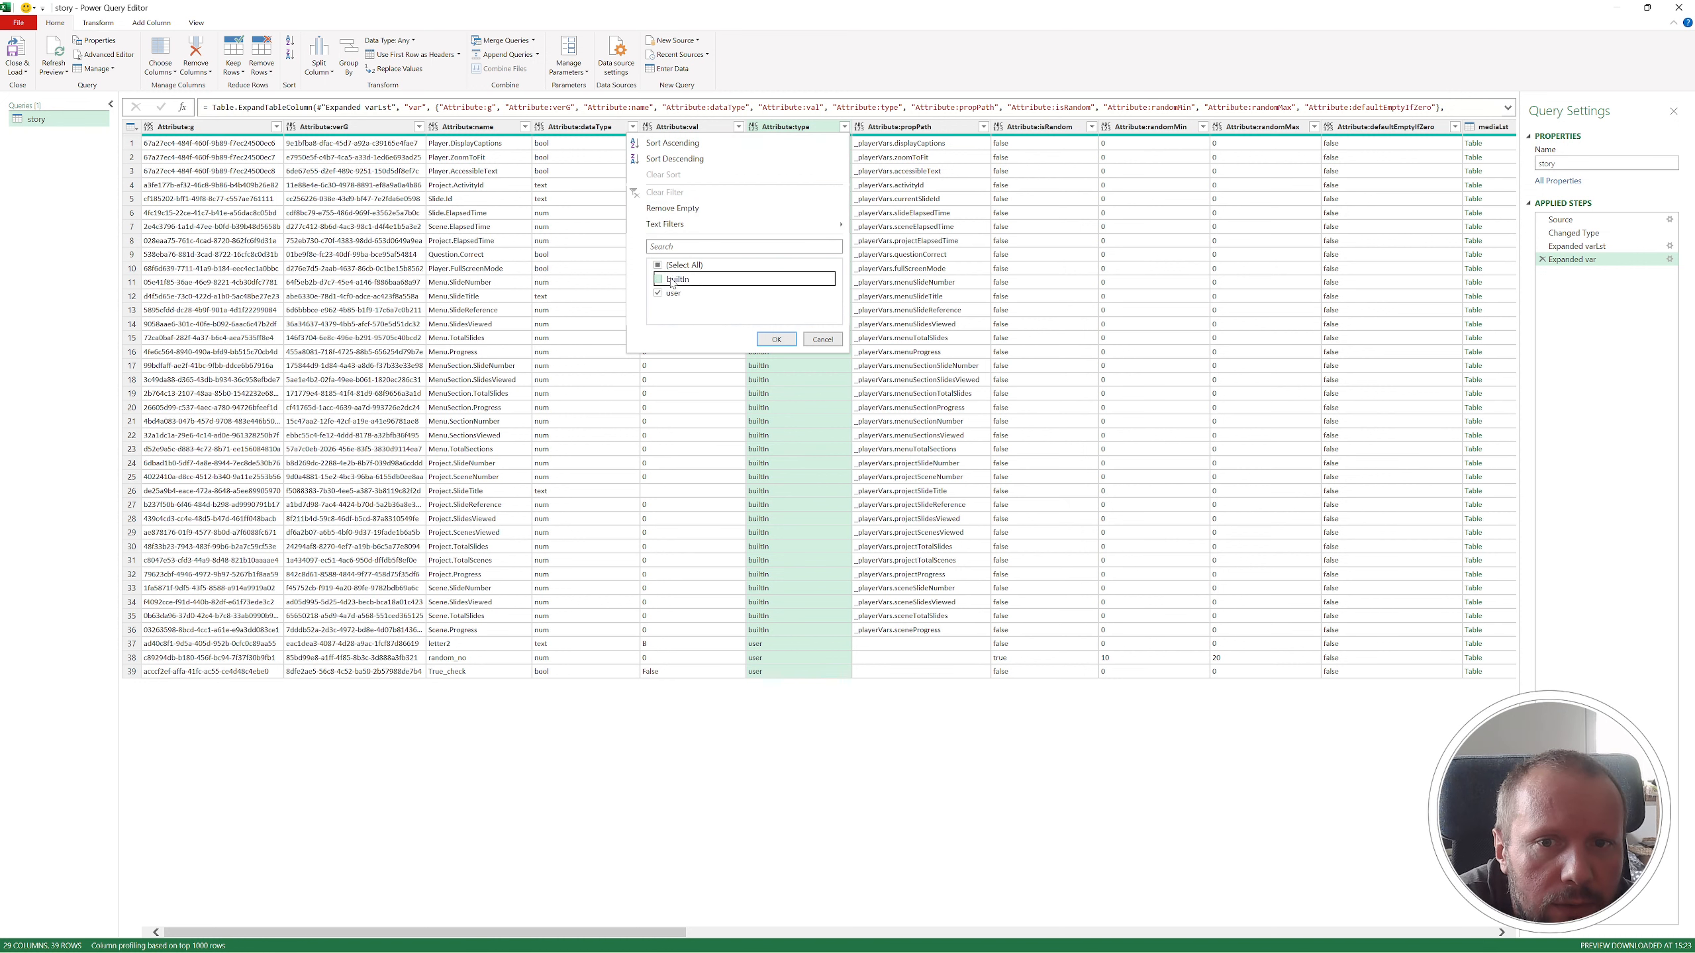
pyautogui.click(775, 339)
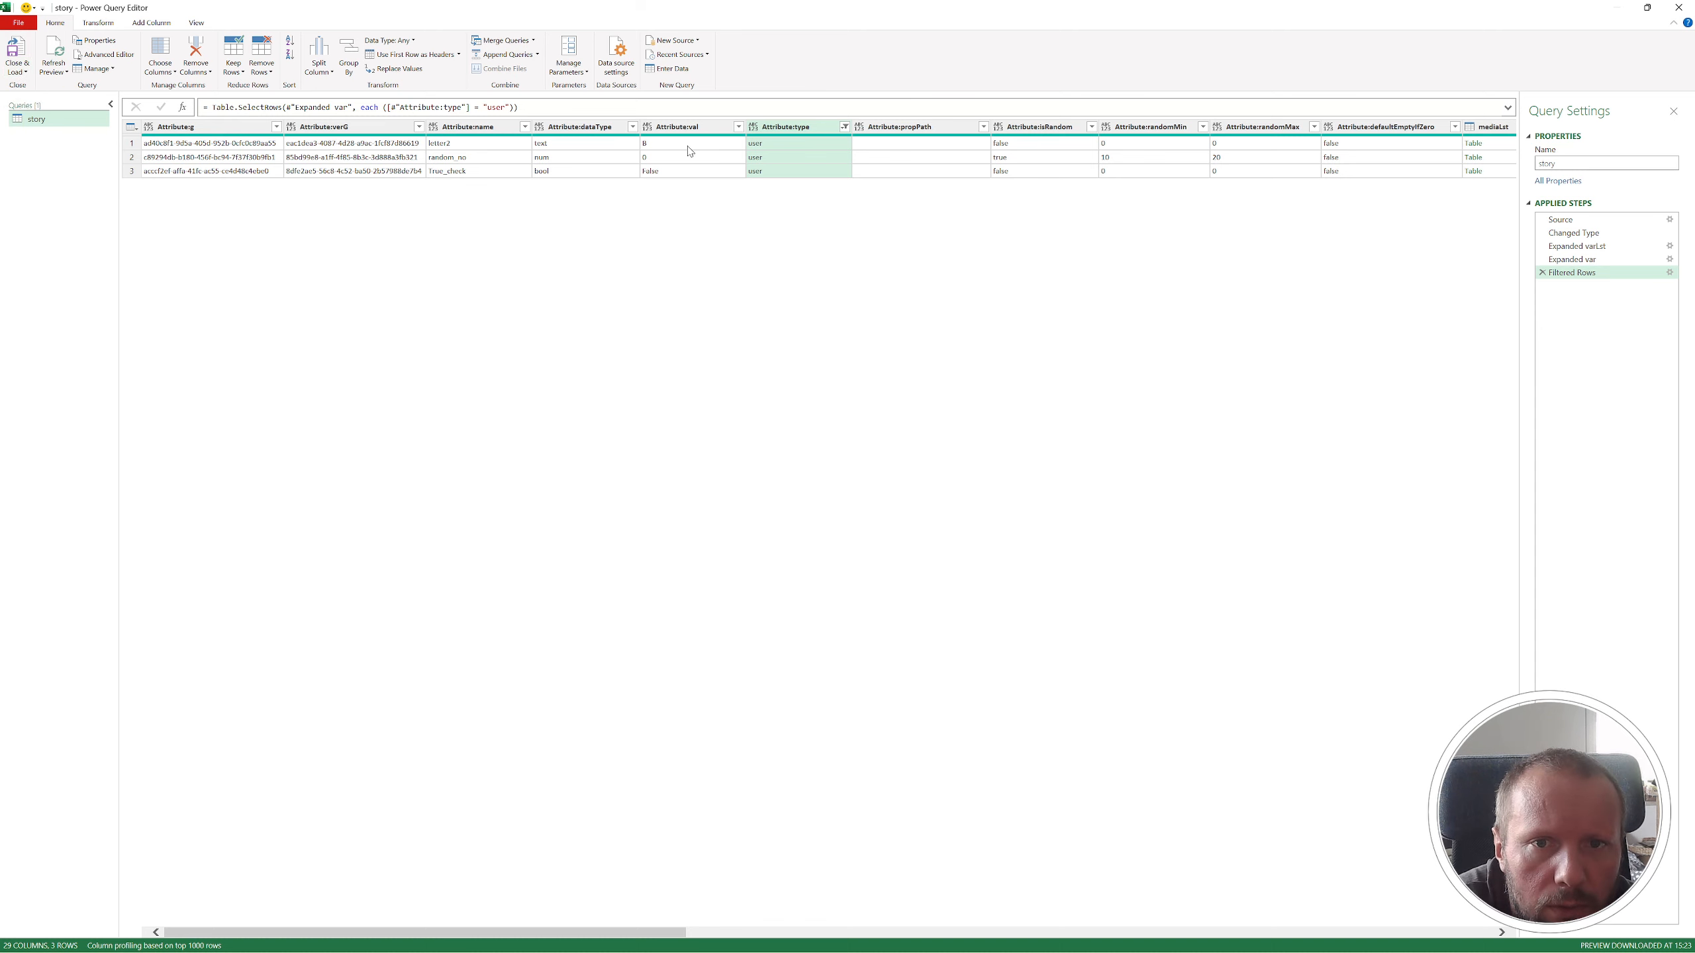
pyautogui.click(22, 72)
pyautogui.click(45, 84)
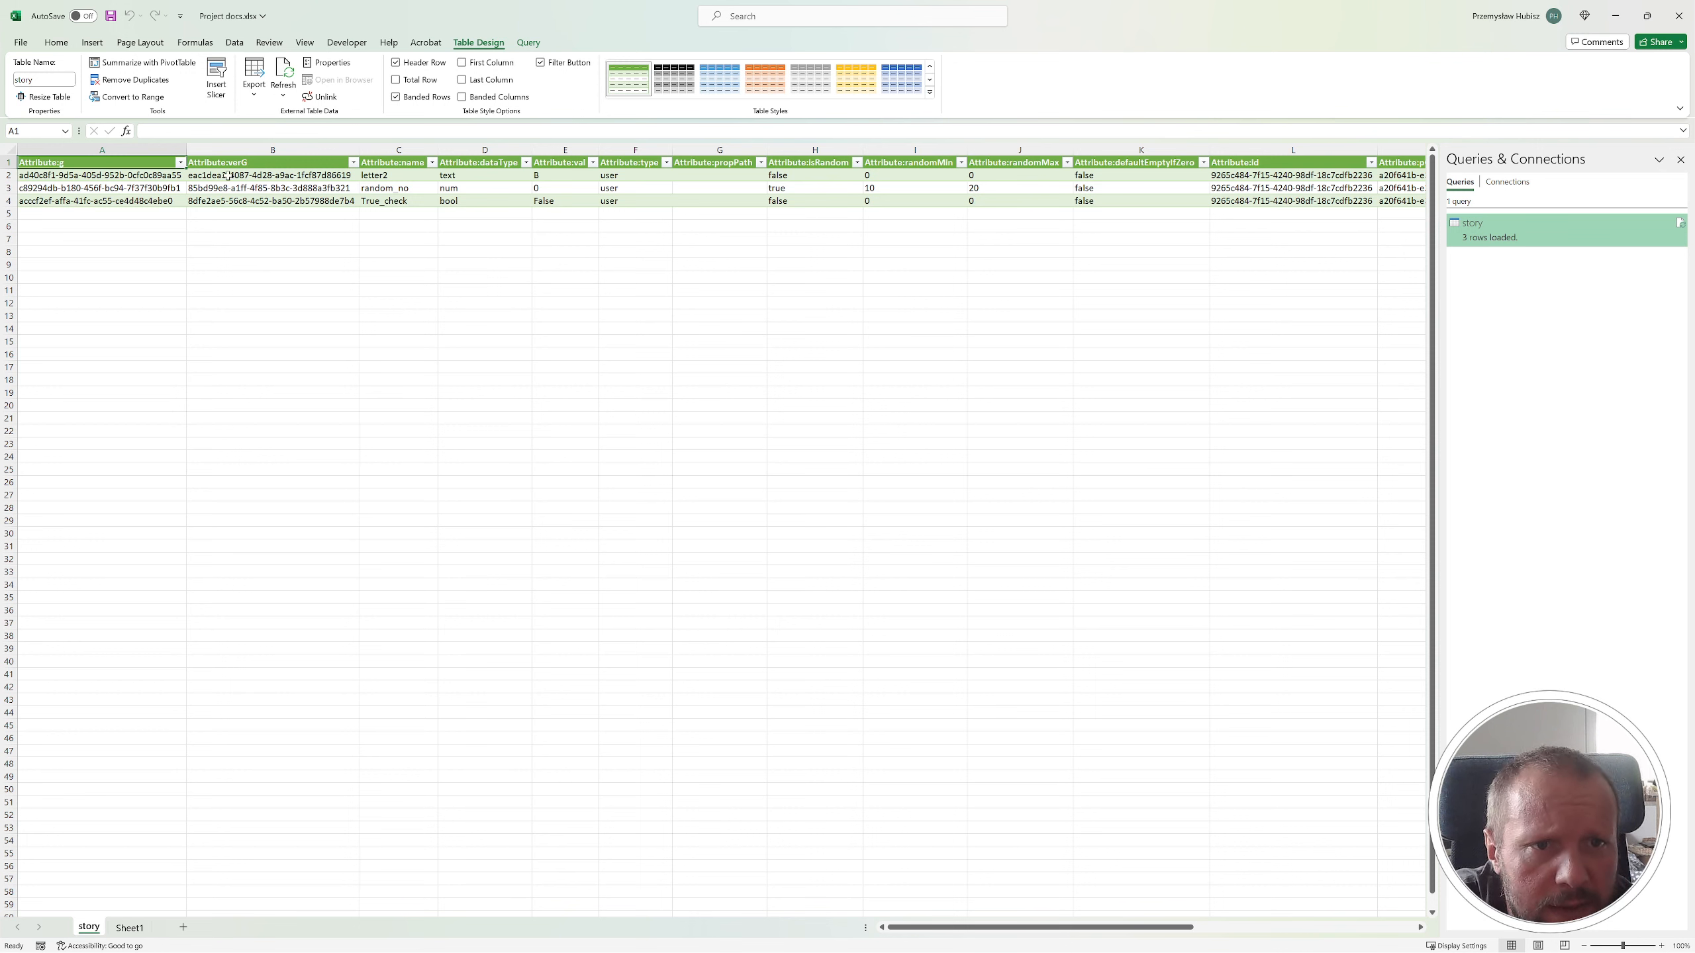
# - Review the Attribute:dataType, Attribute:val and Attribute:isRandom columns of the story table and save the workbook
pyautogui.moveTo(474, 162); pyautogui.dragTo(481, 201)
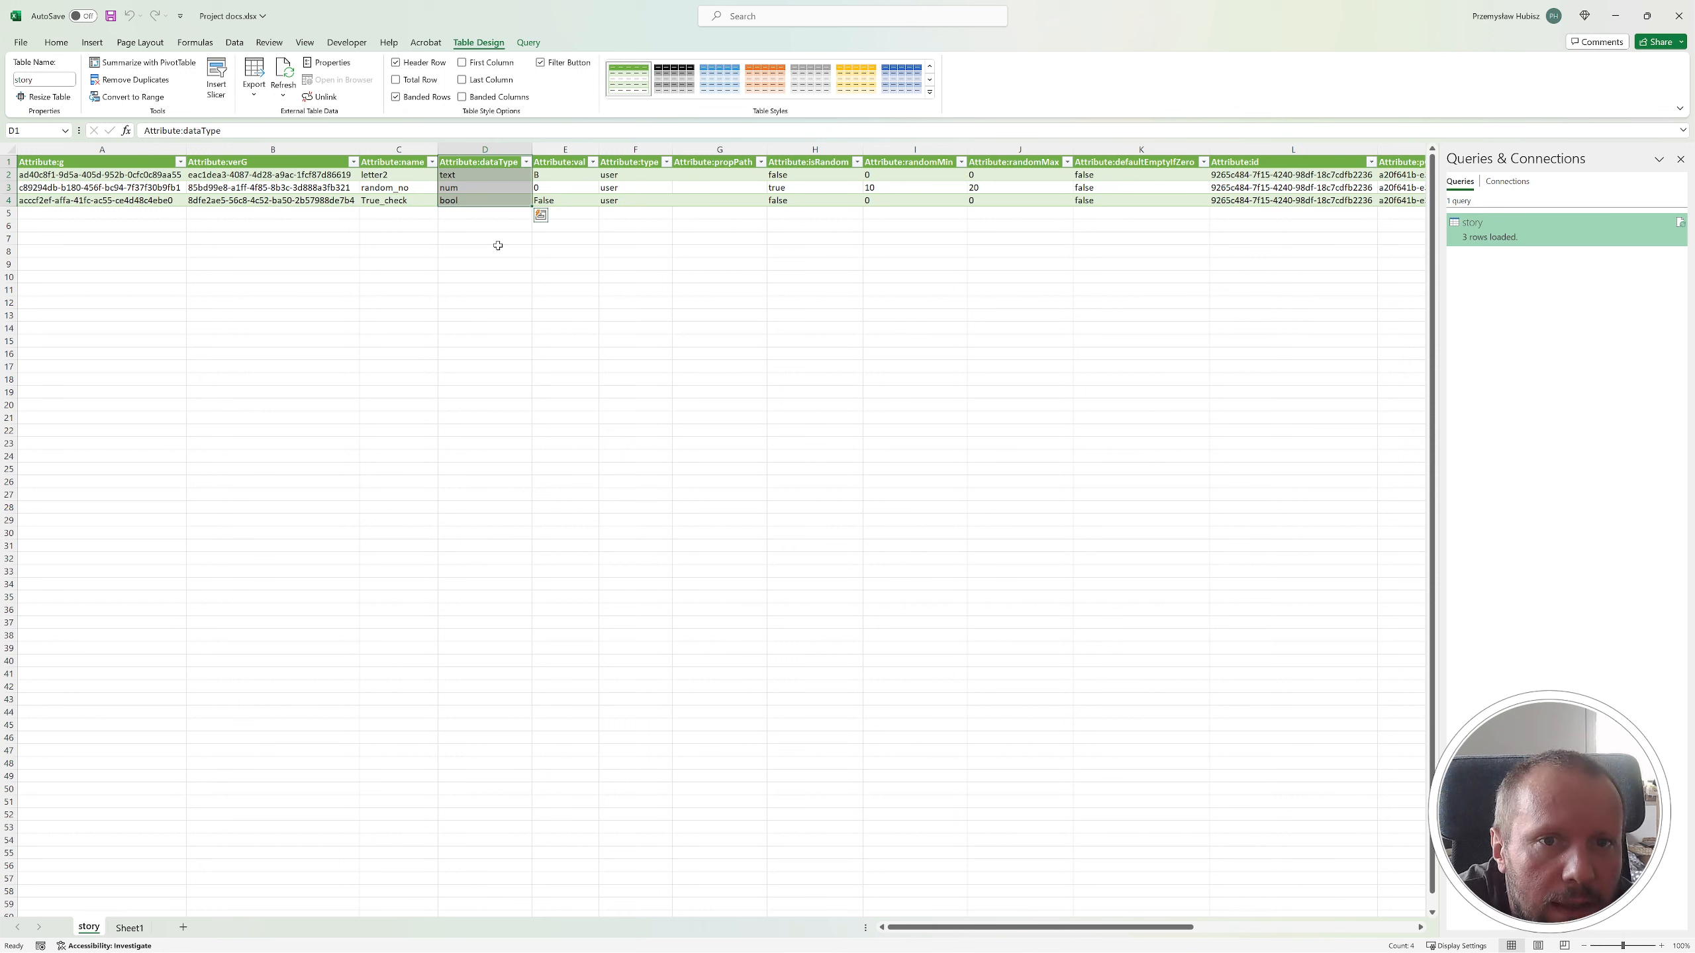
pyautogui.moveTo(566, 165); pyautogui.dragTo(568, 200)
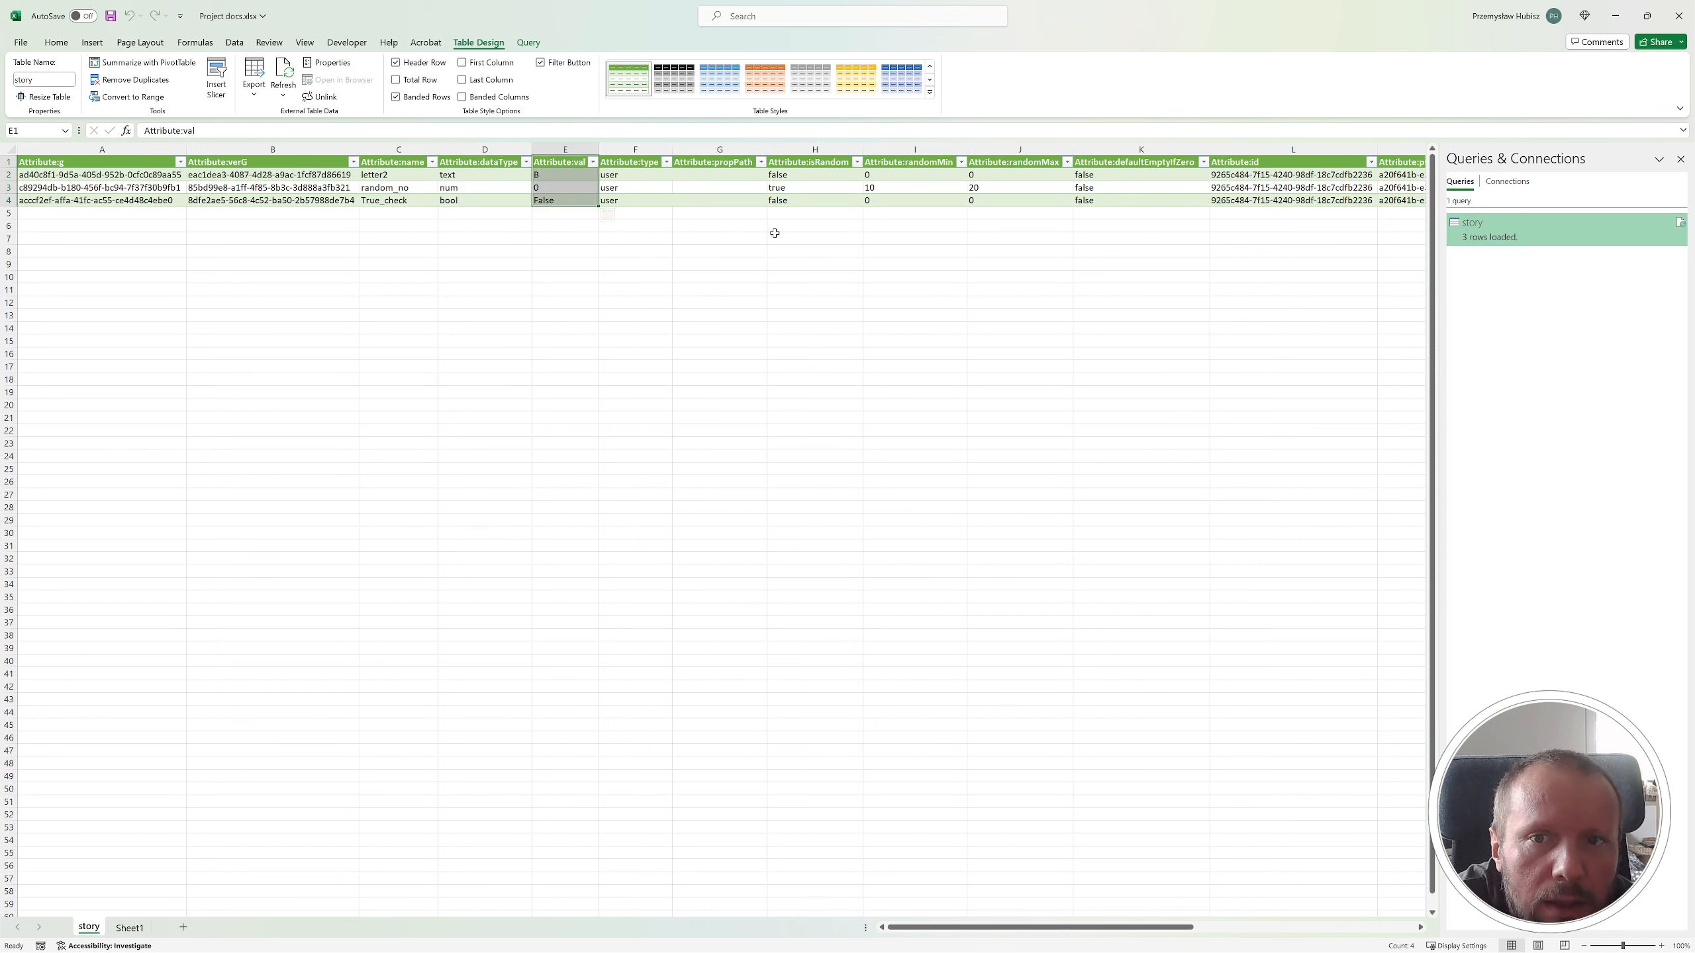
pyautogui.click(831, 166)
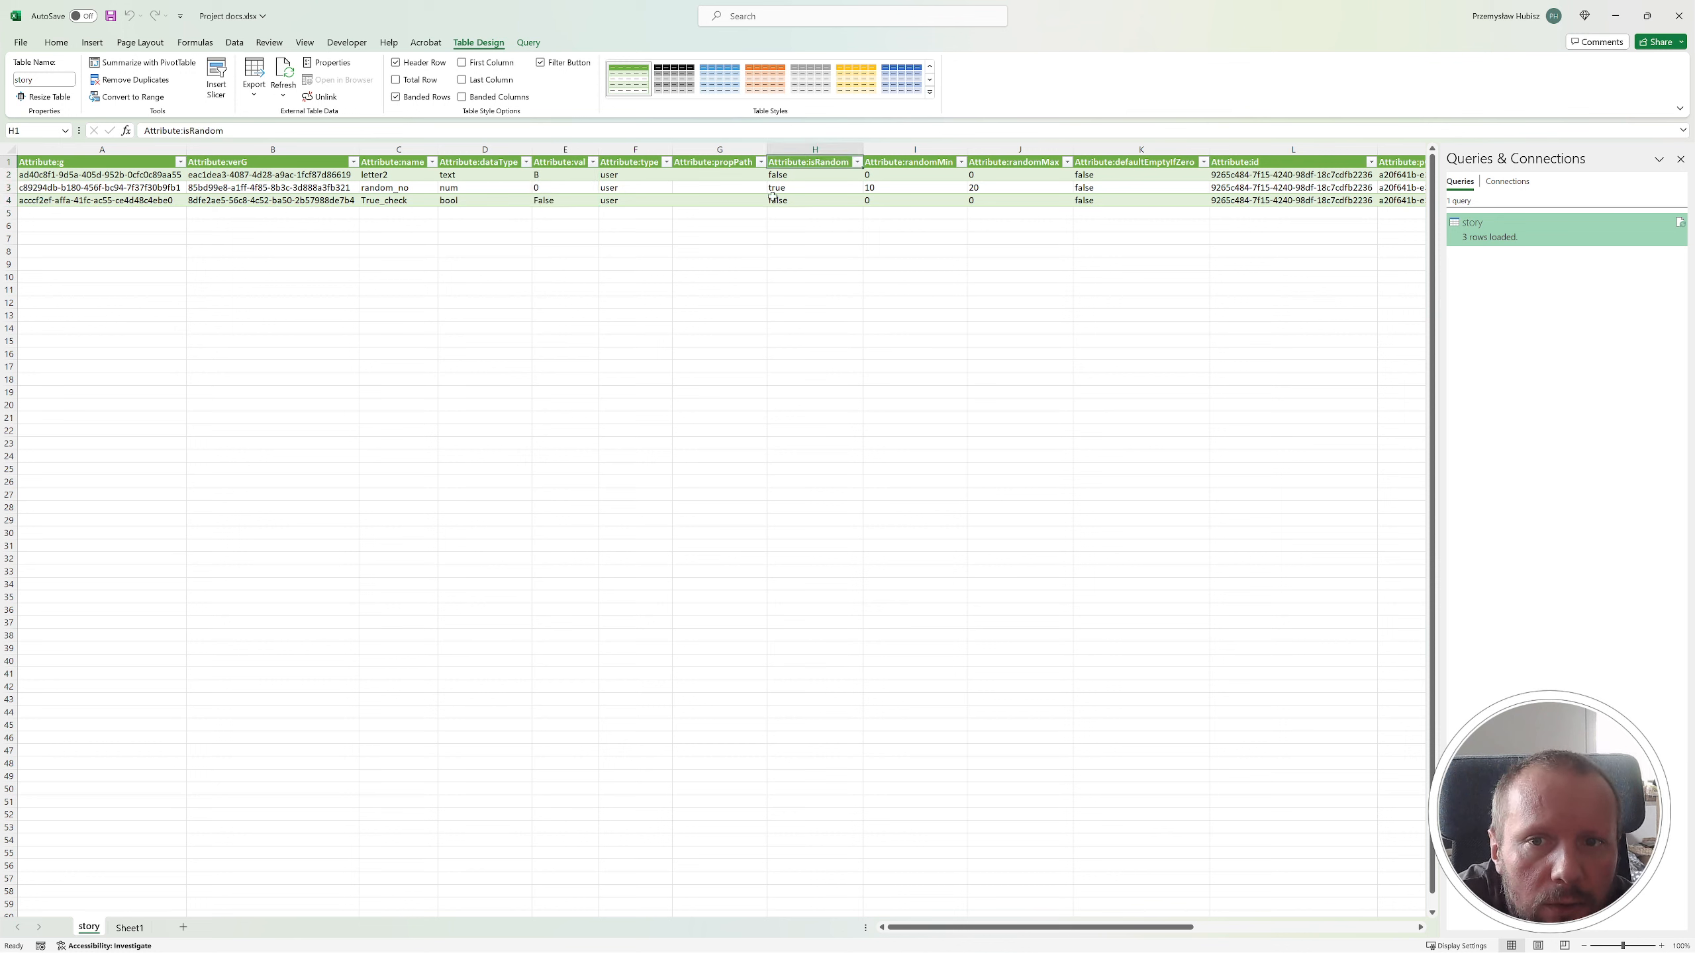
pyautogui.click(717, 371)
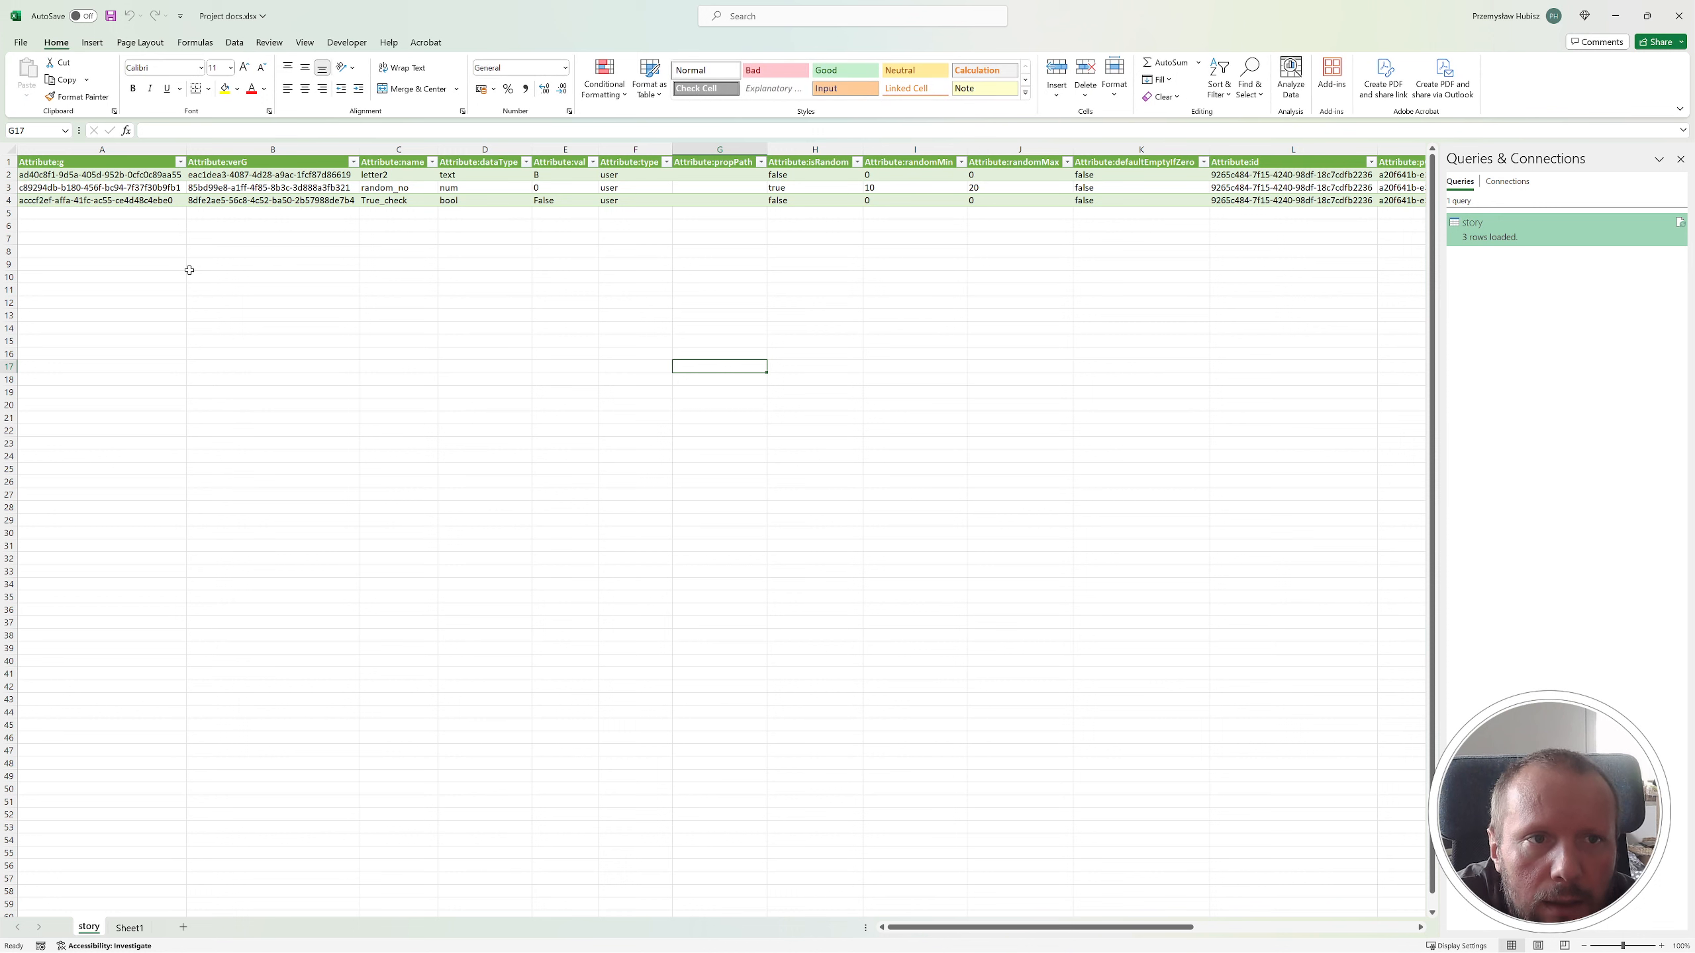
pyautogui.click(111, 15)
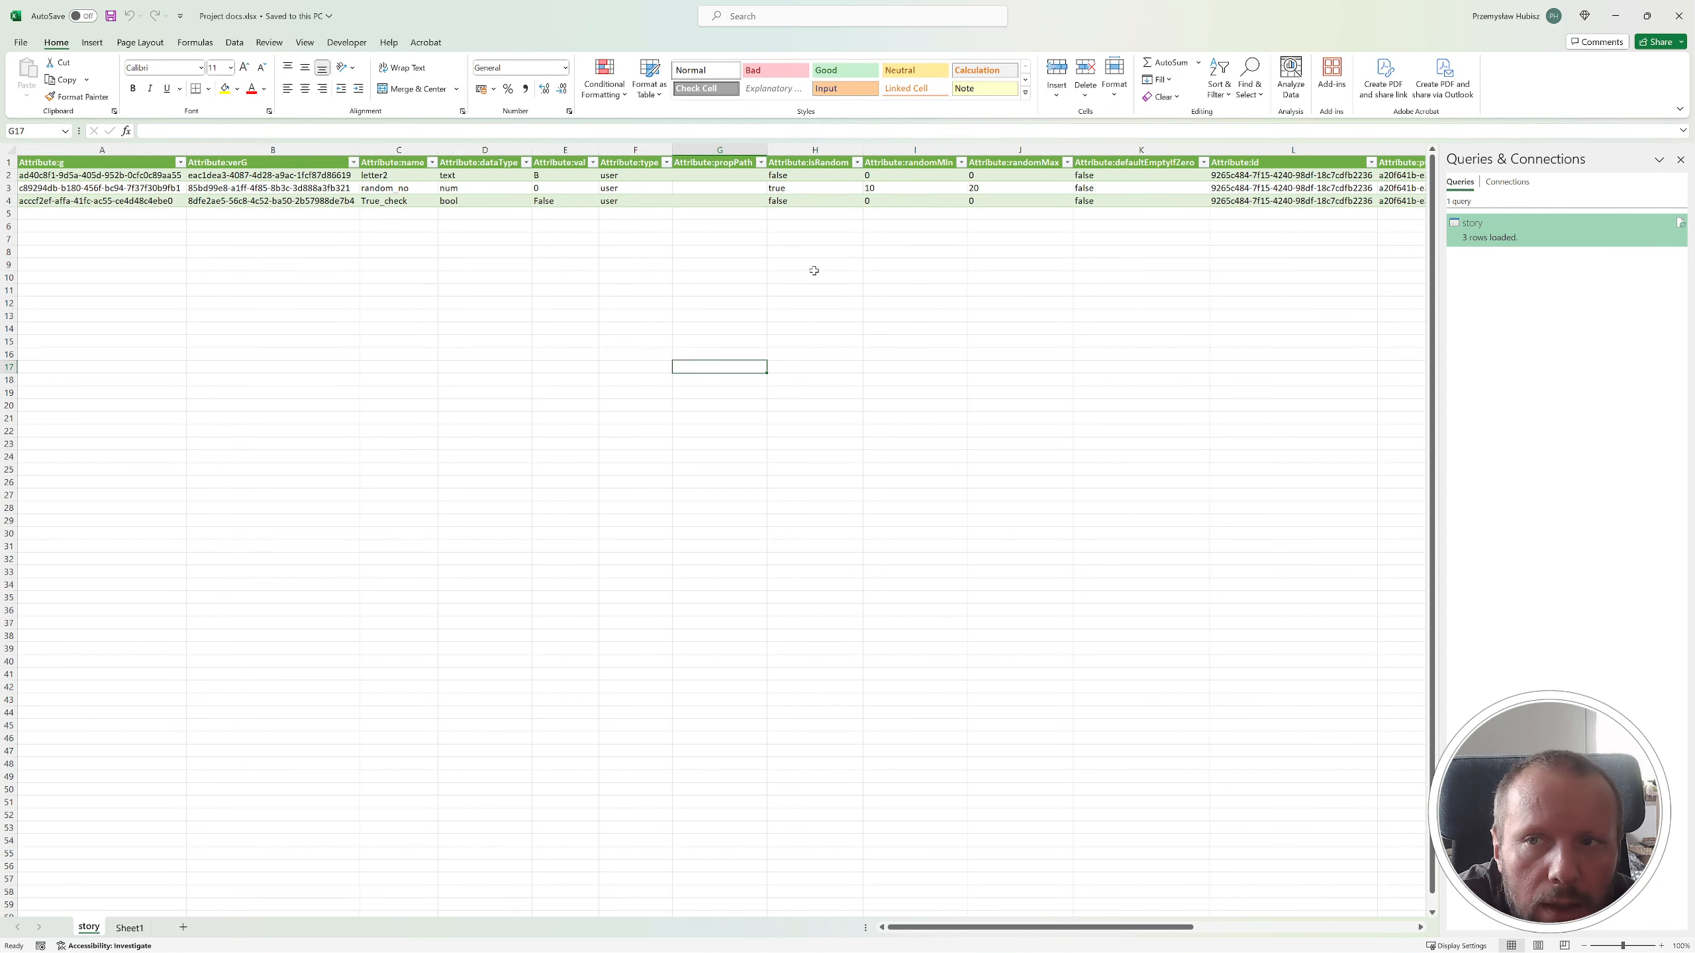
# - Switch to File Explorer, go to the SL folder and open get_variables.story in Articulate Storyline
pyautogui.click(1614, 16)
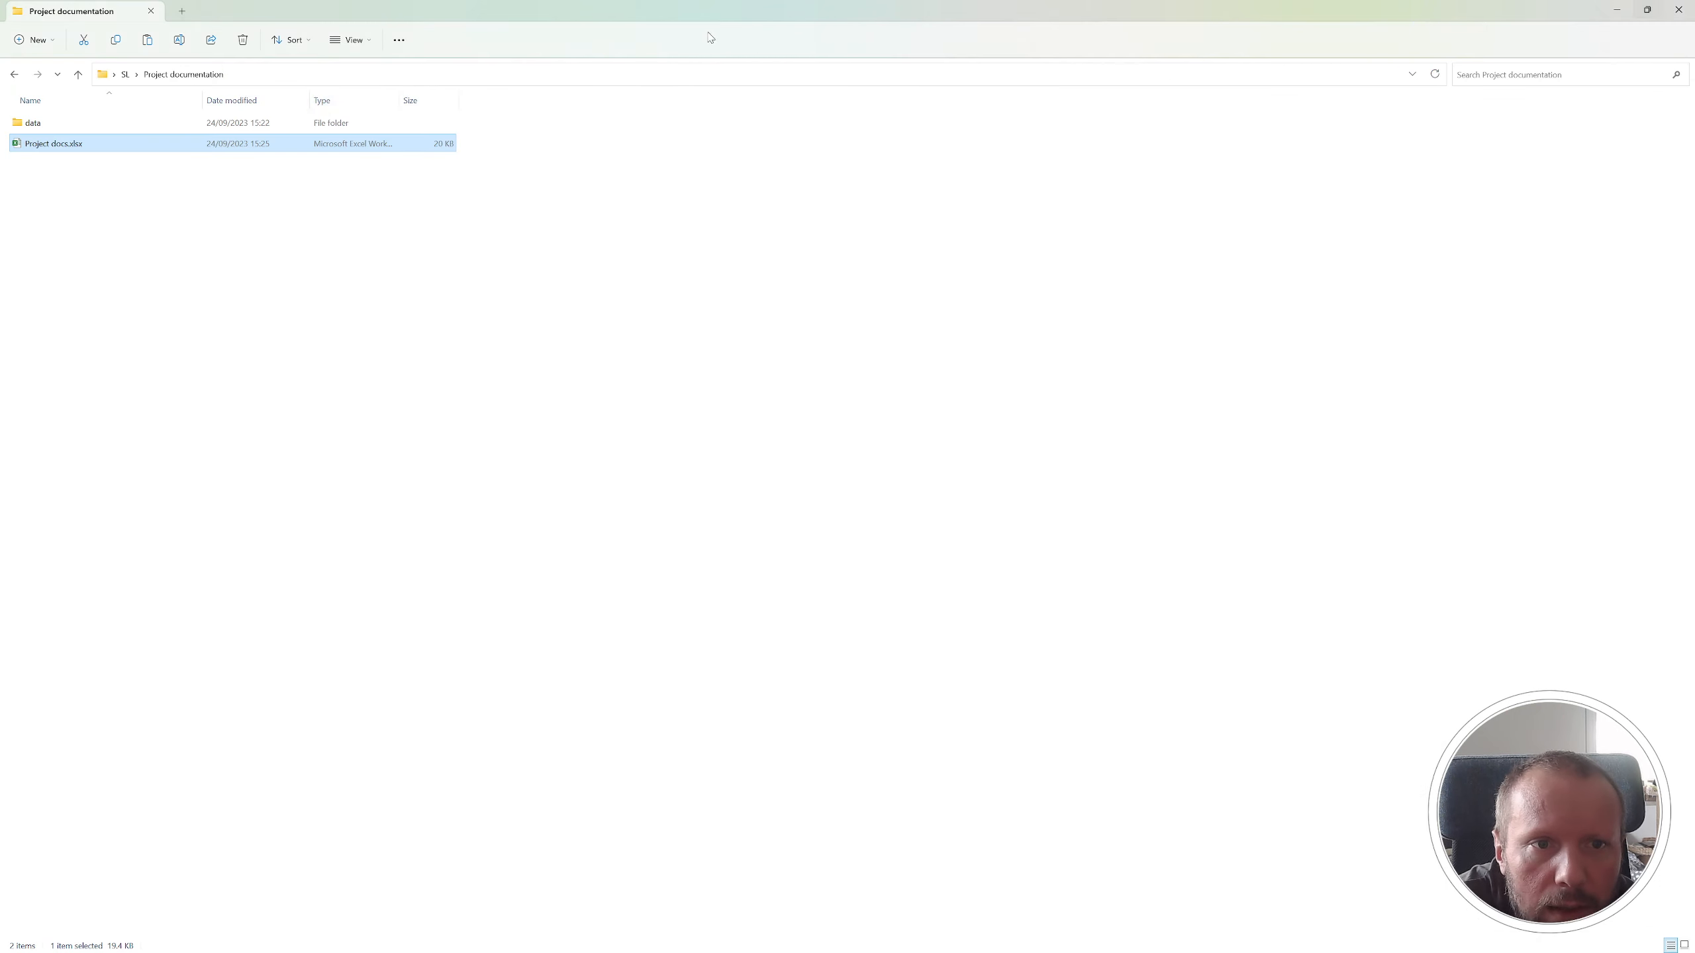
pyautogui.click(131, 78)
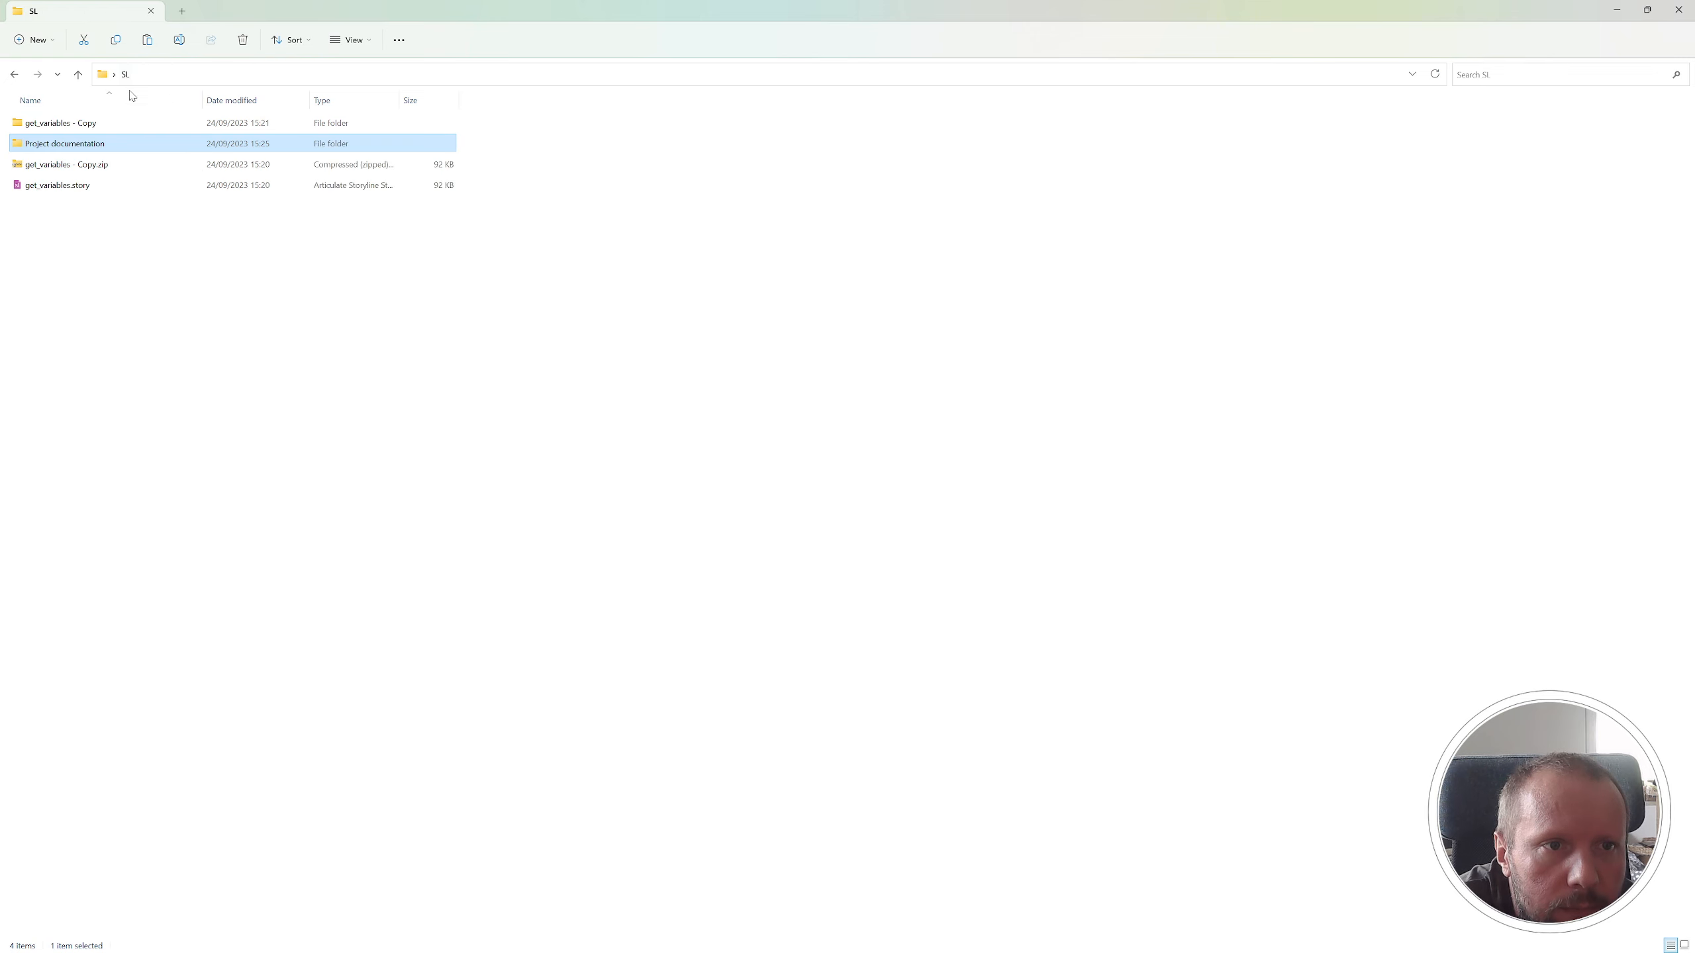
pyautogui.doubleClick(127, 185)
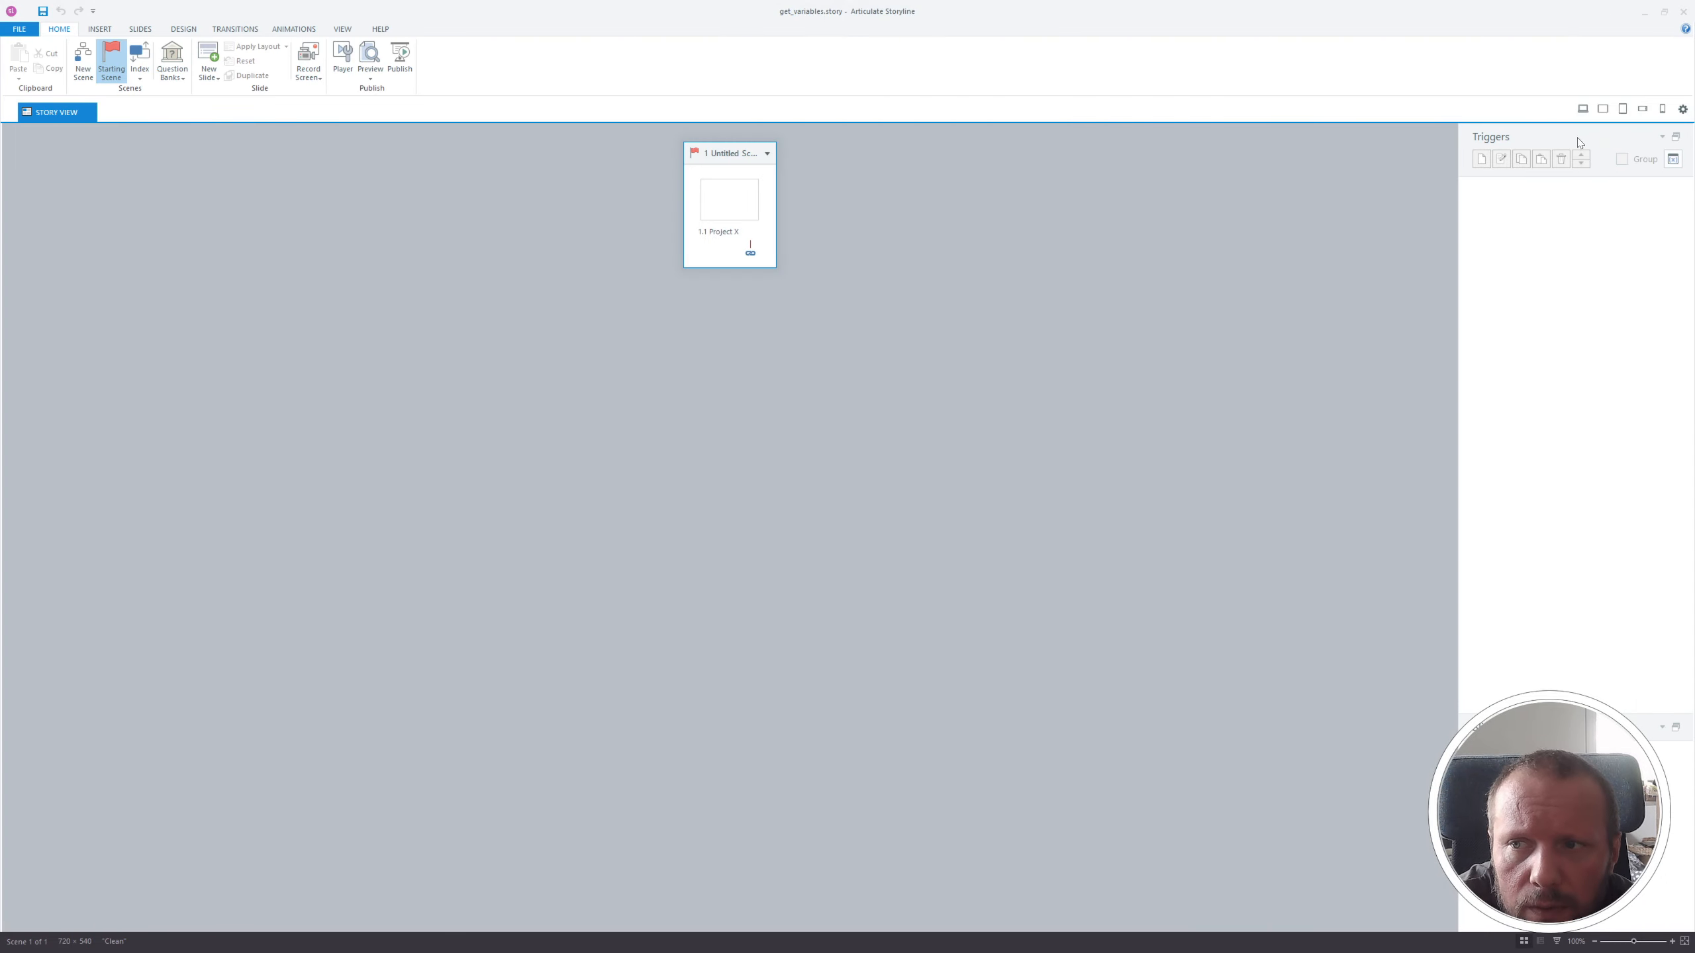
# - Duplicate the project variable letter2, rename the copy letter1 and set its default value to A
pyautogui.click(1673, 158)
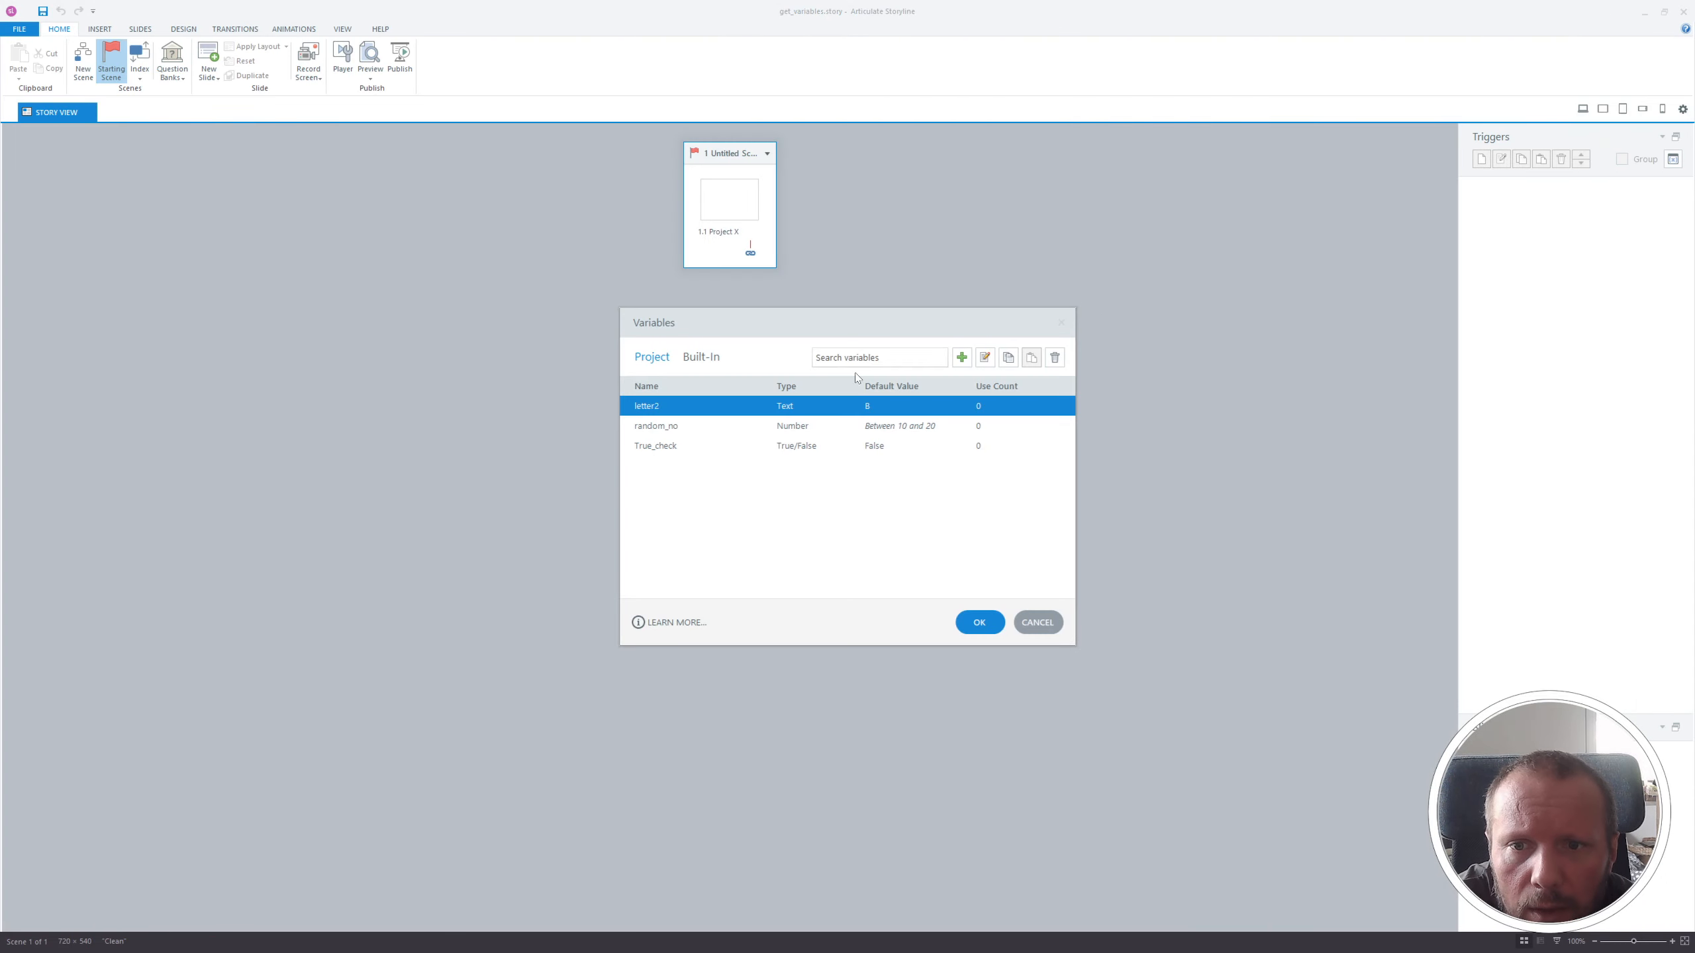
pyautogui.click(1008, 357)
pyautogui.click(1032, 357)
pyautogui.click(674, 425)
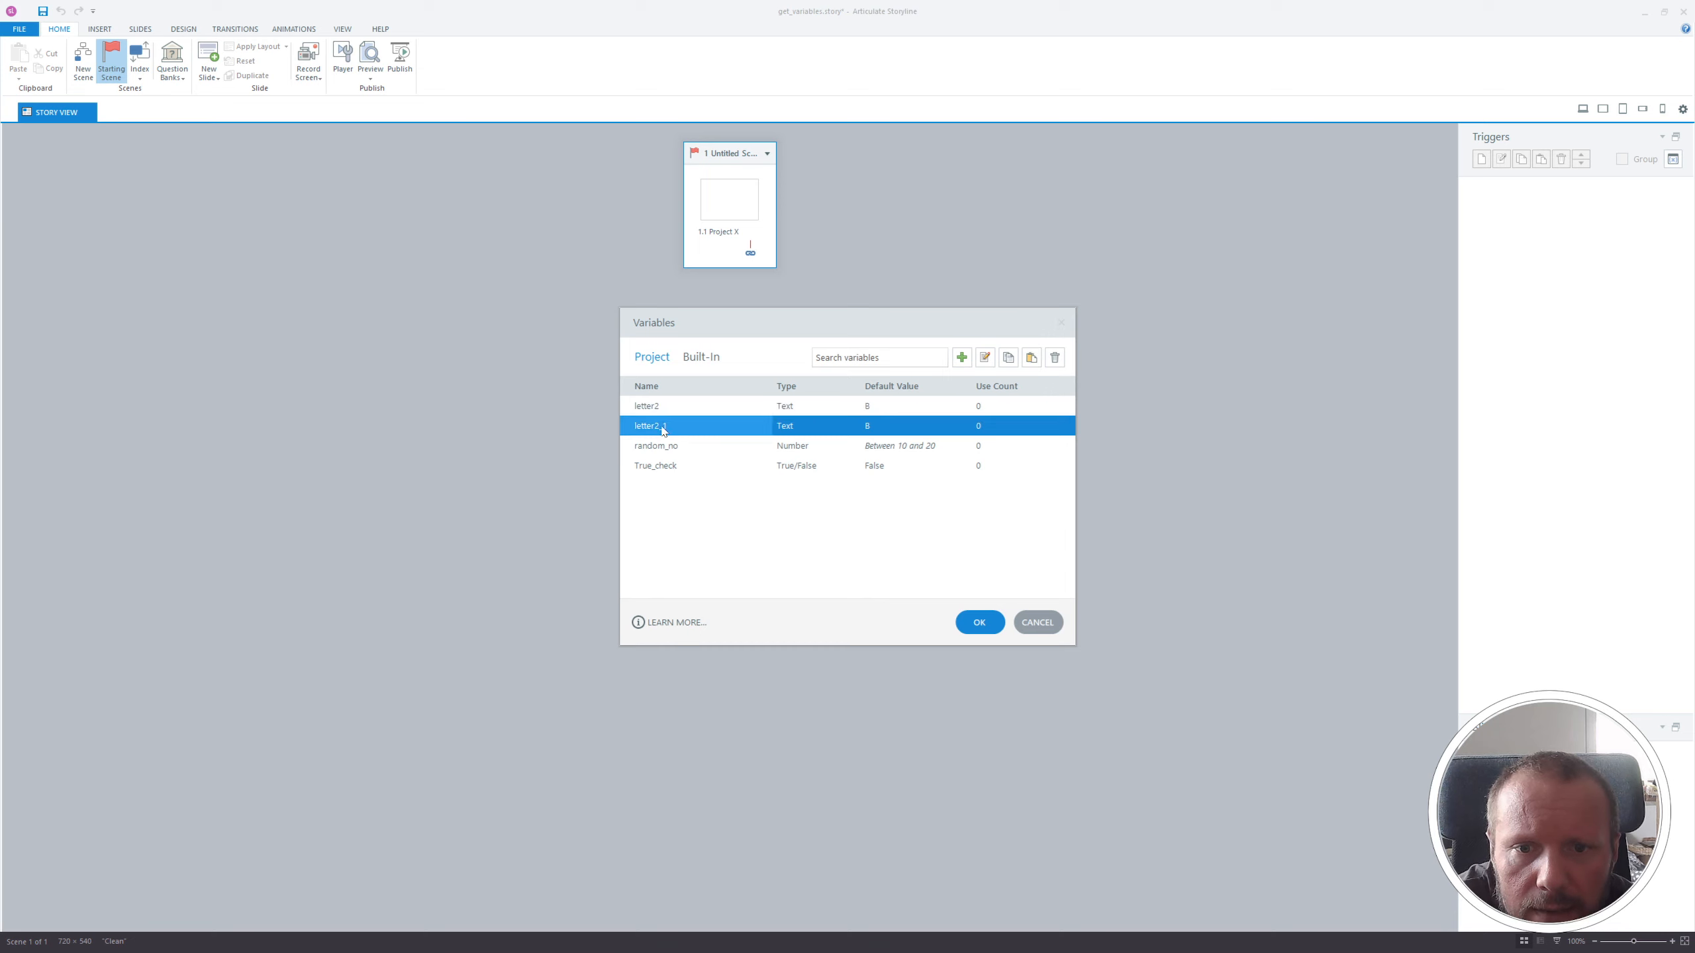
pyautogui.moveTo(642, 425); pyautogui.dragTo(679, 425)
pyautogui.write('1')
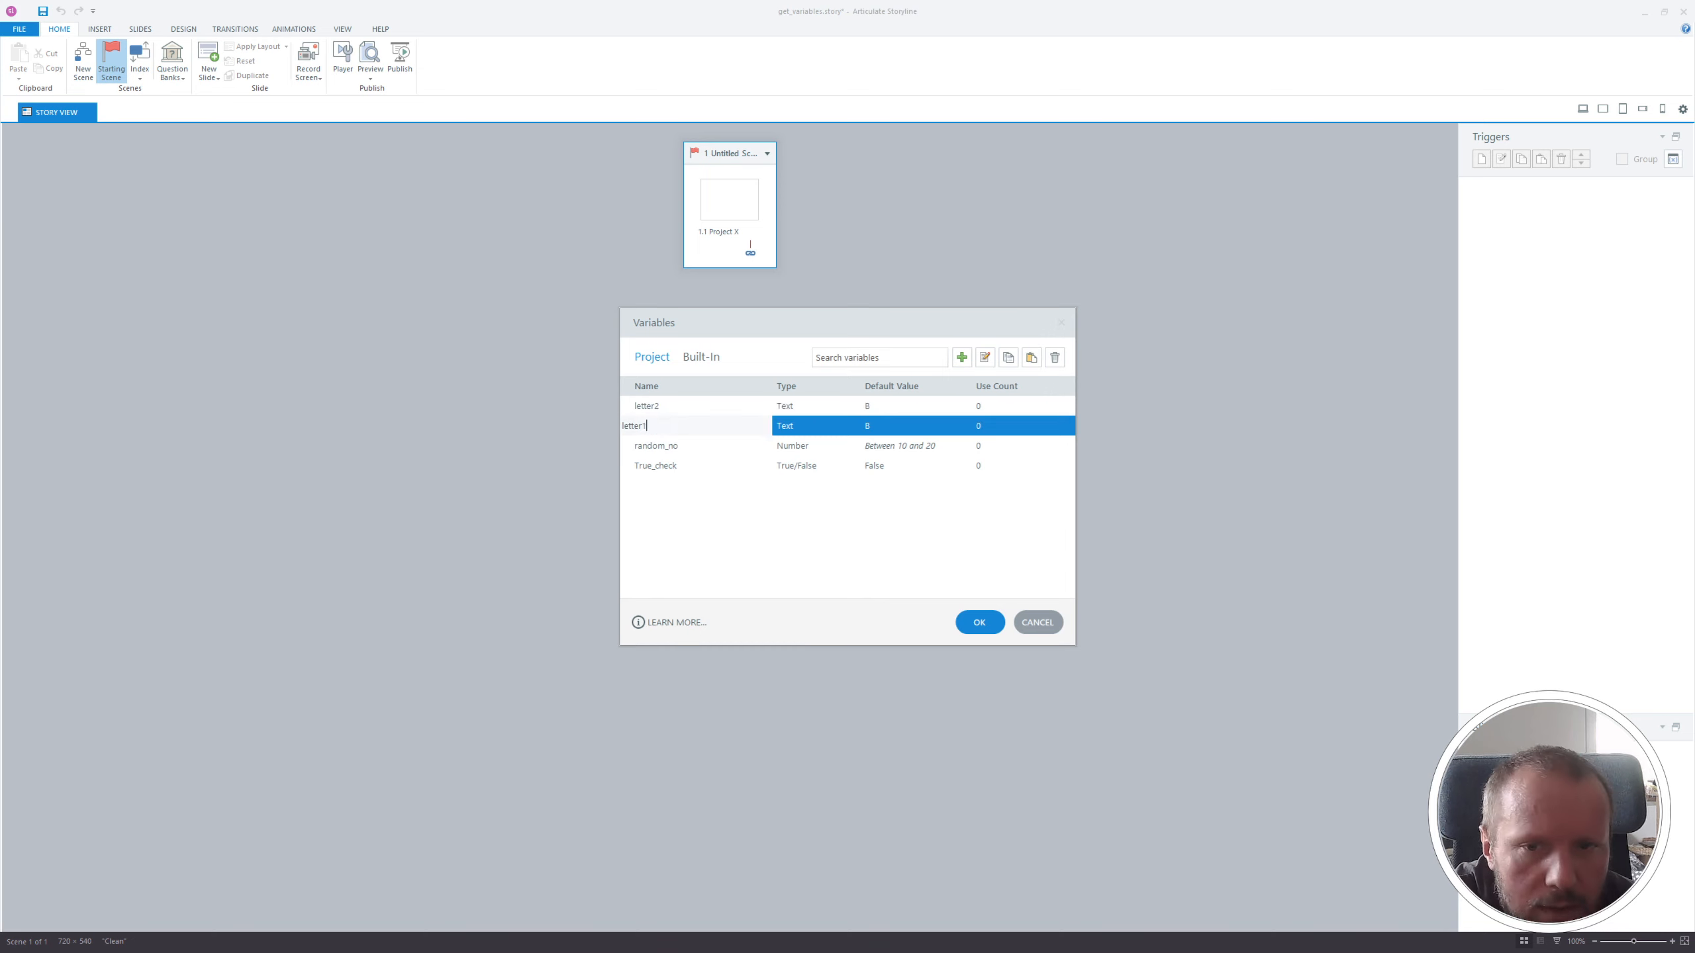
pyautogui.click(868, 426)
pyautogui.moveTo(871, 426); pyautogui.dragTo(855, 429)
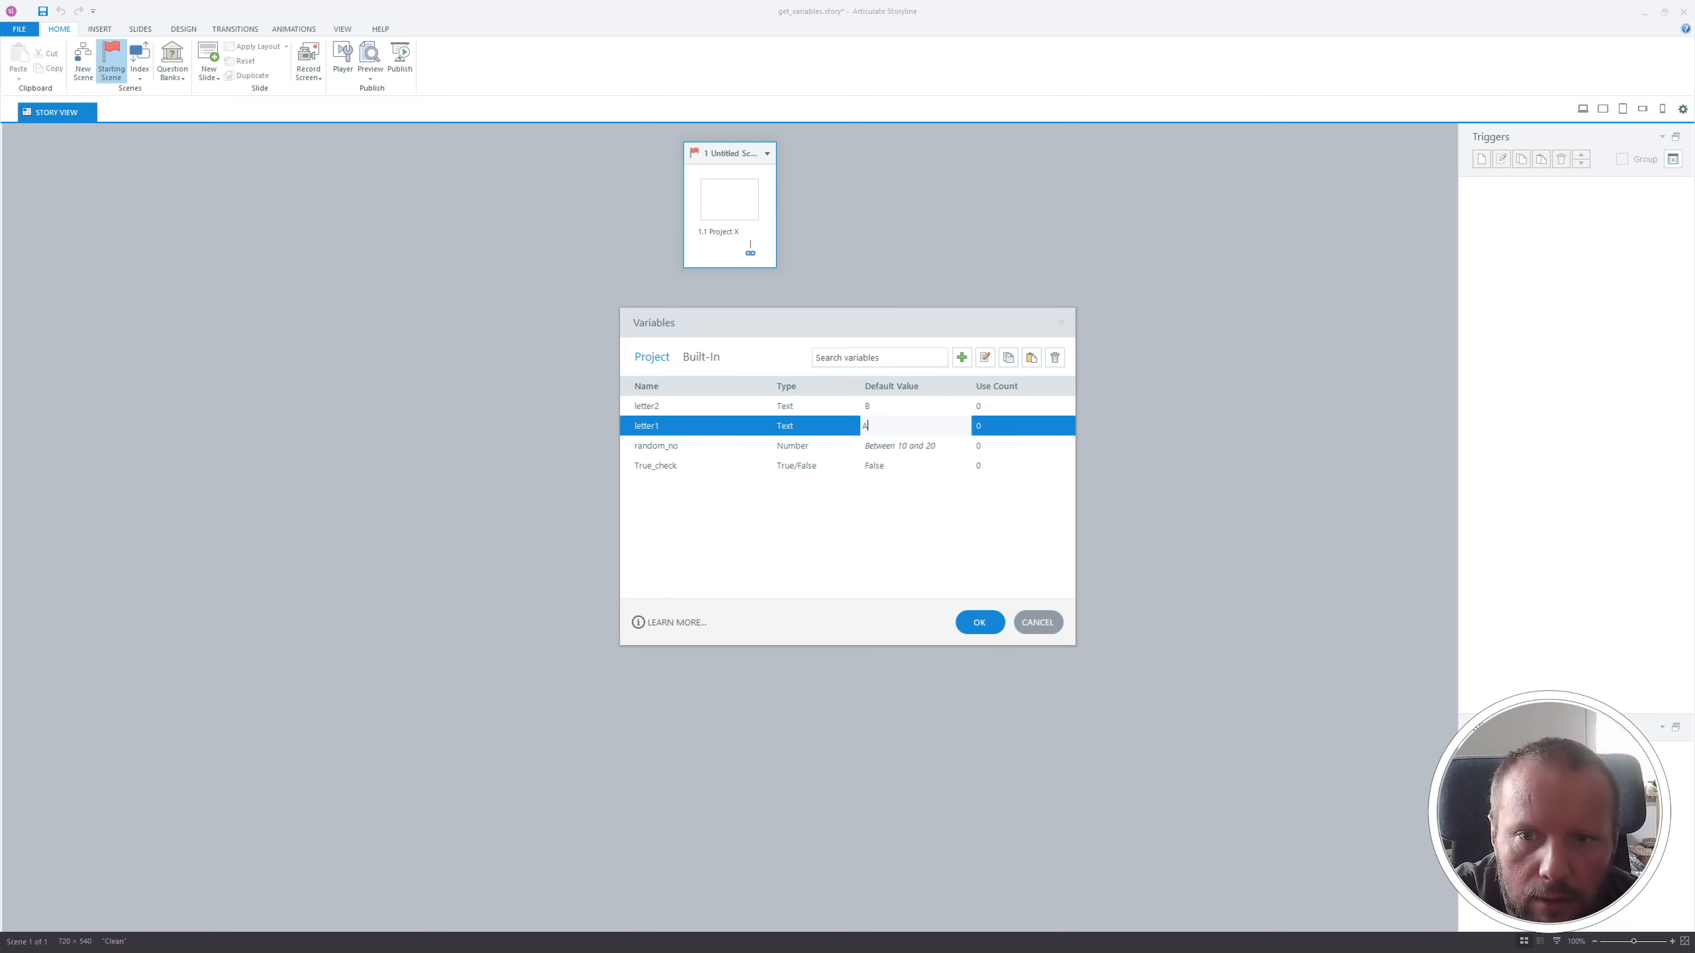
pyautogui.click(979, 623)
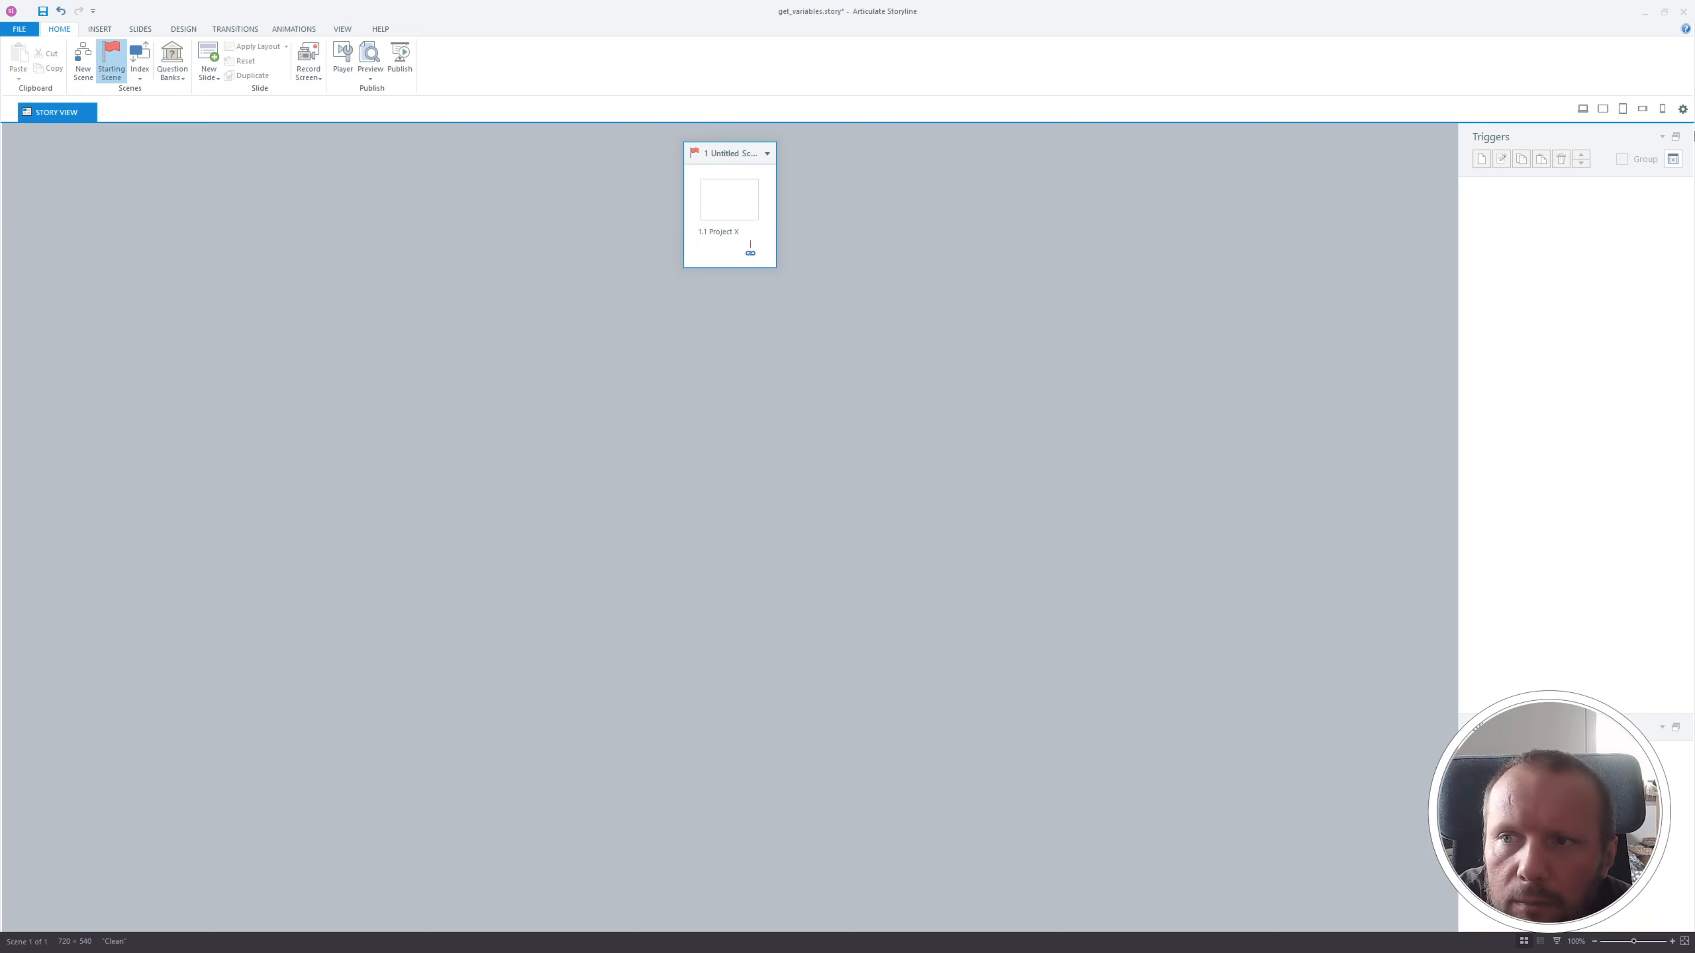
# - Add a Number project variable named Age with a default value of 15
pyautogui.click(1674, 160)
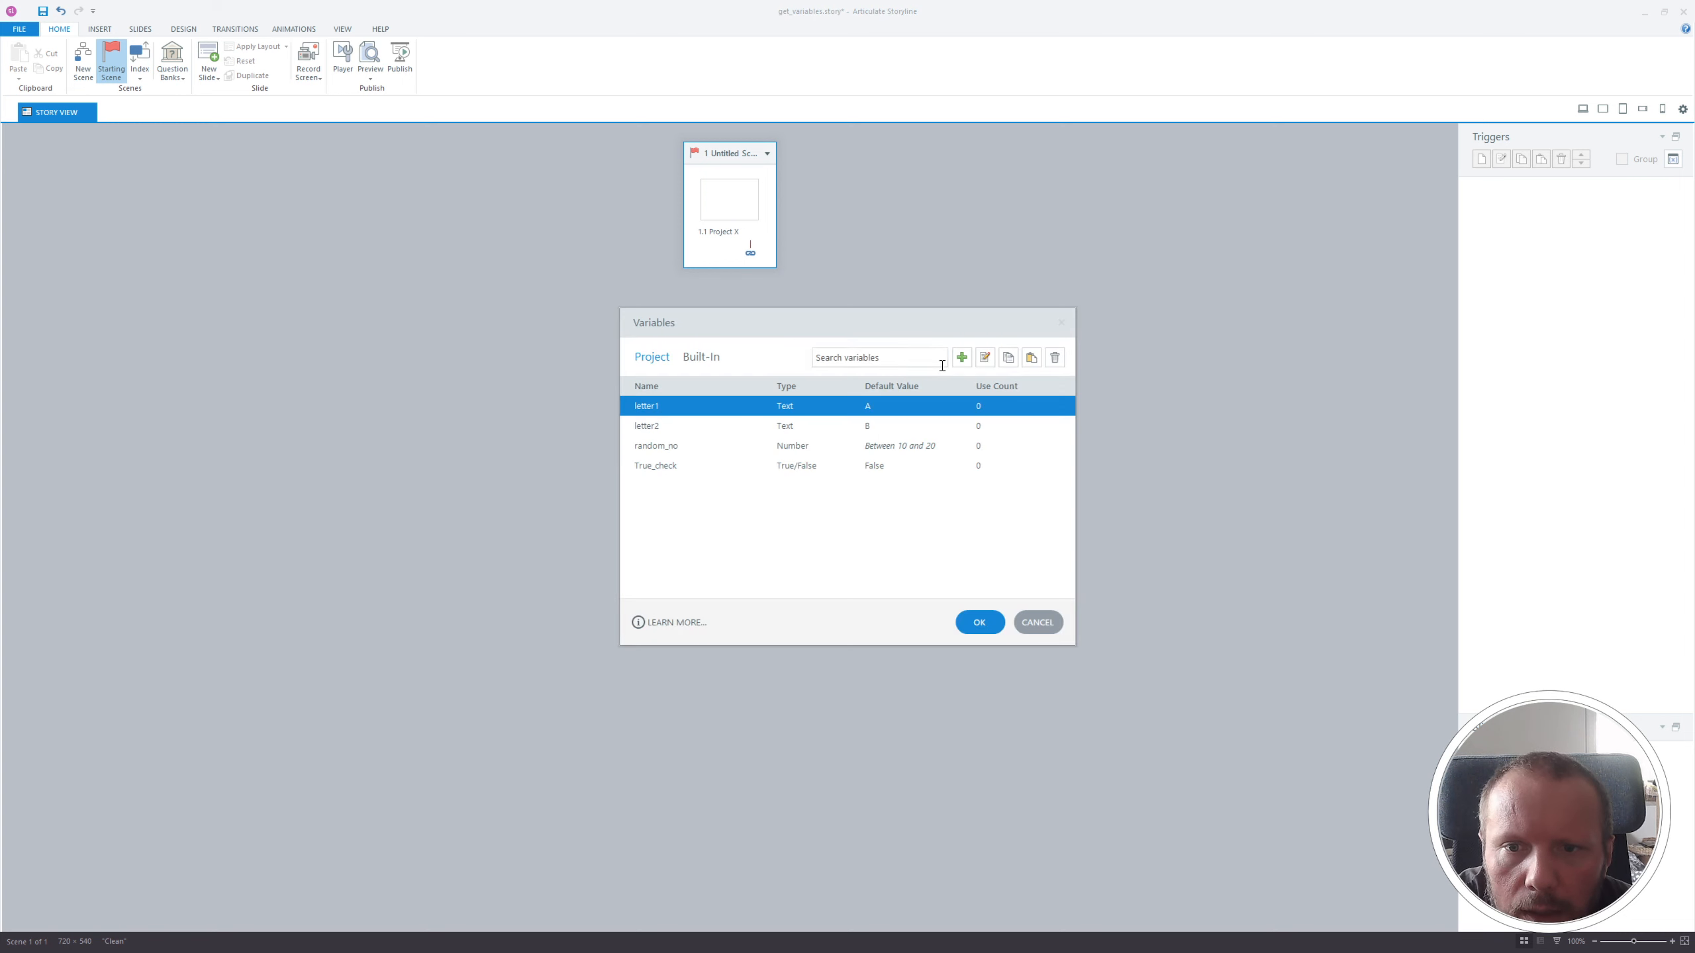
pyautogui.click(962, 357)
pyautogui.click(845, 466)
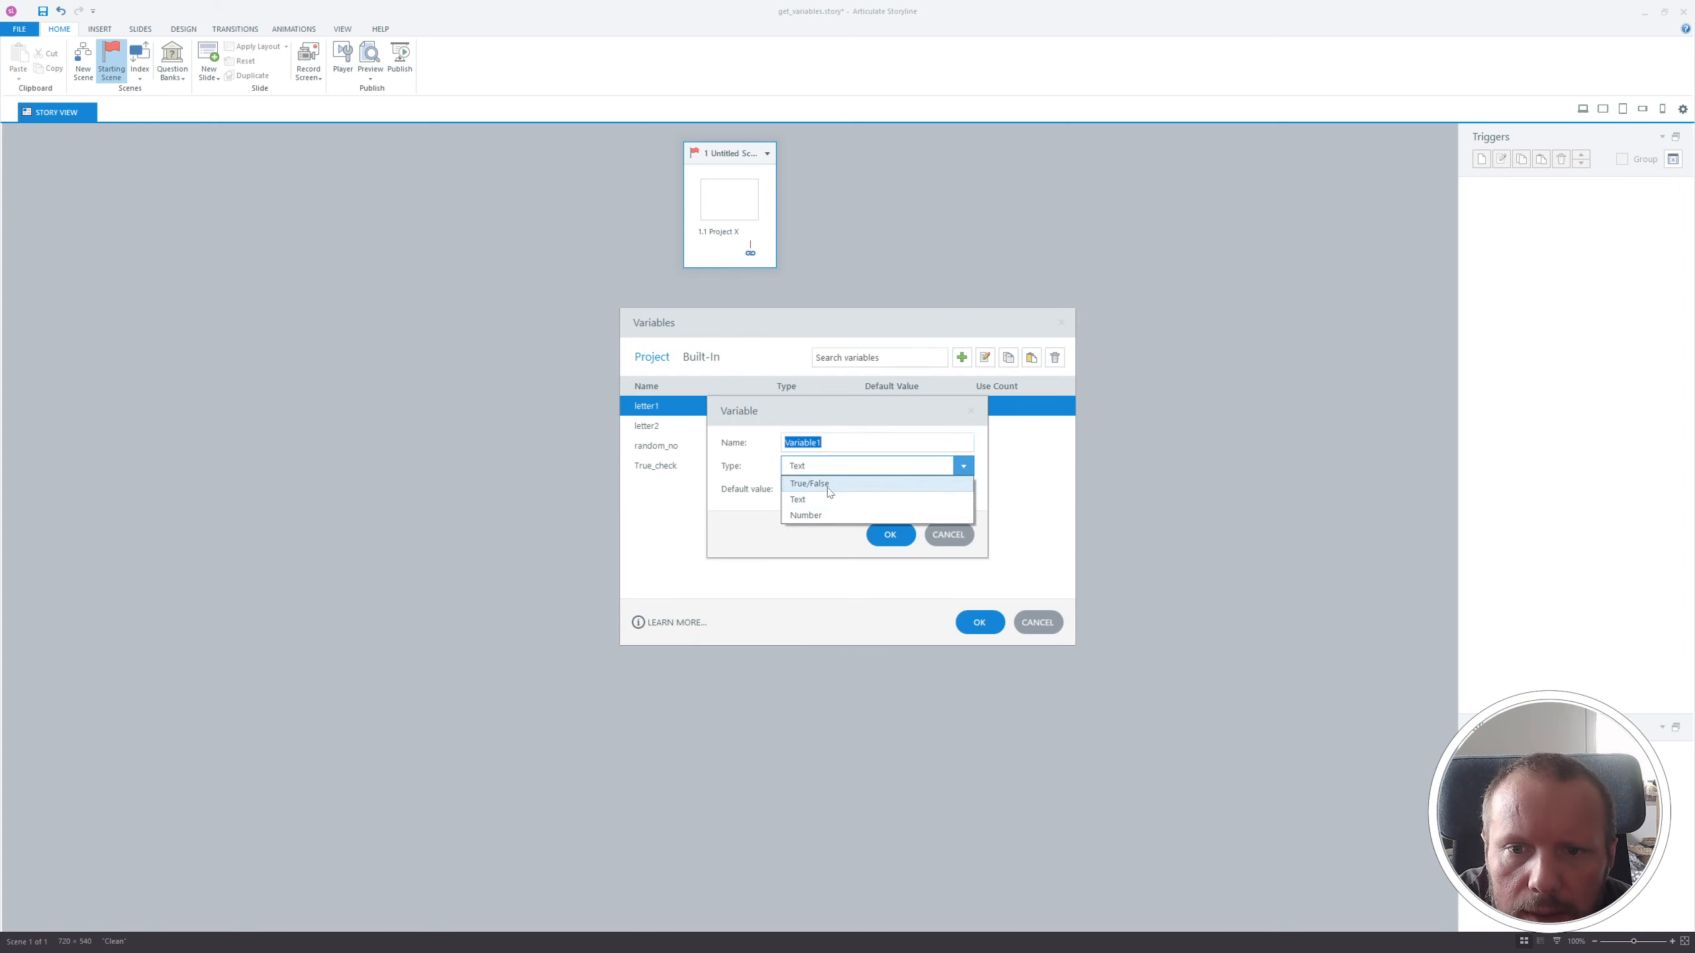
pyautogui.click(834, 515)
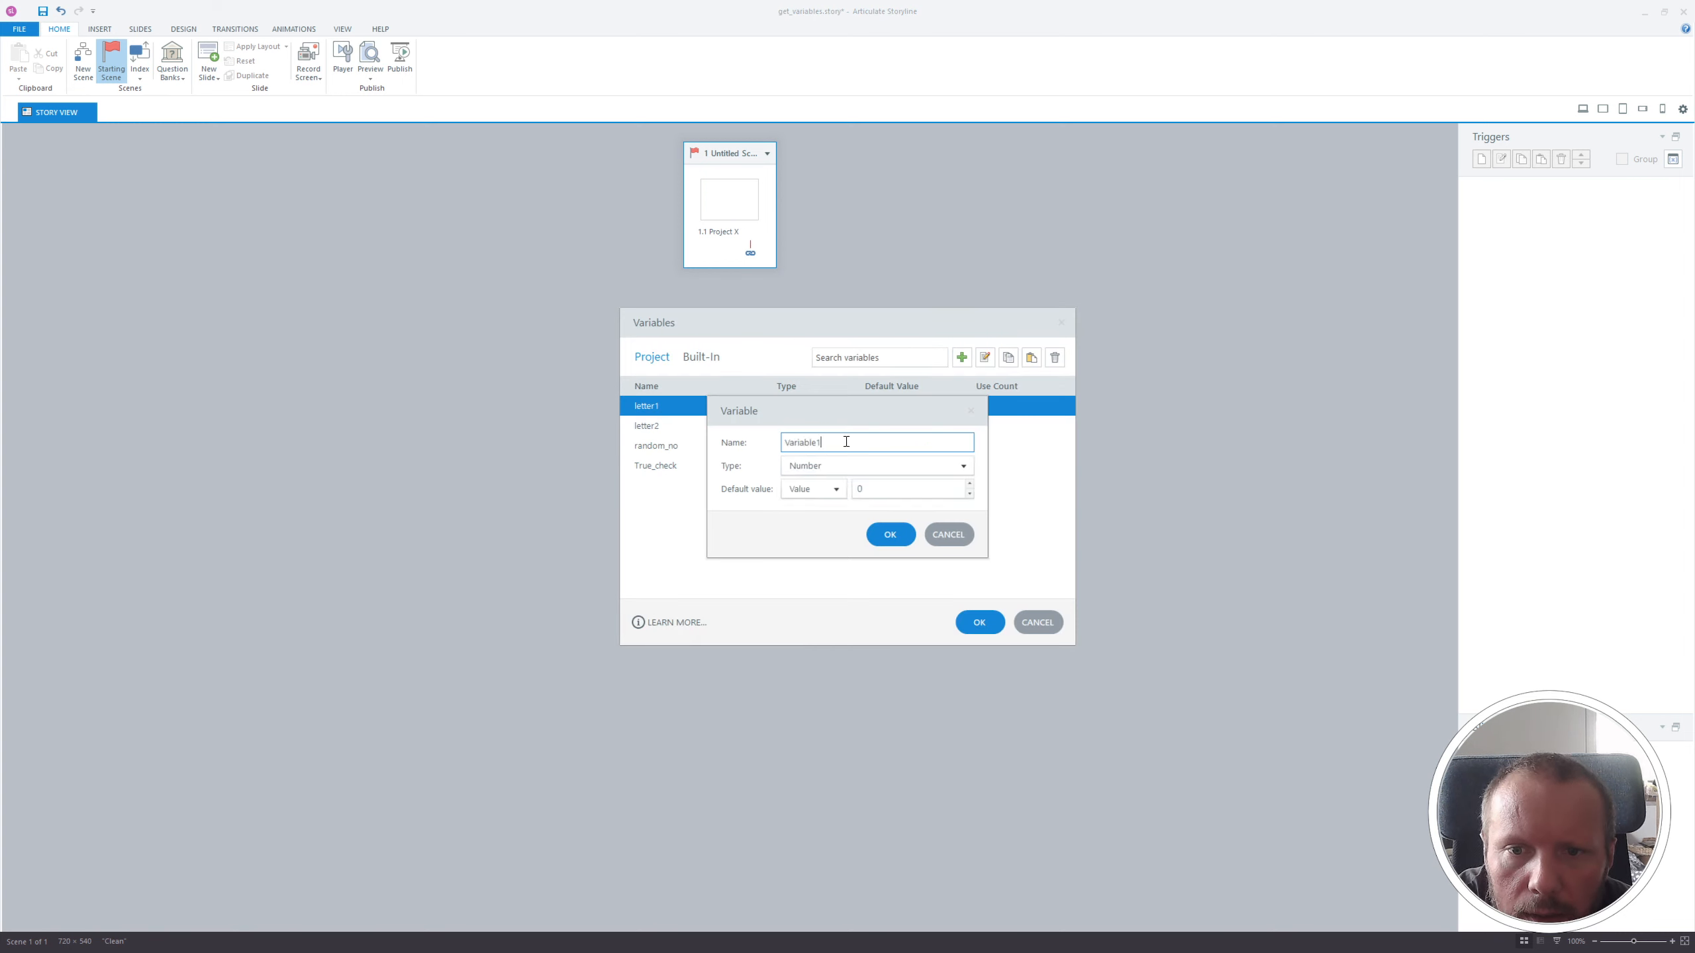
pyautogui.write('Age')
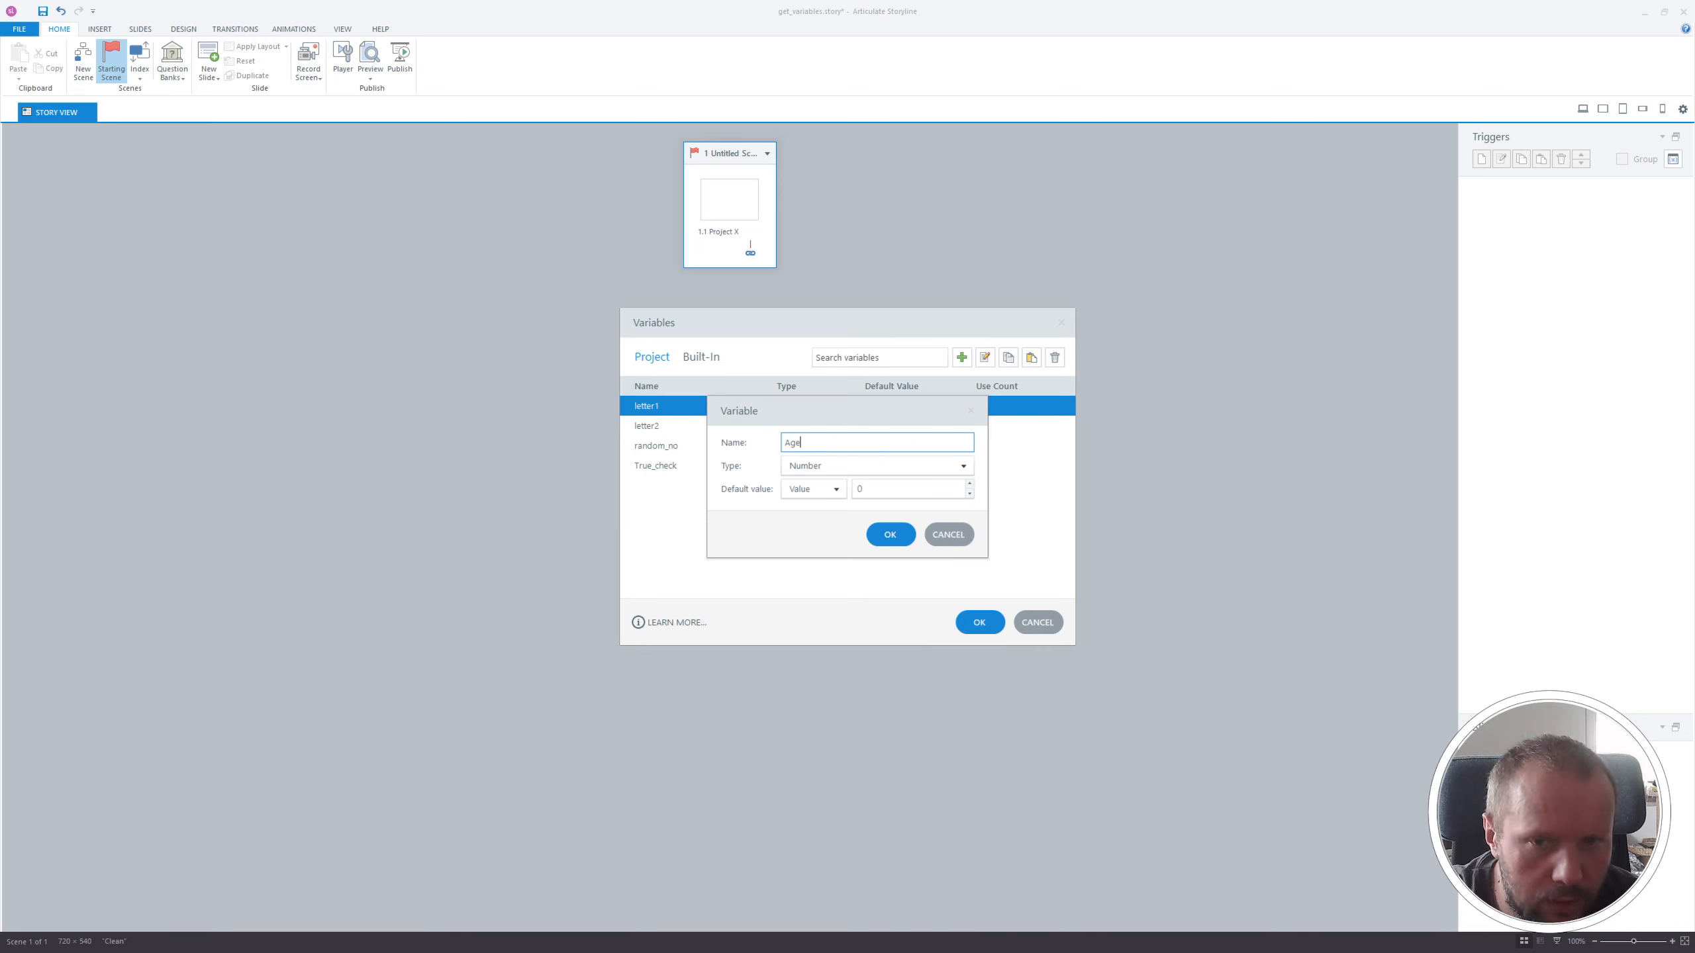
pyautogui.click(852, 488)
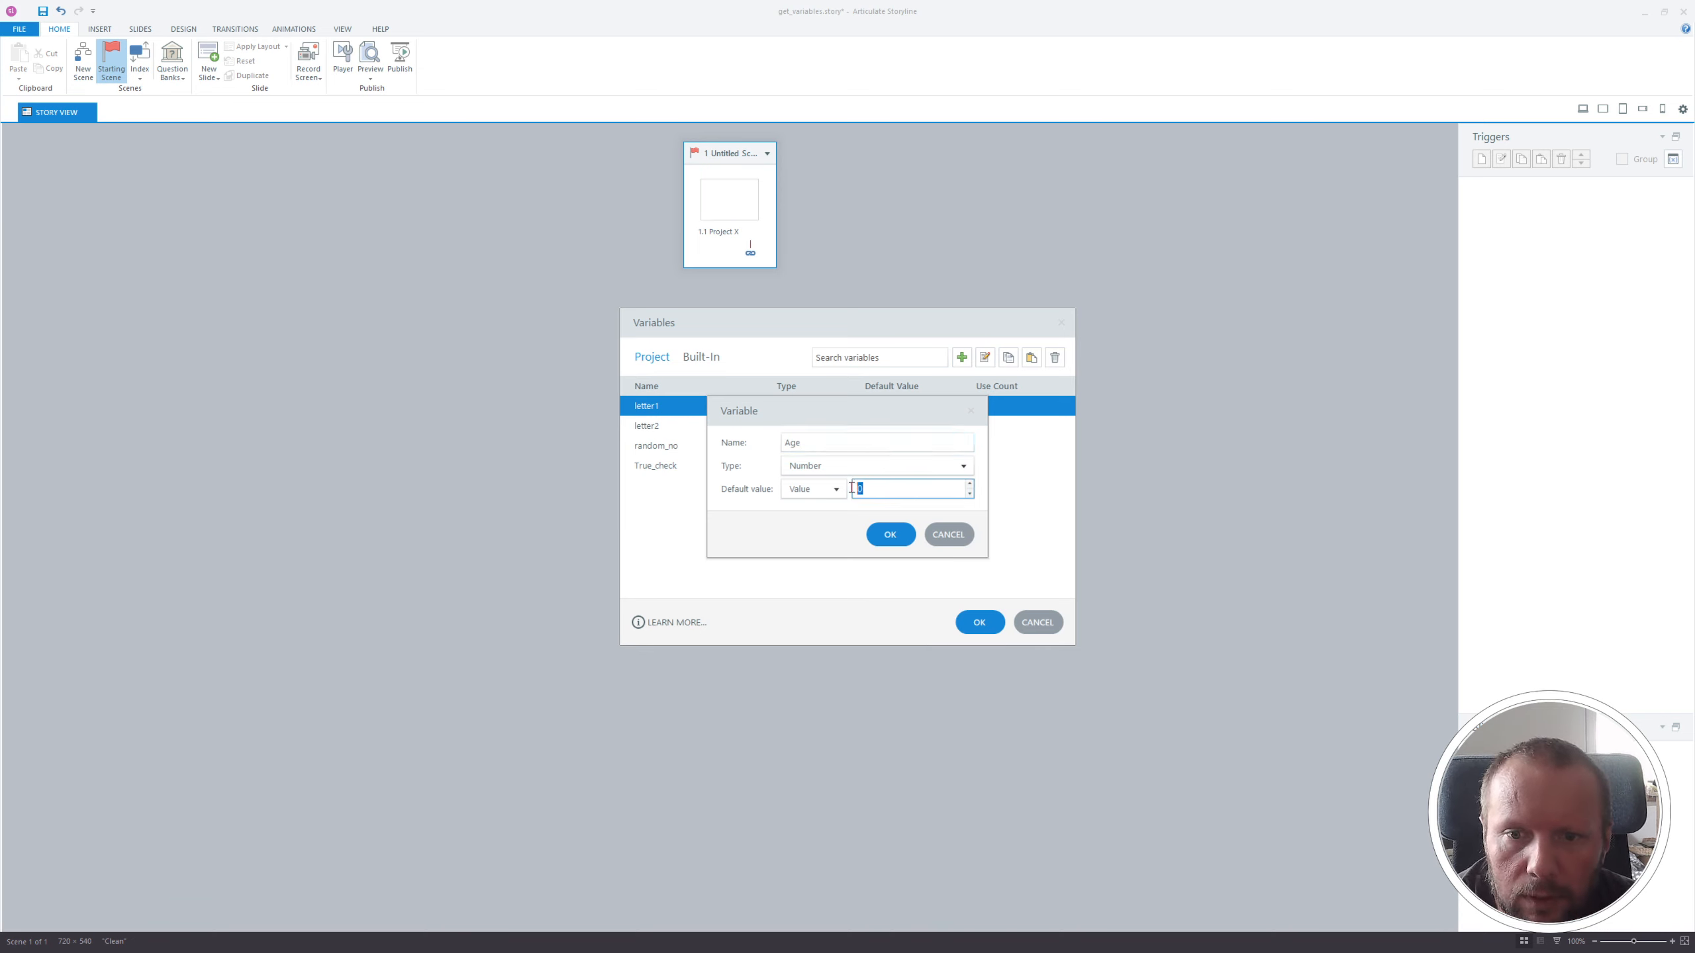
pyautogui.write('15')
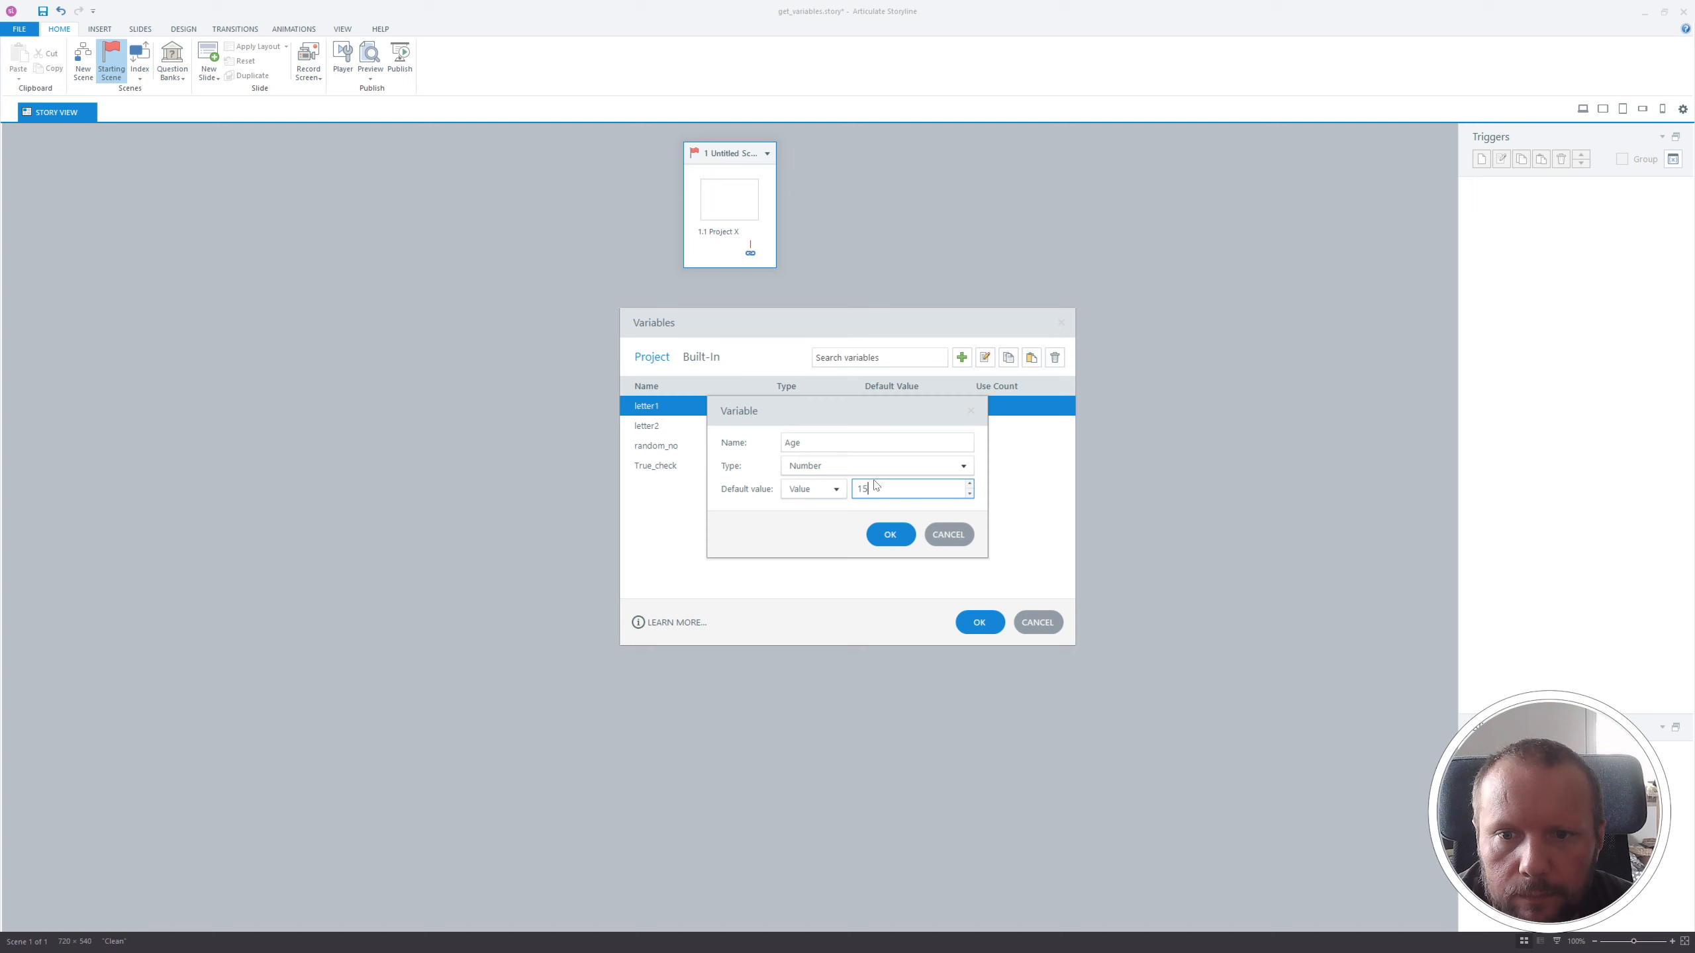
pyautogui.click(879, 537)
pyautogui.click(981, 623)
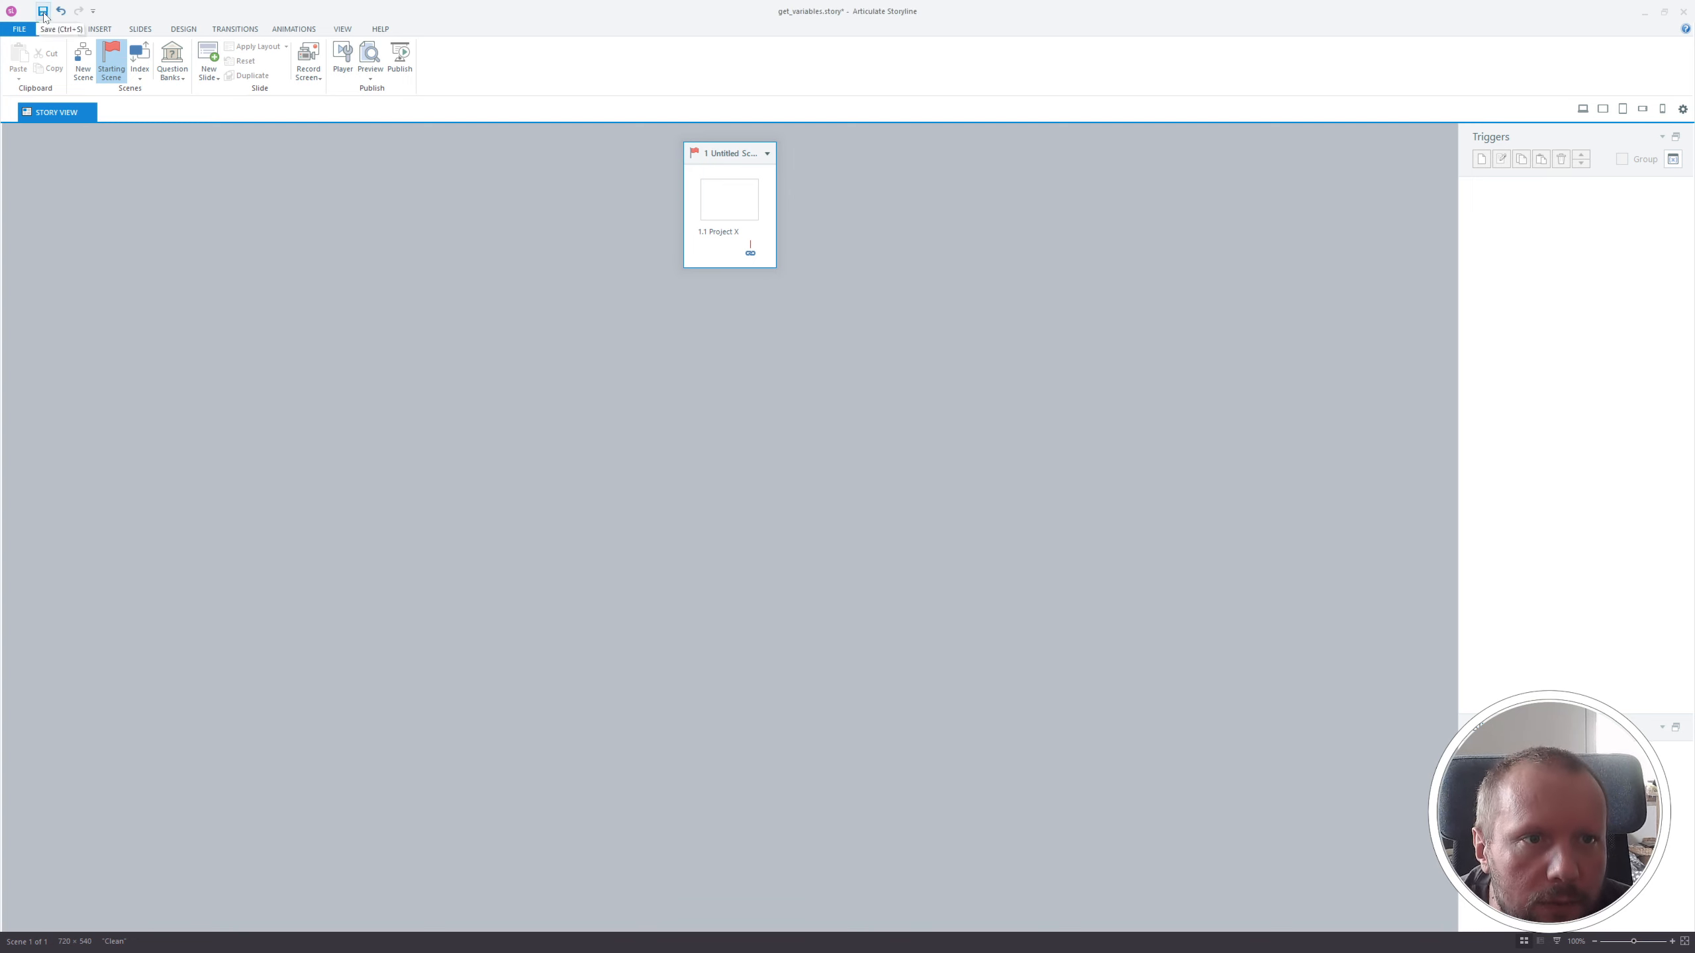
# - Save the get_variables.story project and close Articulate Storyline
pyautogui.hotkey('ctrl', 's')
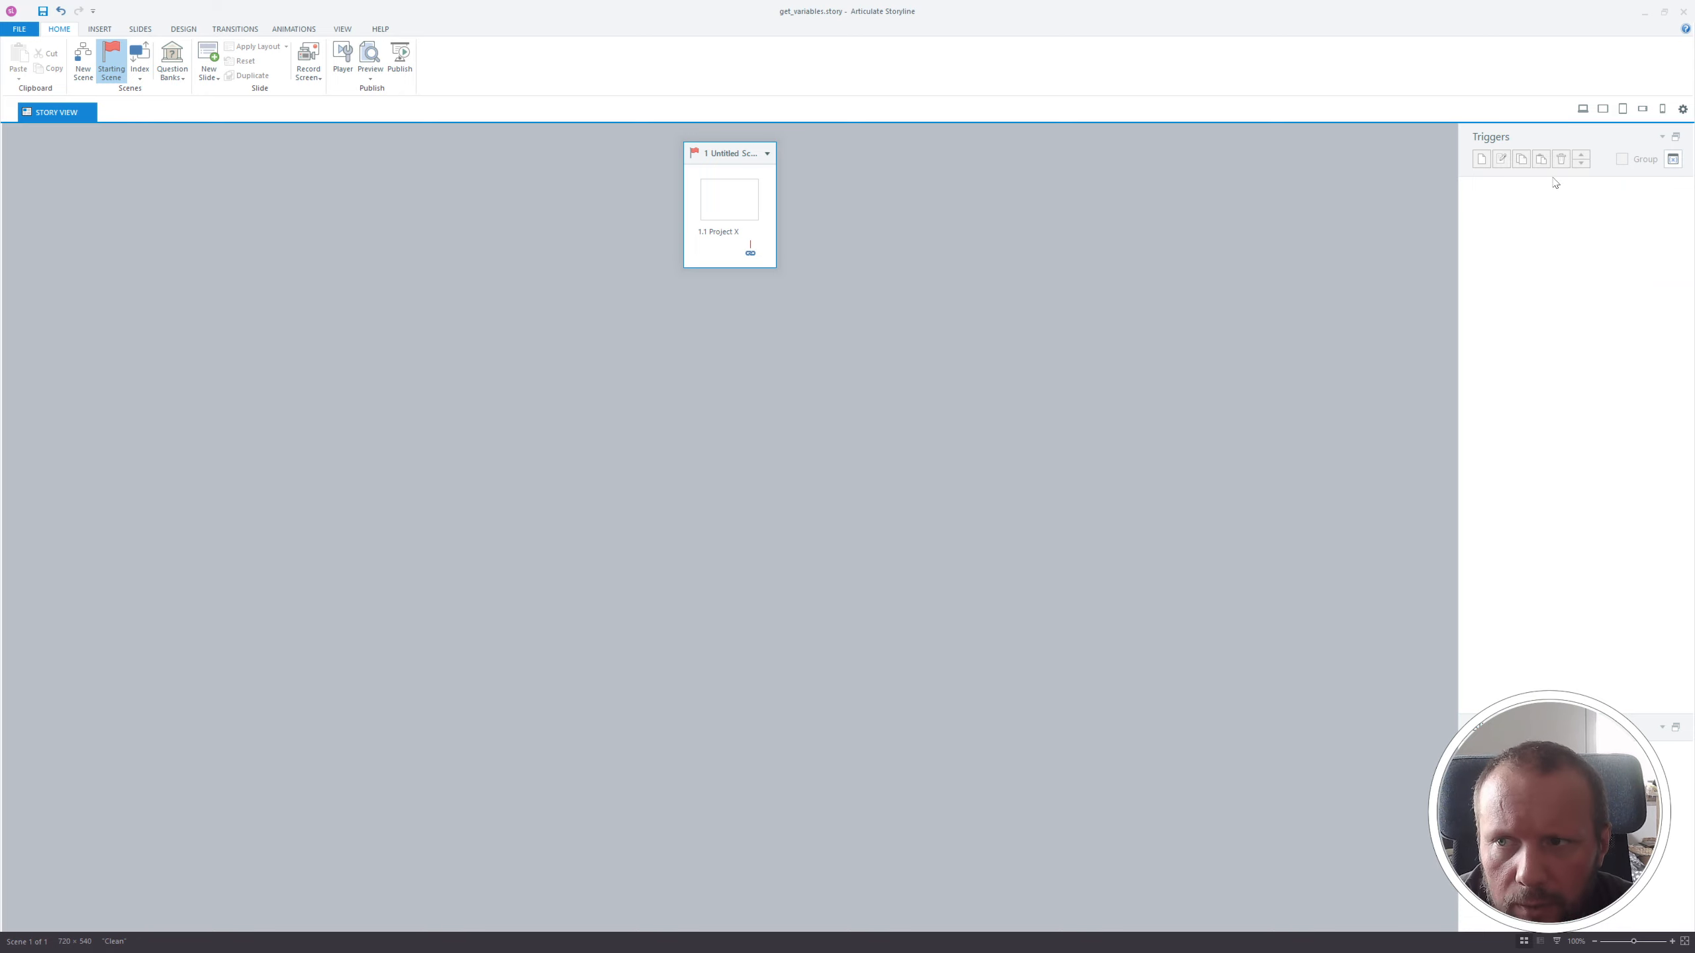
pyautogui.click(1681, 14)
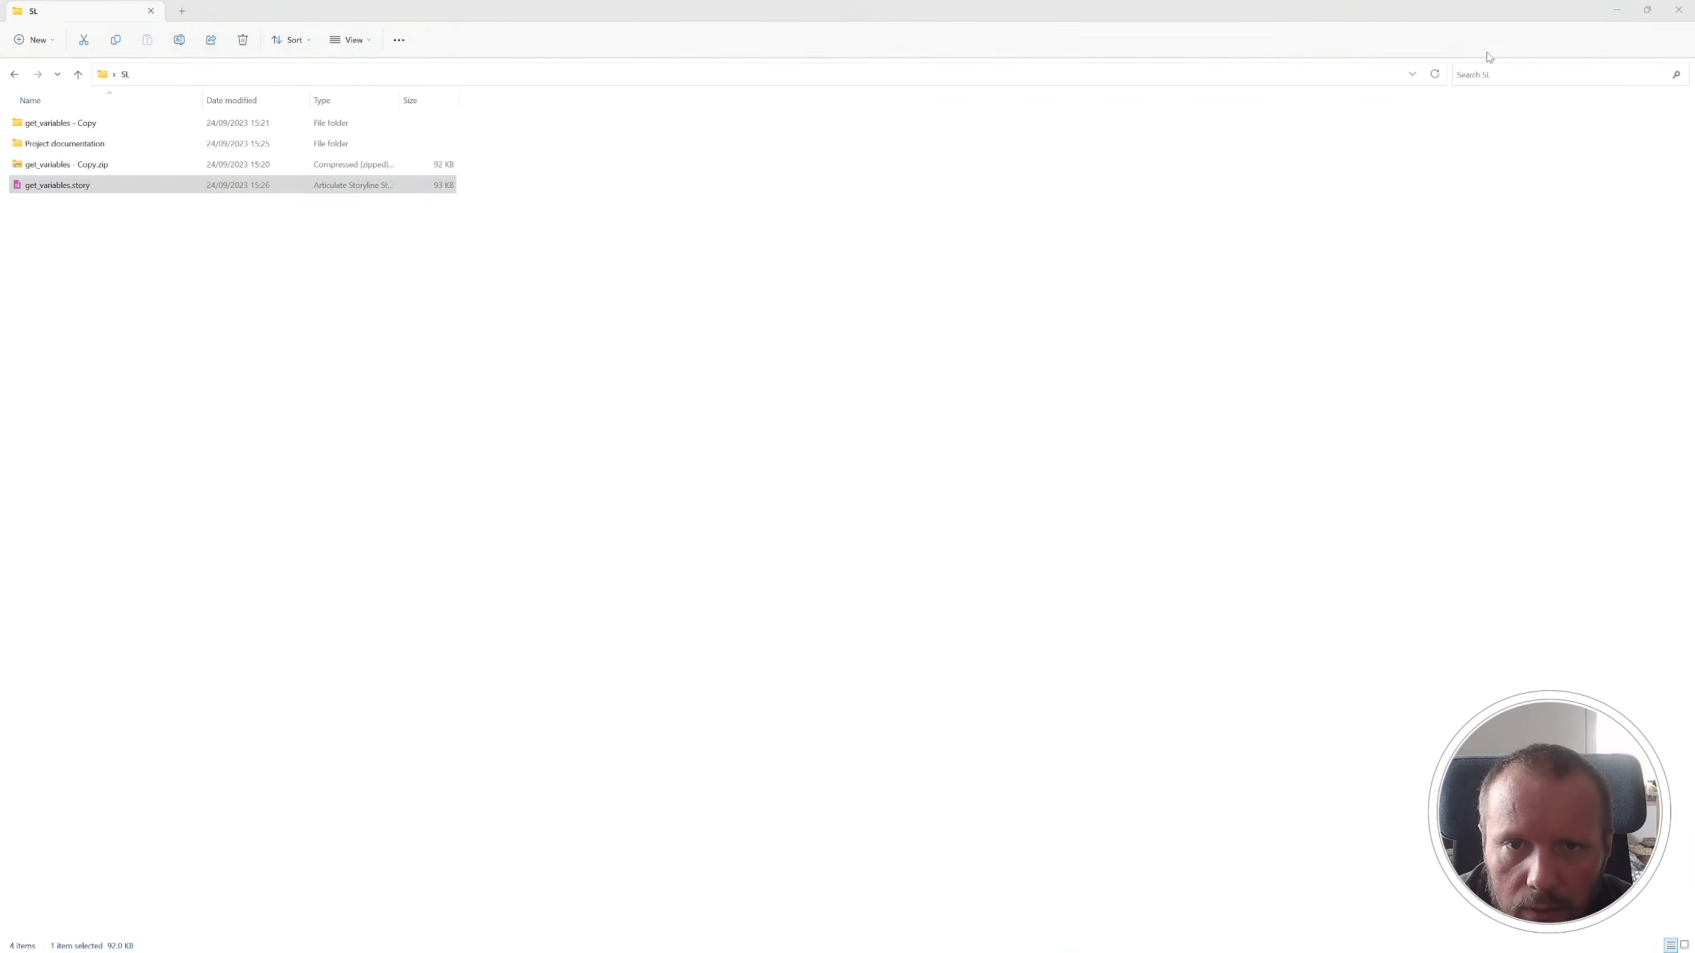
# - Delete the old get_variables - Copy folder and get_variables - Copy.zip archive from the SL folder
pyautogui.click(88, 314)
pyautogui.click(110, 167)
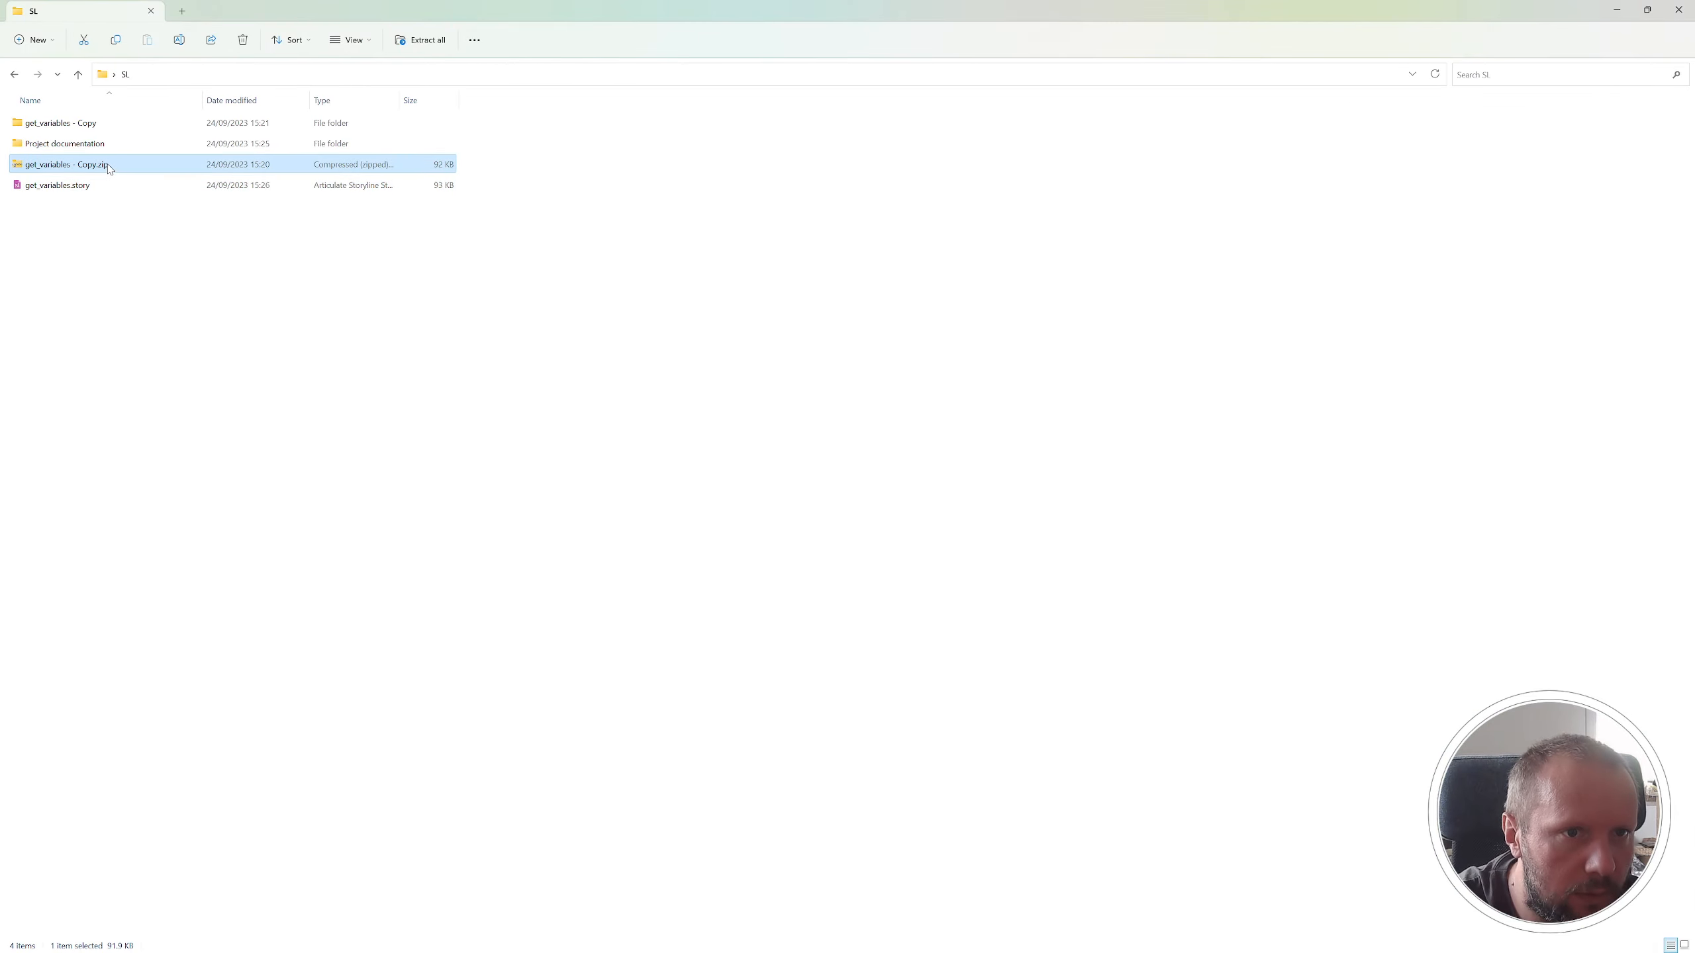
pyautogui.keyDown('ctrl'); pyautogui.click(76, 127); pyautogui.keyUp('ctrl')
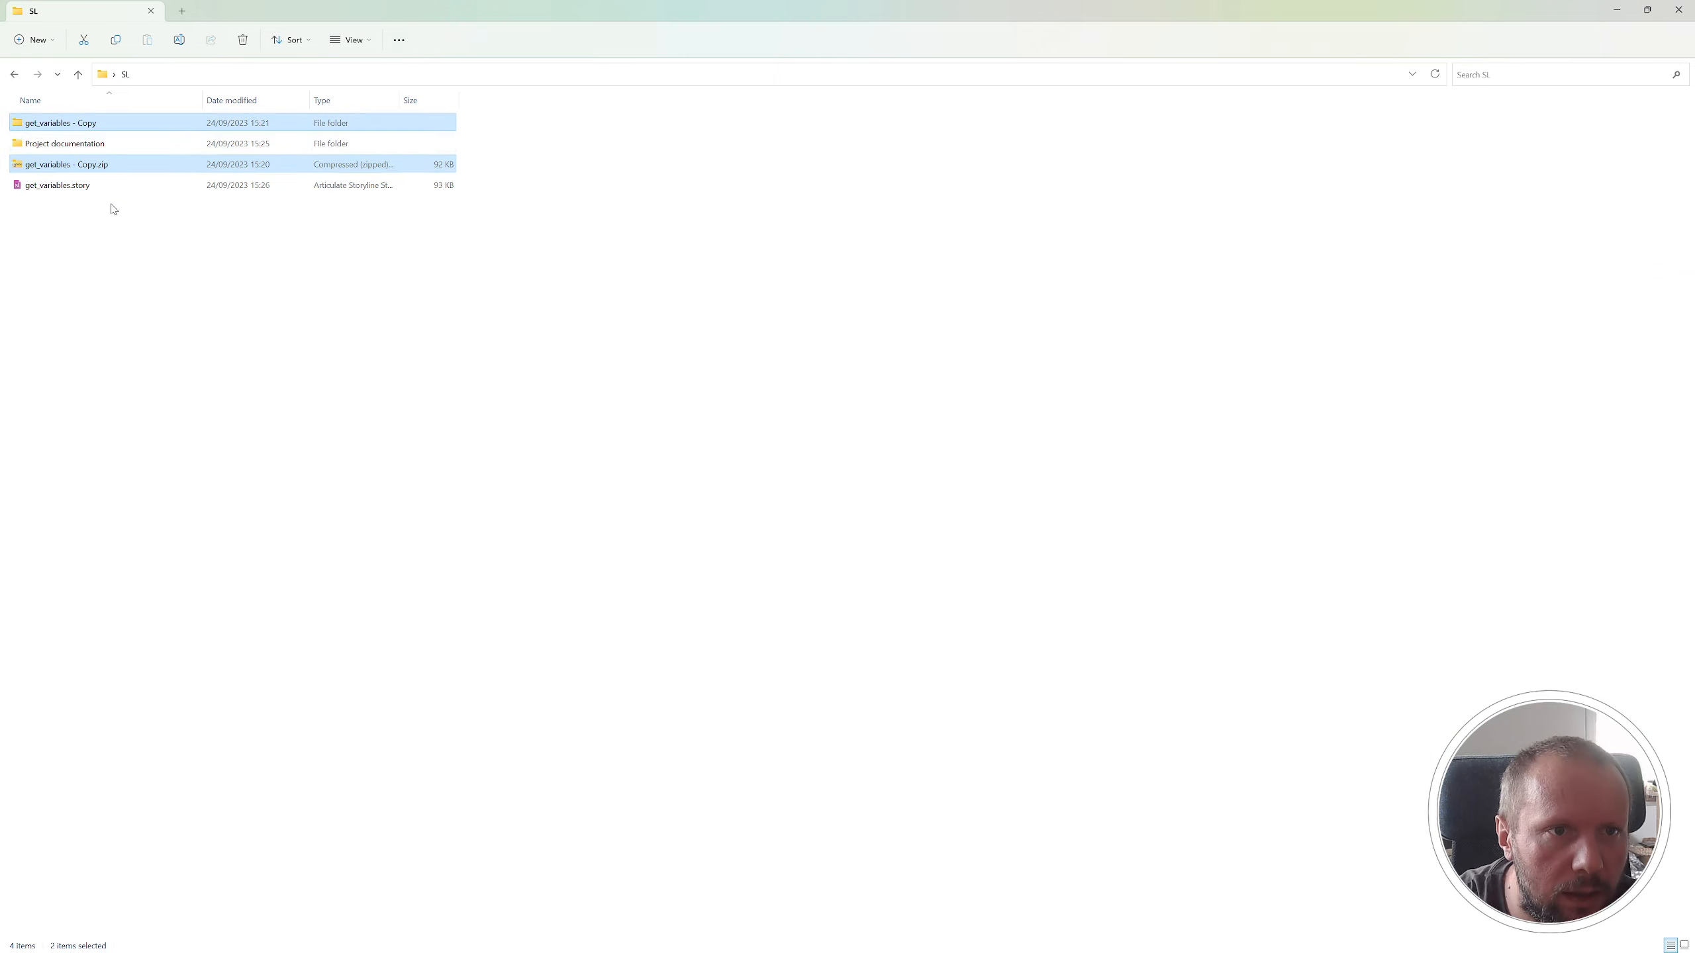
pyautogui.press('Delete')
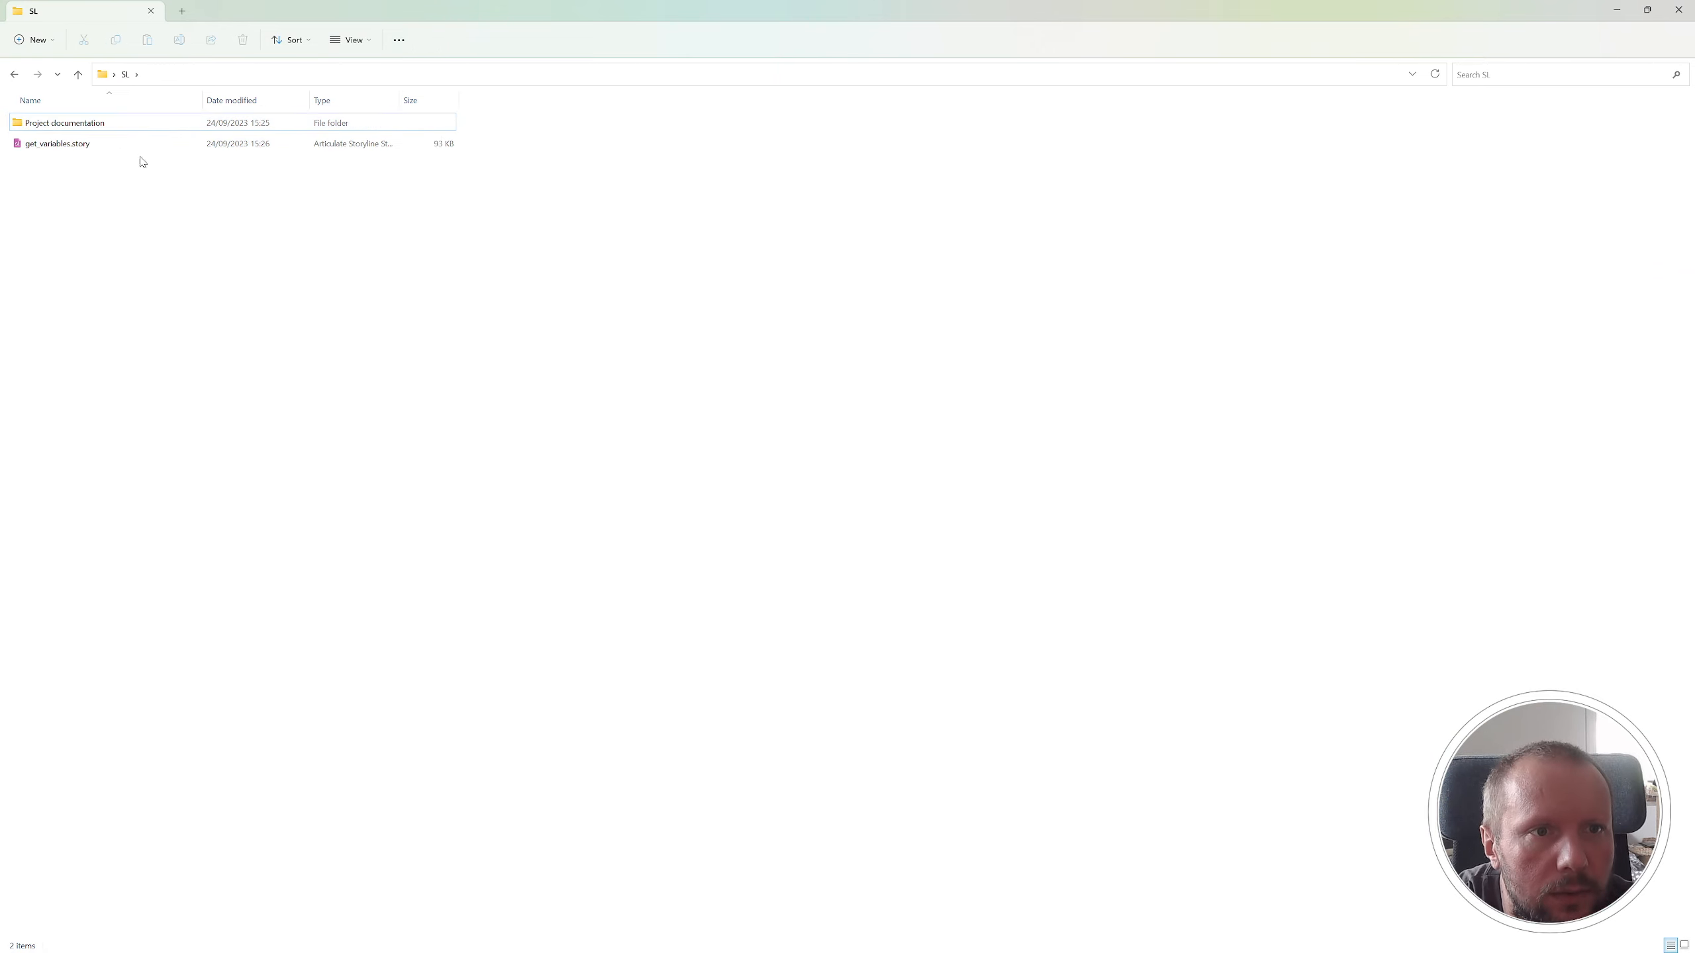
# - Duplicate get_variables.story in the SL folder and rename the duplicate get_variables - Copy.zip, accepting the extension change
pyautogui.click(73, 143)
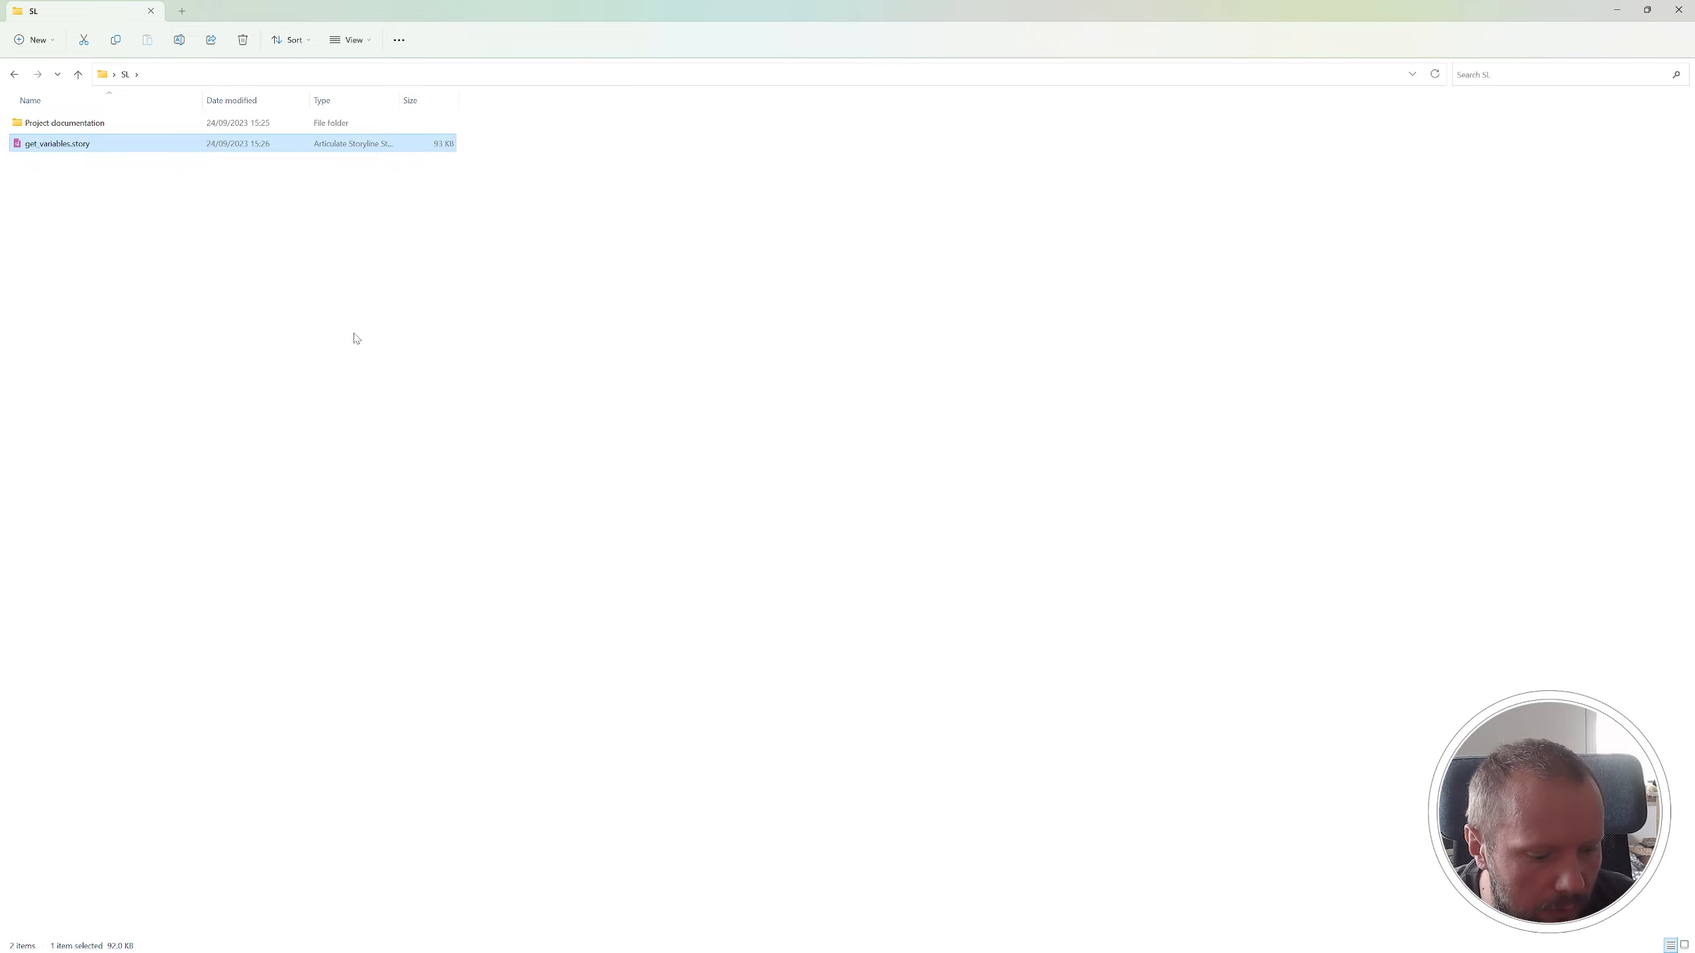
pyautogui.hotkey('ctrl', 'c')
pyautogui.hotkey('ctrl', 'v')
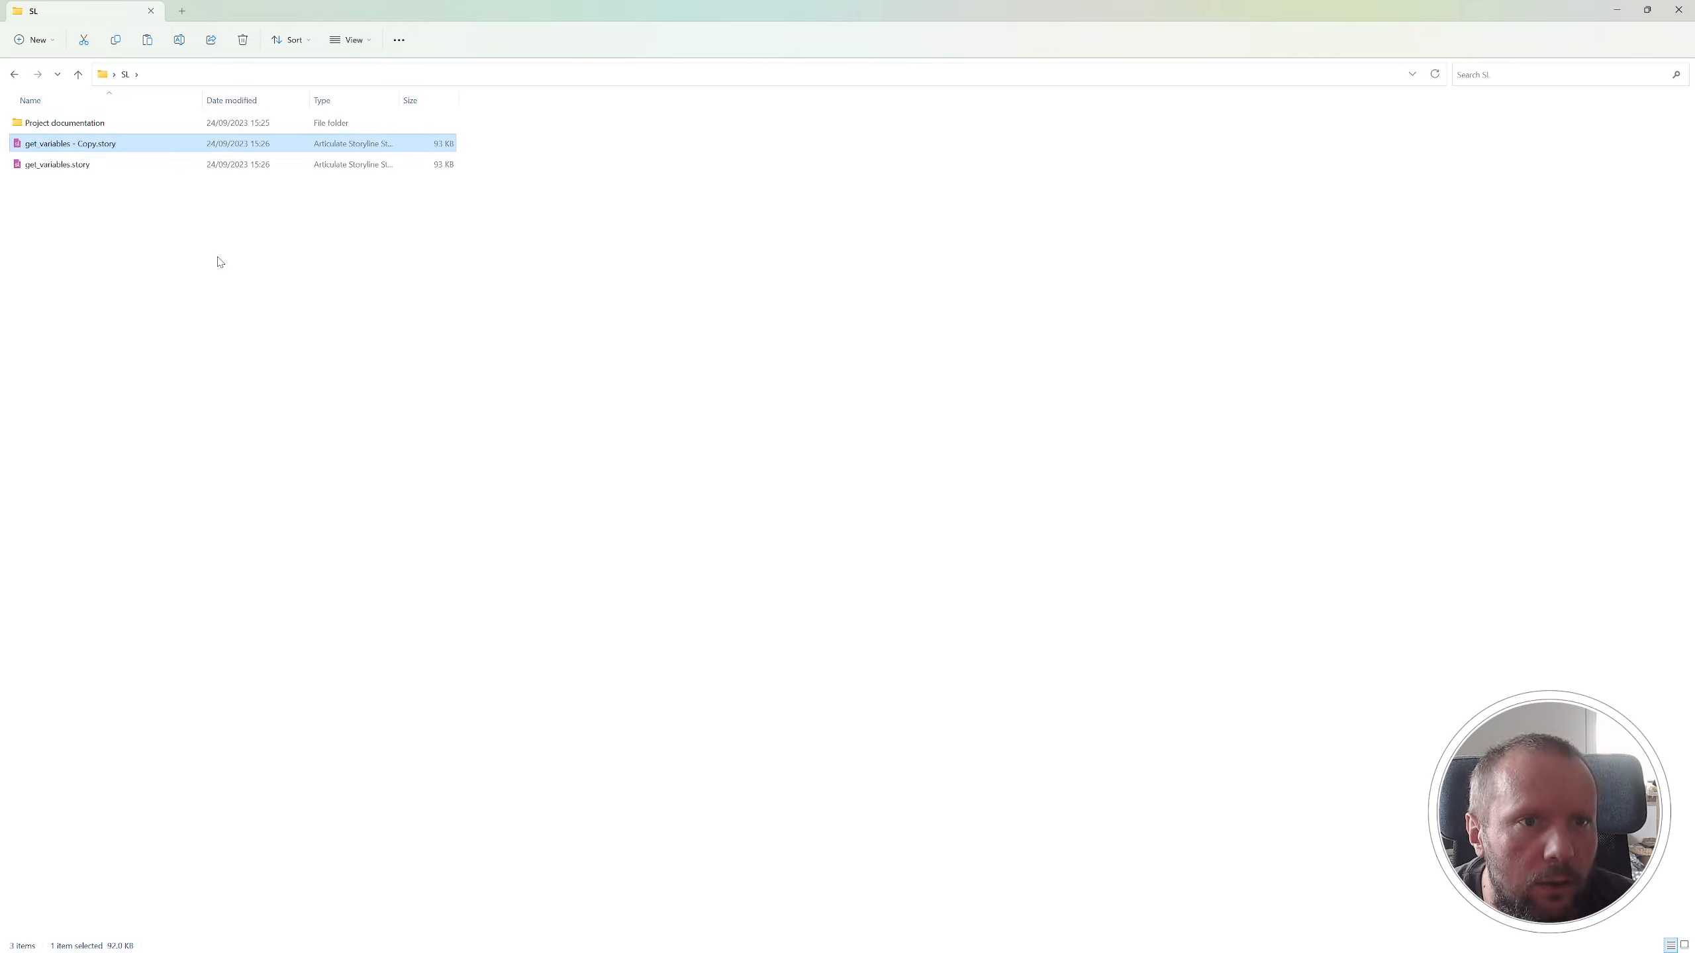
pyautogui.press('F2')
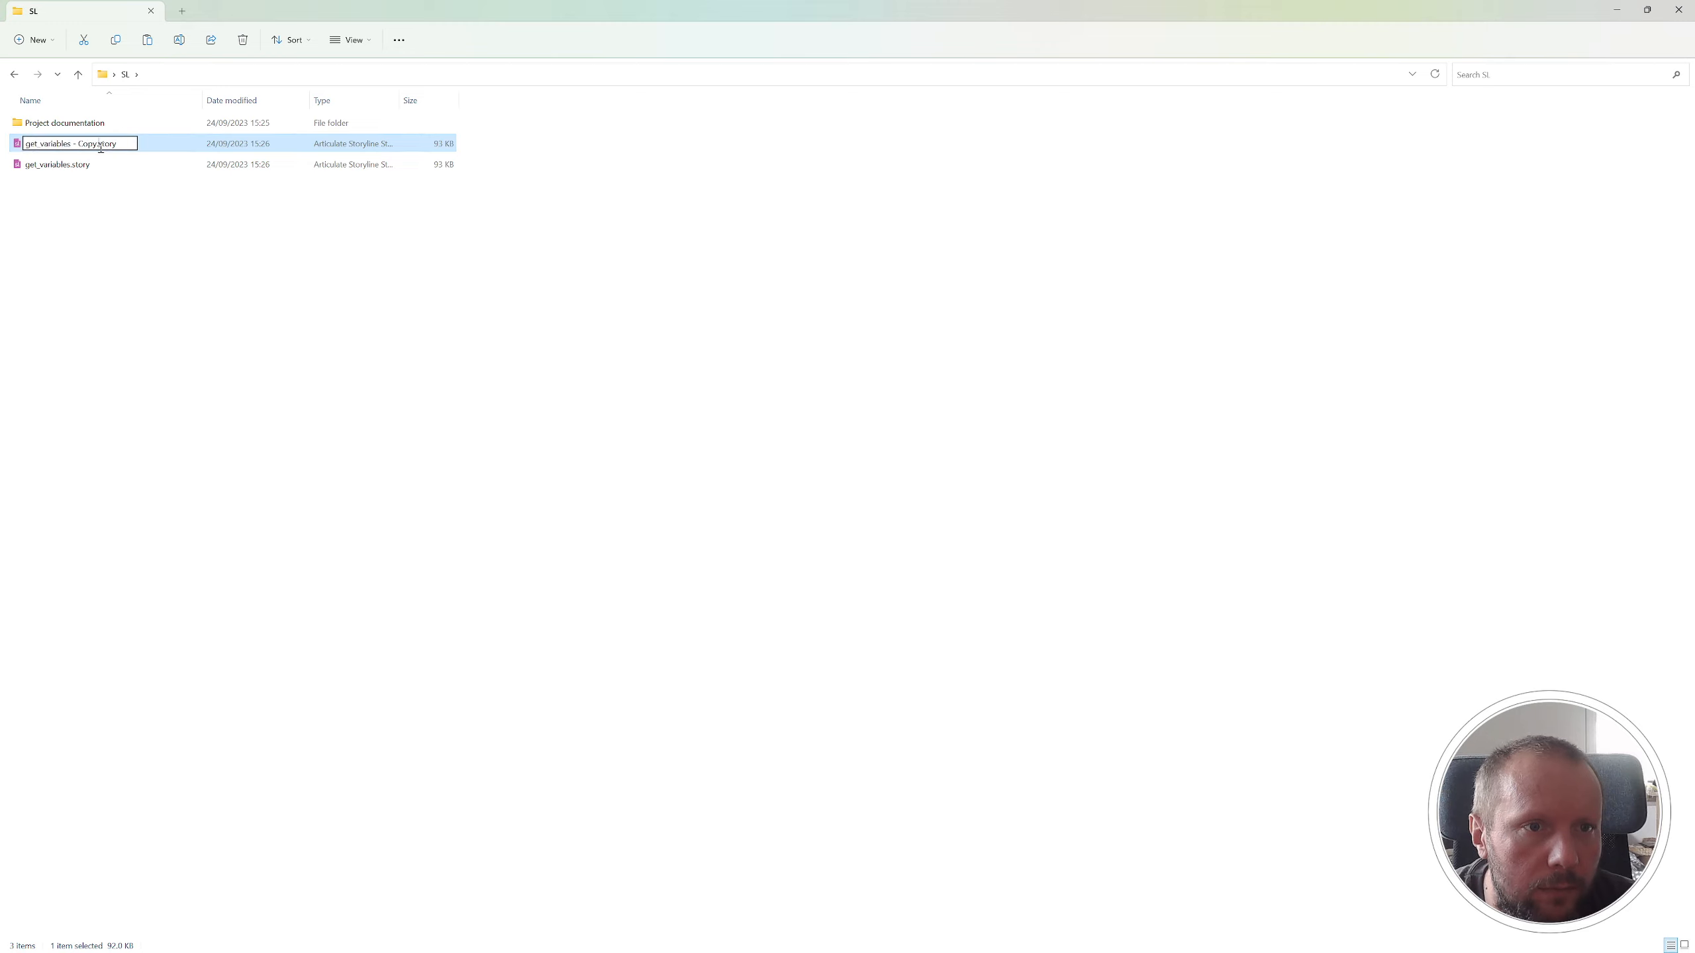
pyautogui.press('F2')
pyautogui.write('zip')
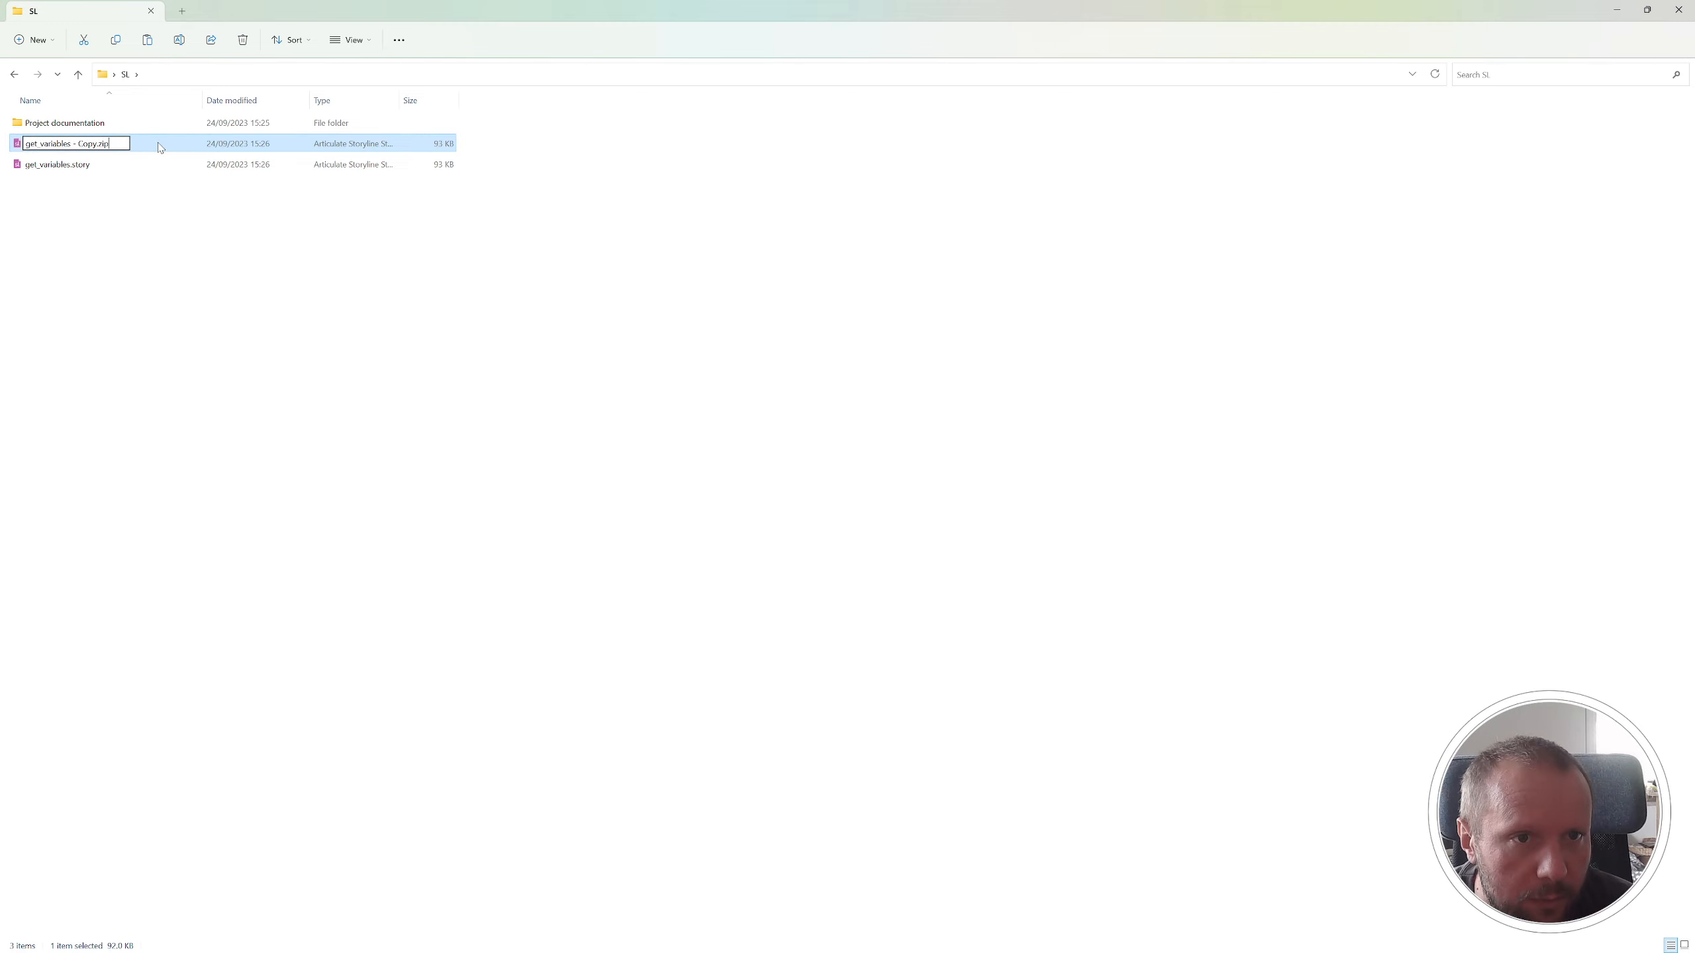
pyautogui.press('Return')
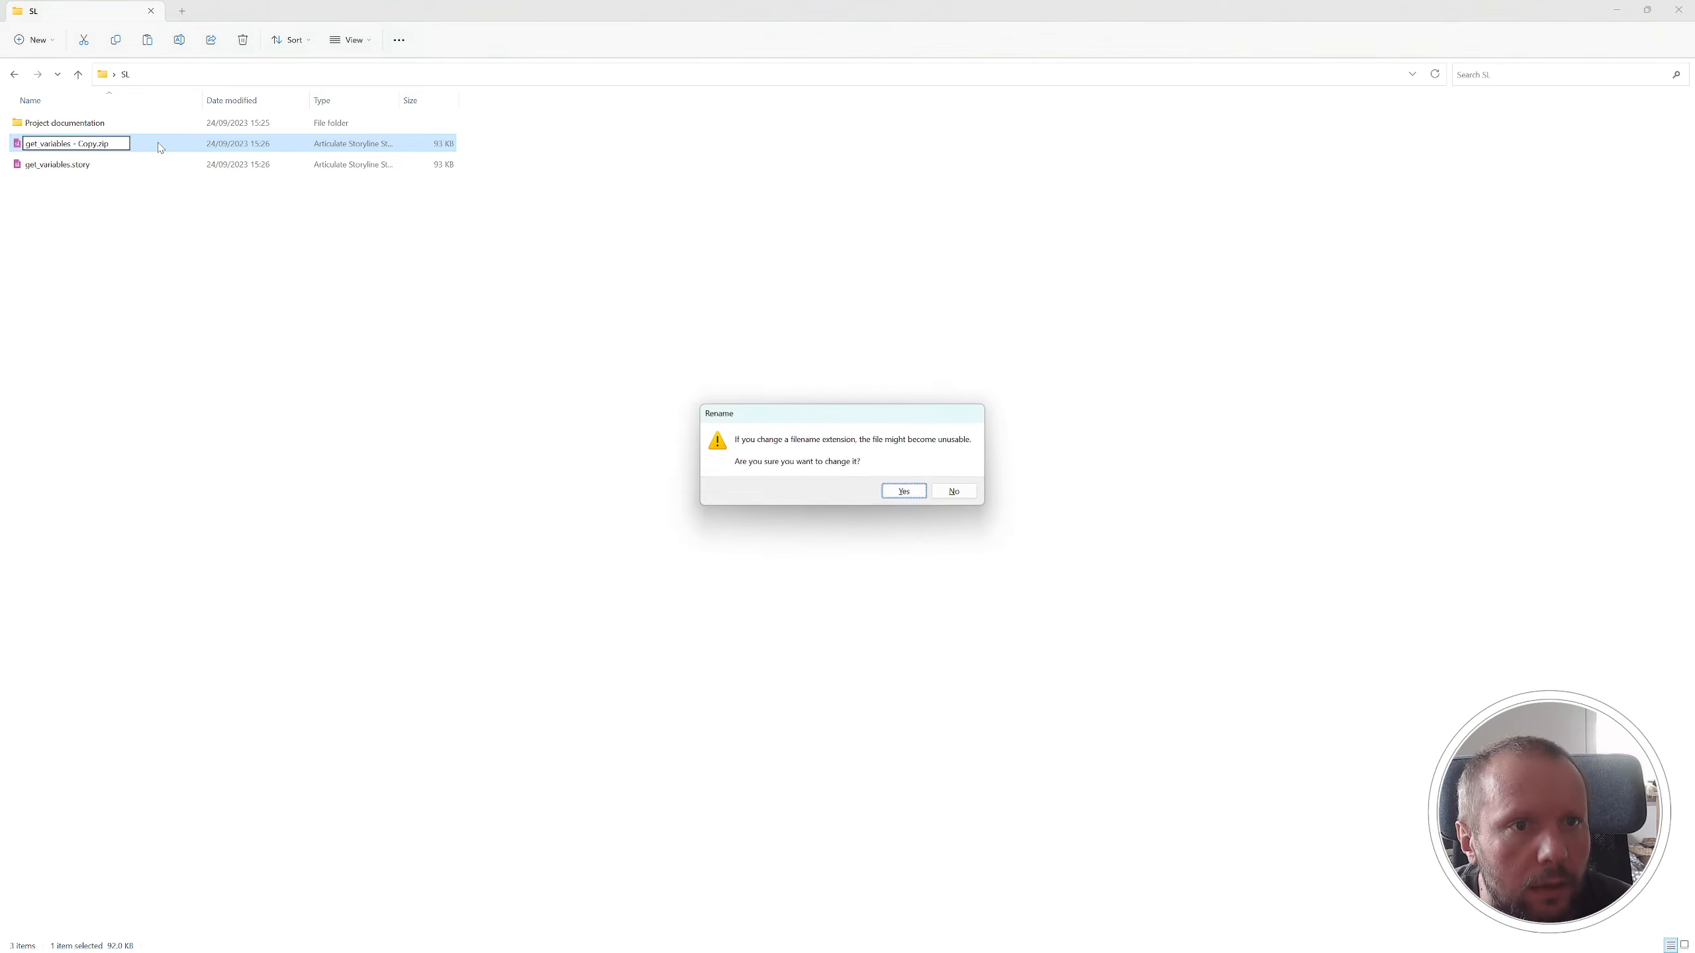
pyautogui.click(902, 492)
# - Extract get_variables - Copy.zip with 7-Zip into its own get_variables - Copy folder
pyautogui.rightClick(110, 149)
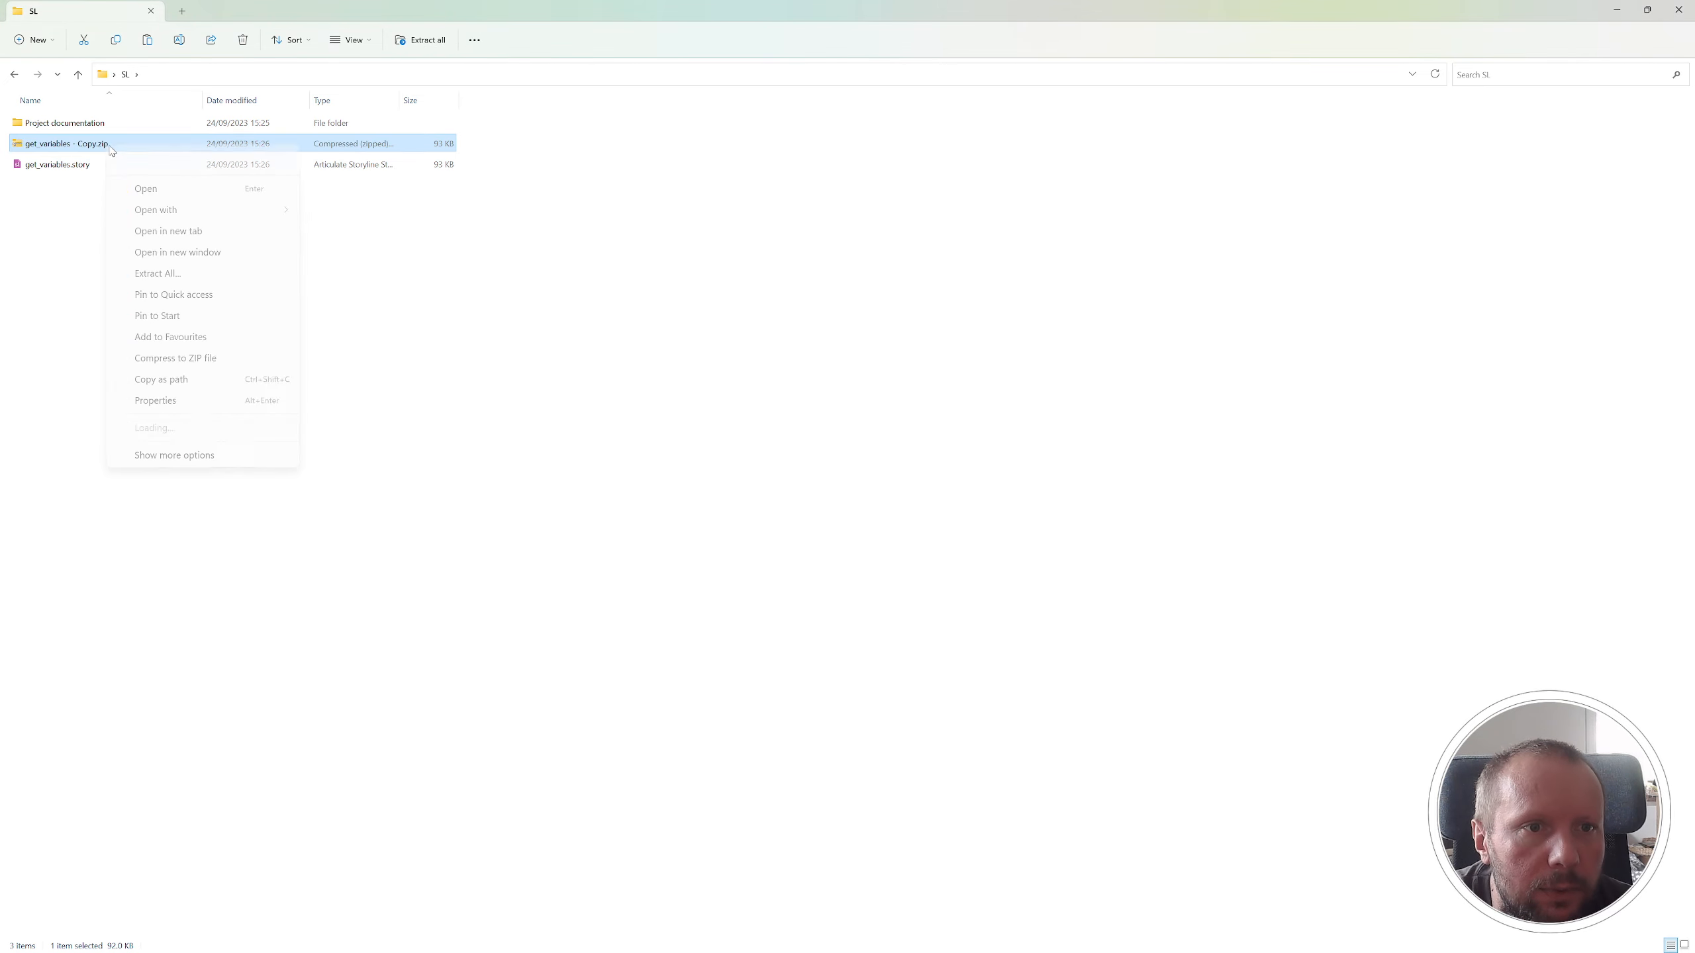
pyautogui.click(190, 456)
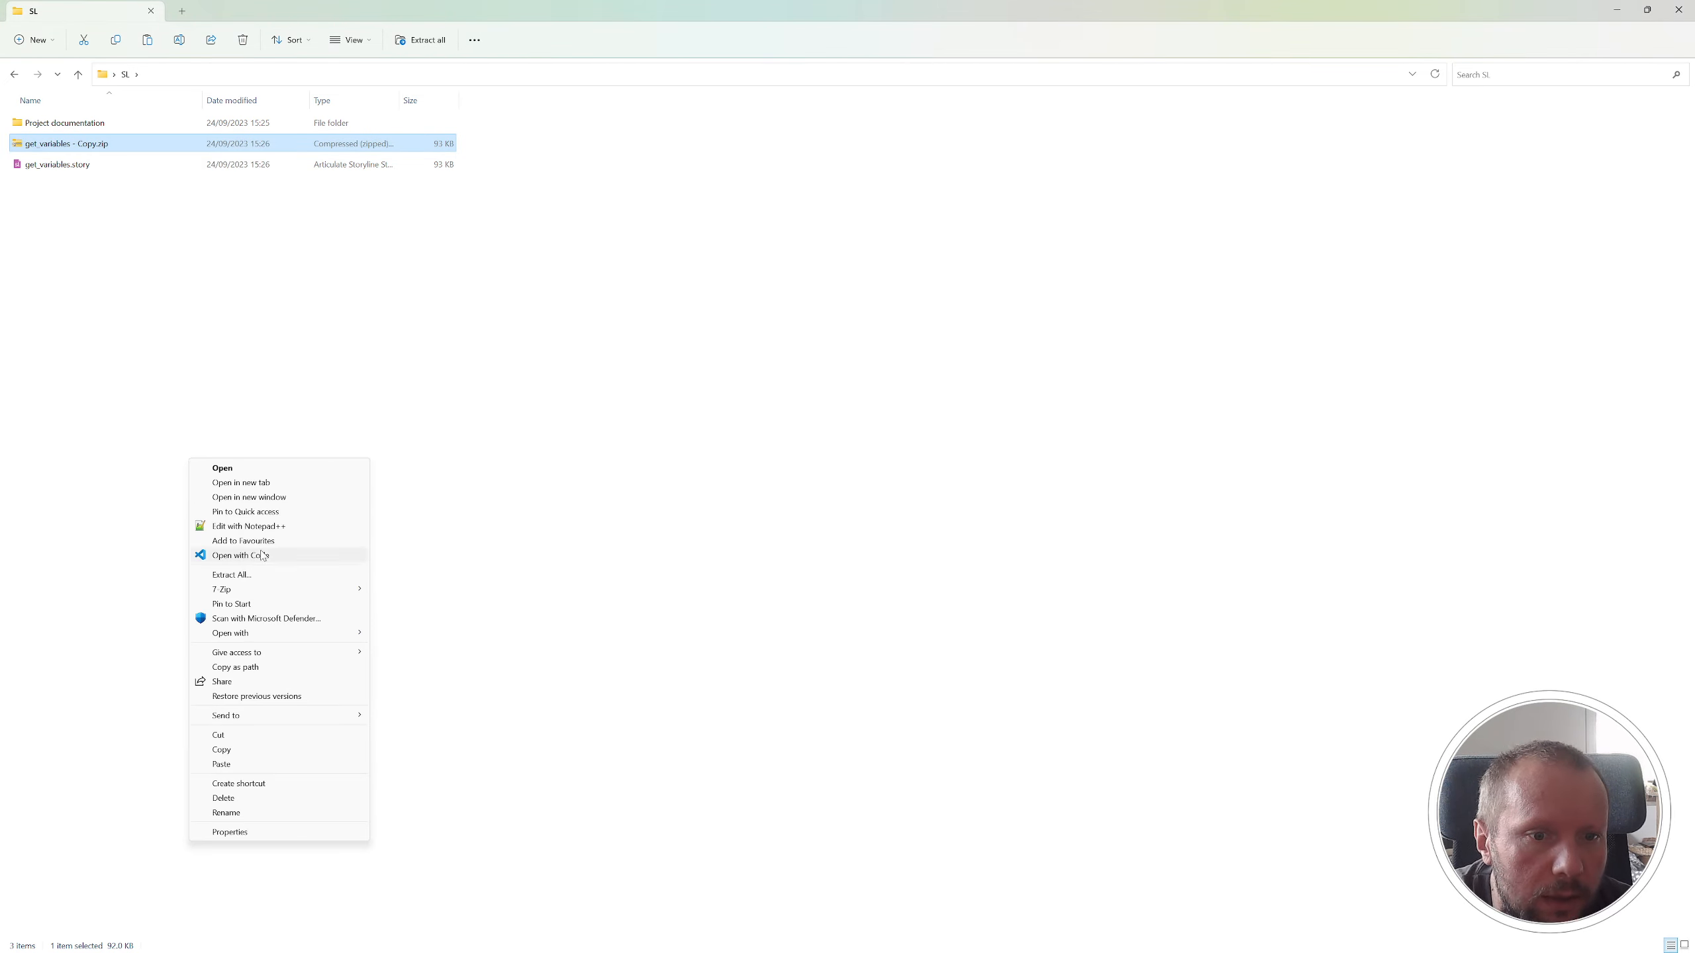
pyautogui.moveTo(301, 589)
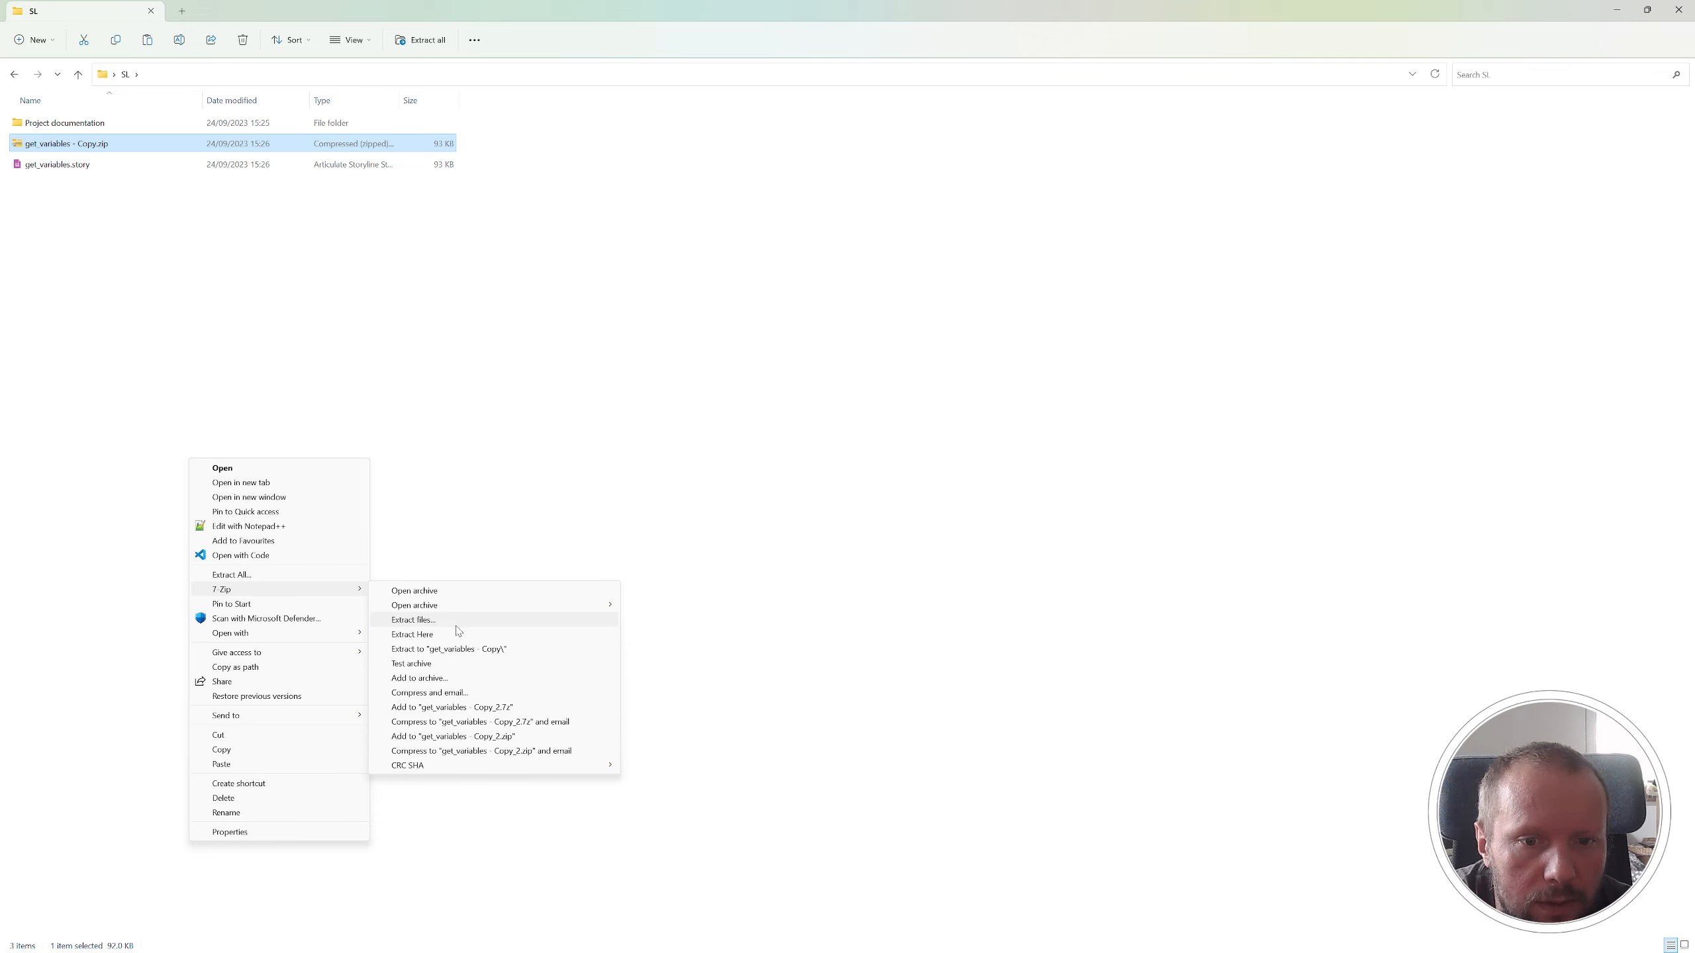
pyautogui.click(469, 650)
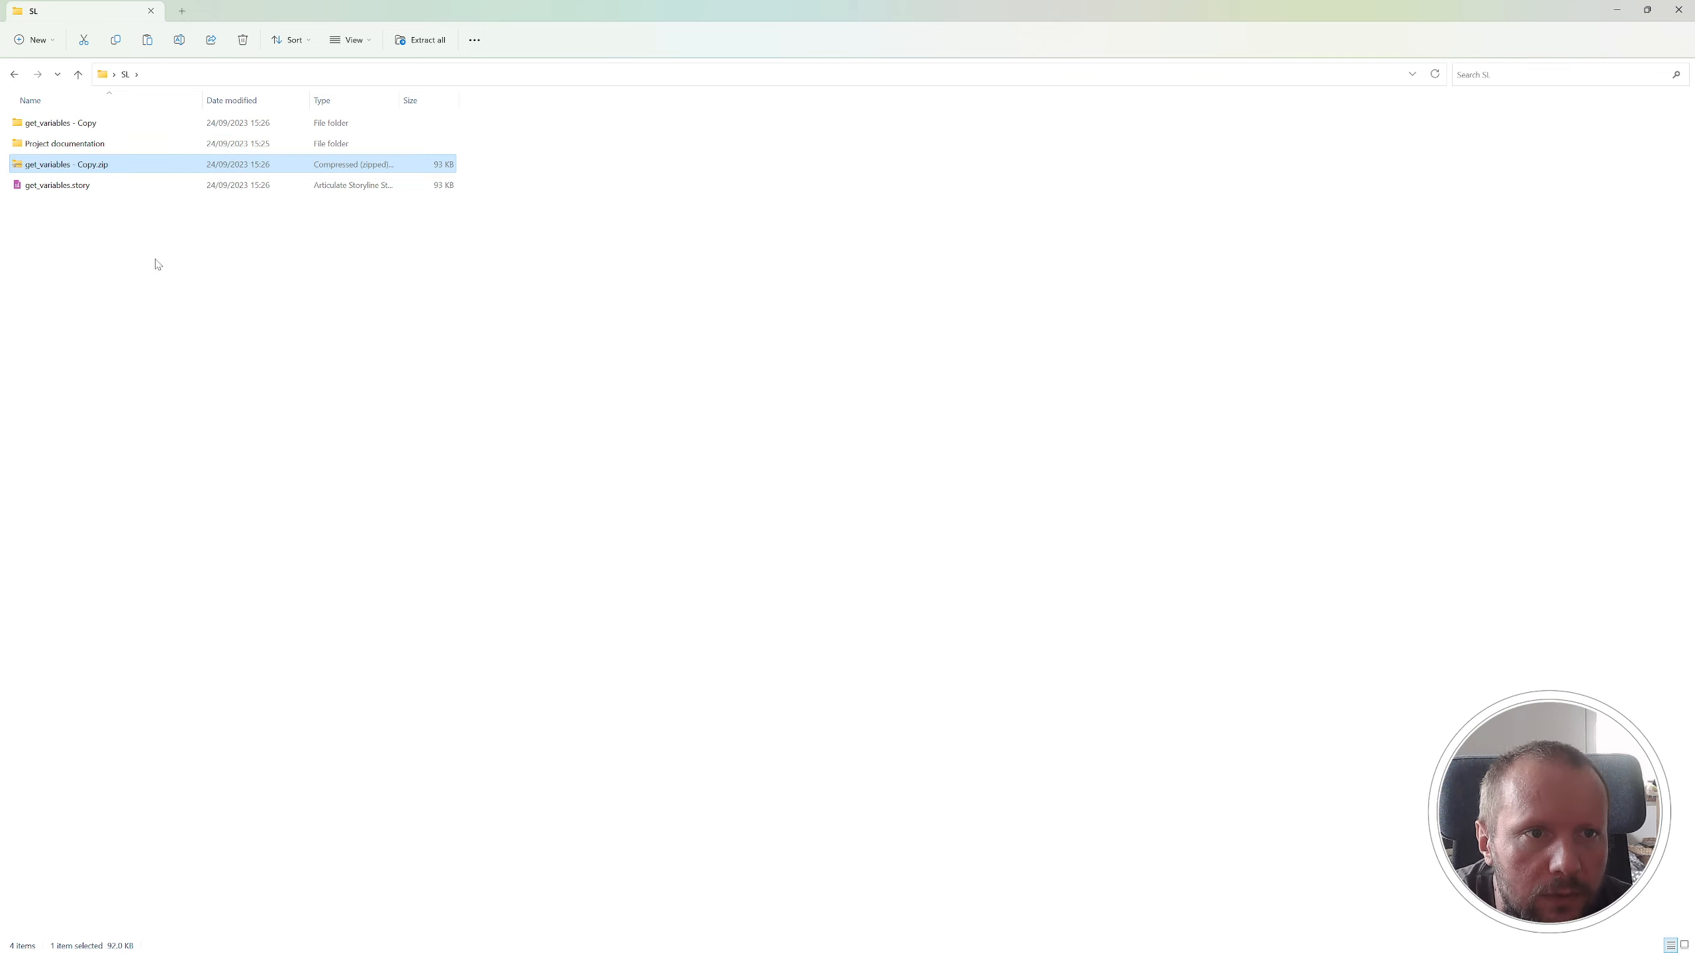
# - Copy story.xml from the story subfolder of the extracted get_variables - Copy folder
pyautogui.doubleClick(85, 125)
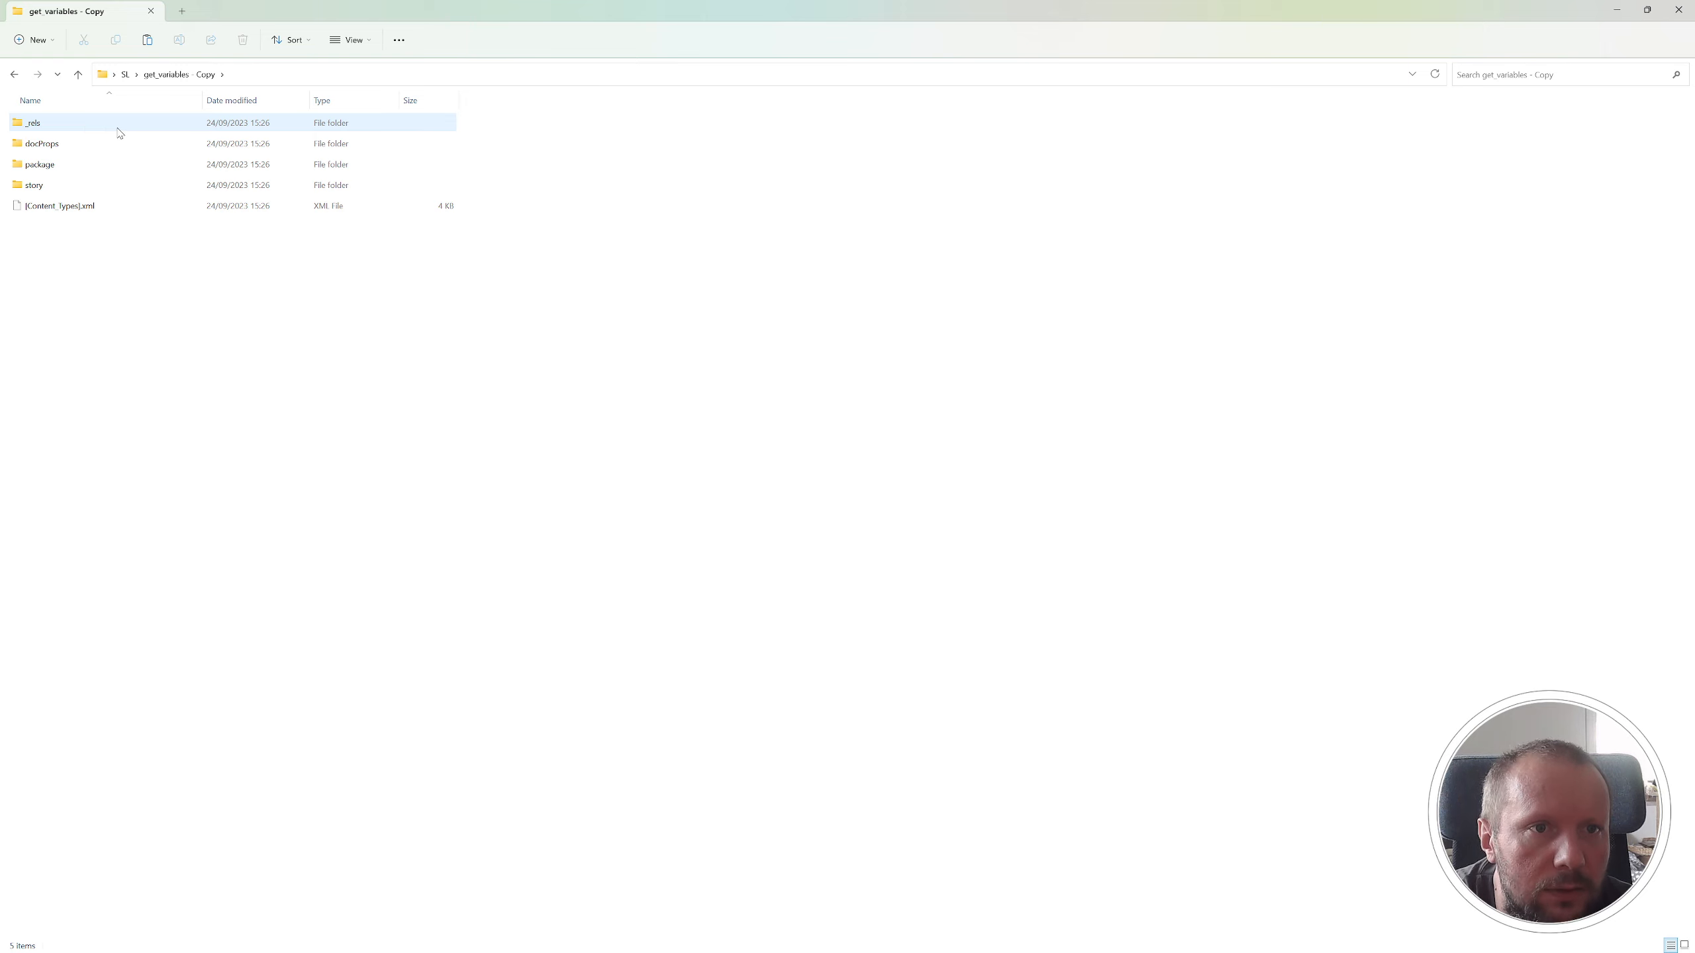
pyautogui.doubleClick(40, 186)
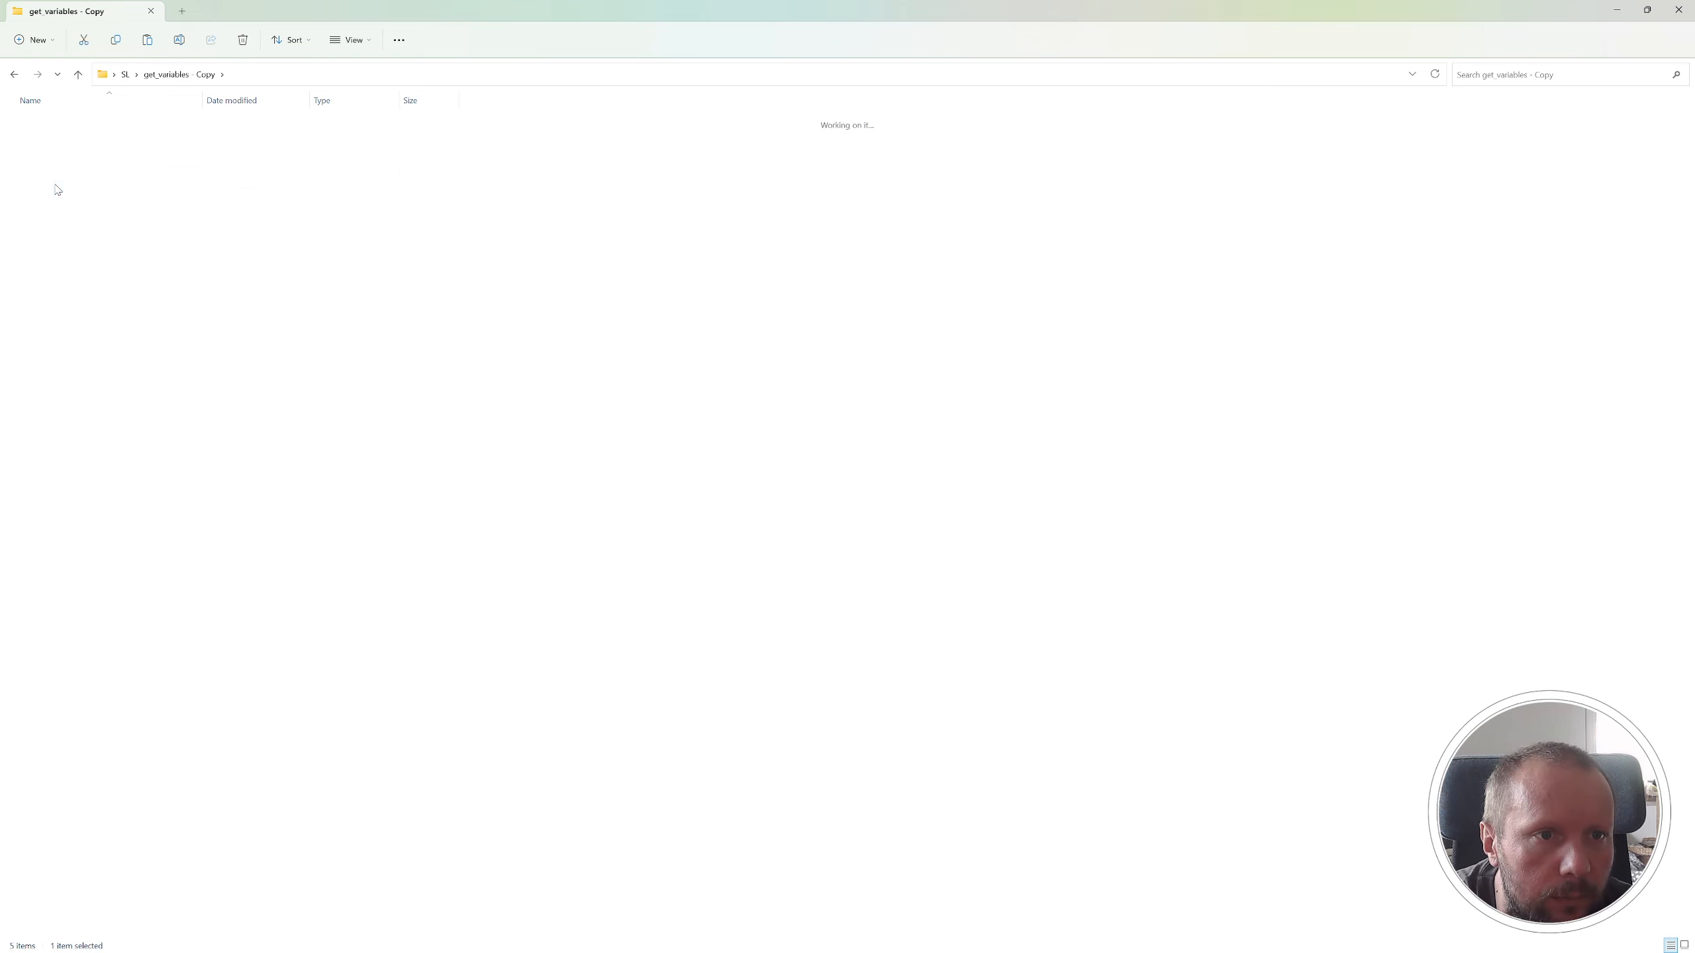
pyautogui.click(41, 295)
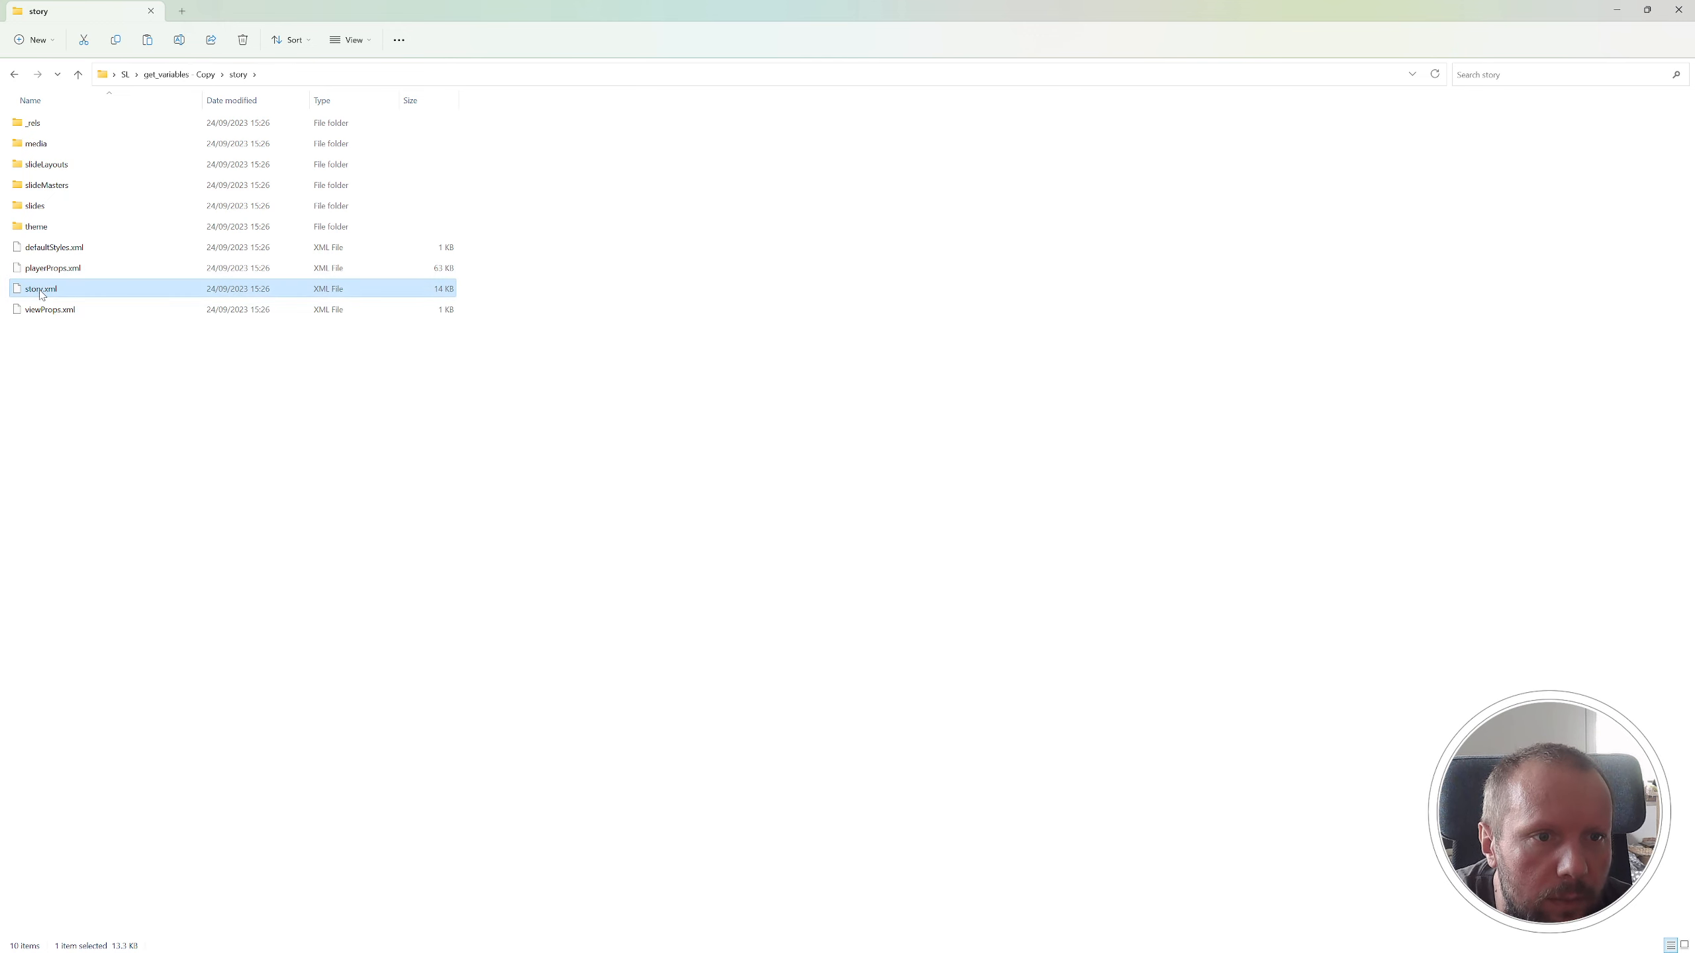
pyautogui.rightClick(40, 292)
pyautogui.click(85, 308)
# - Replace the old story.xml in the data subfolder of SL's Project documentation folder with the copied story.xml
pyautogui.click(125, 74)
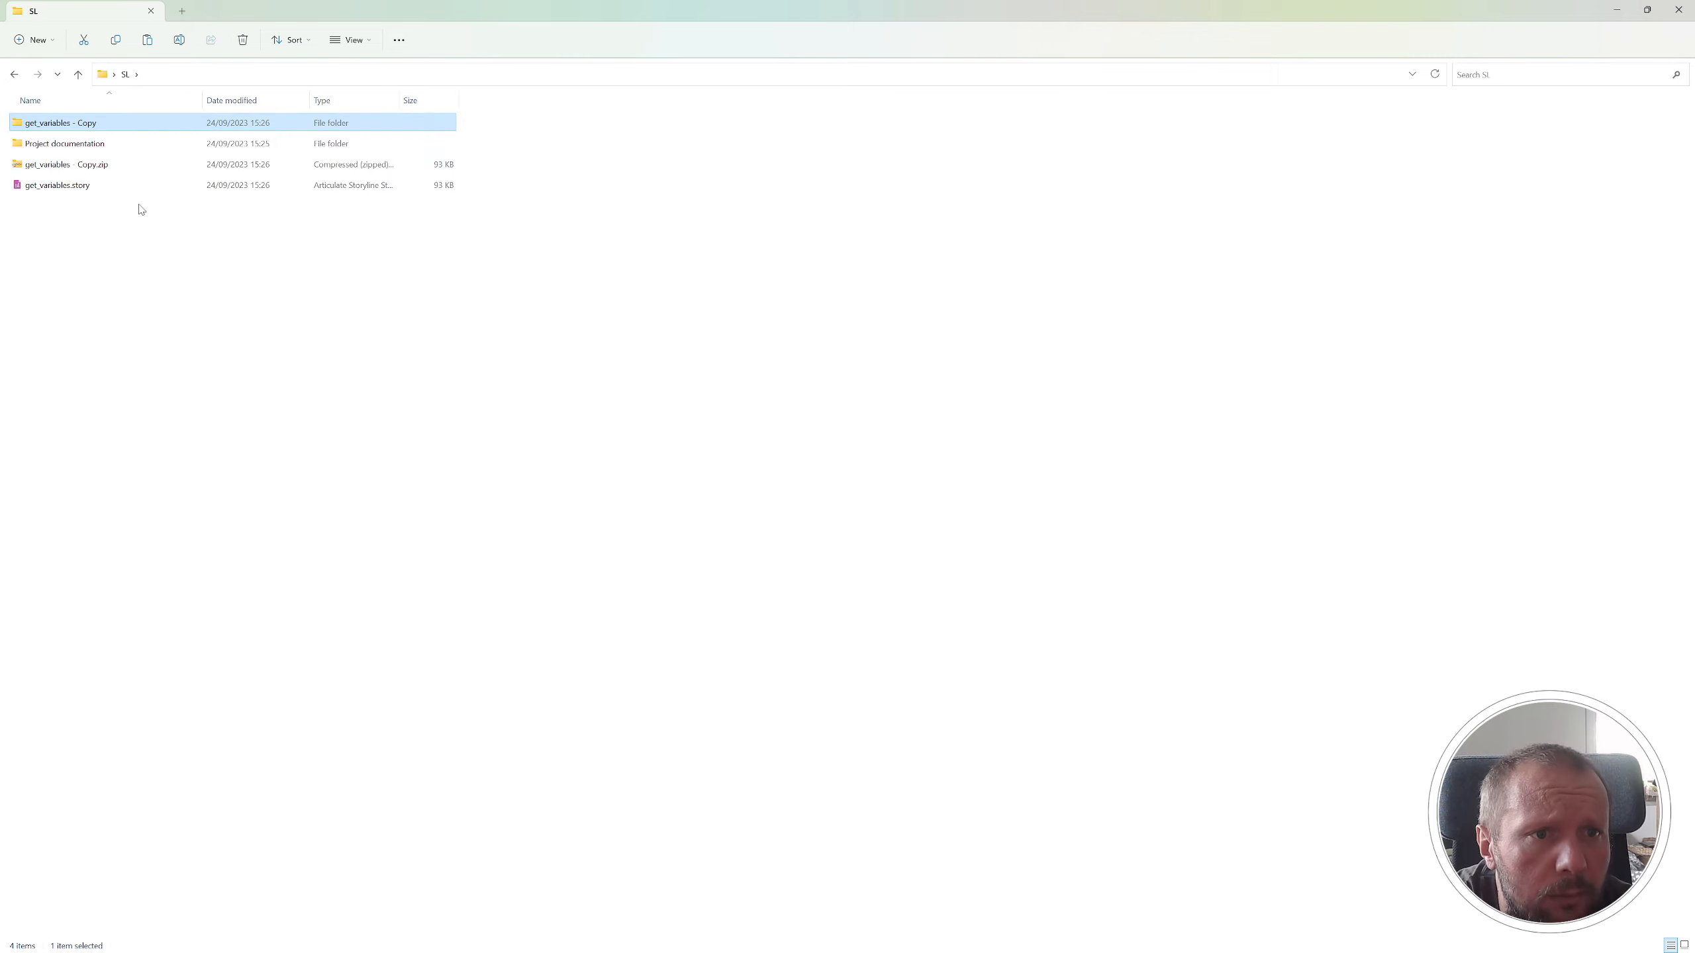
pyautogui.doubleClick(55, 145)
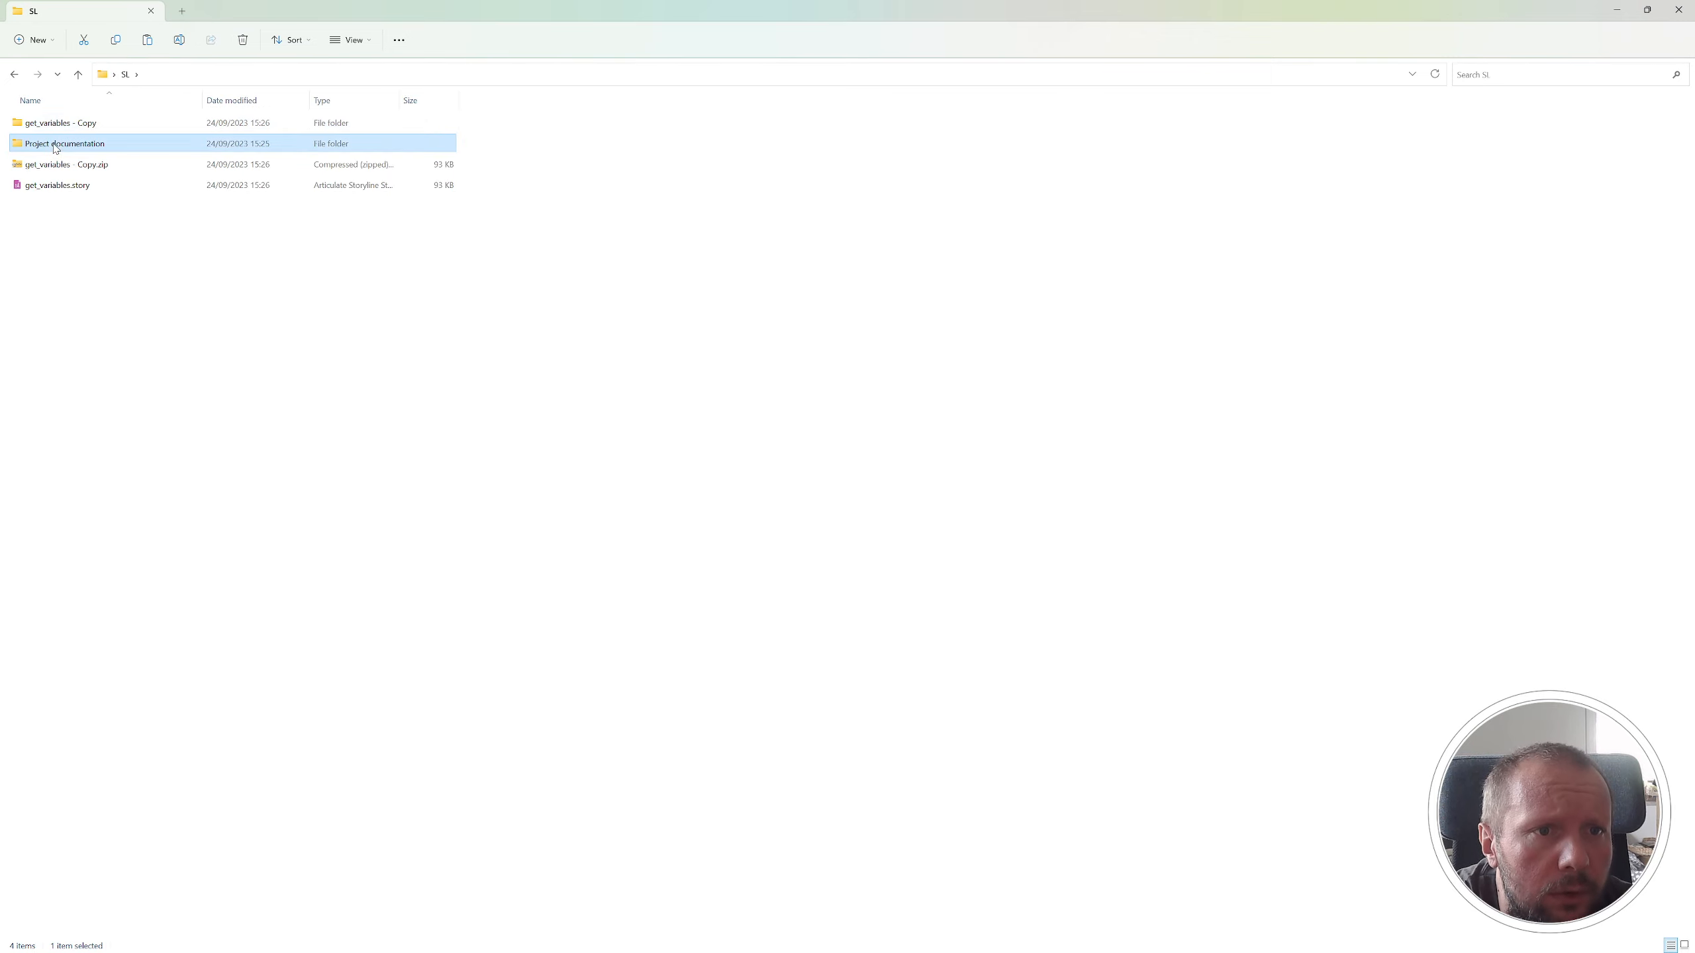
pyautogui.doubleClick(41, 127)
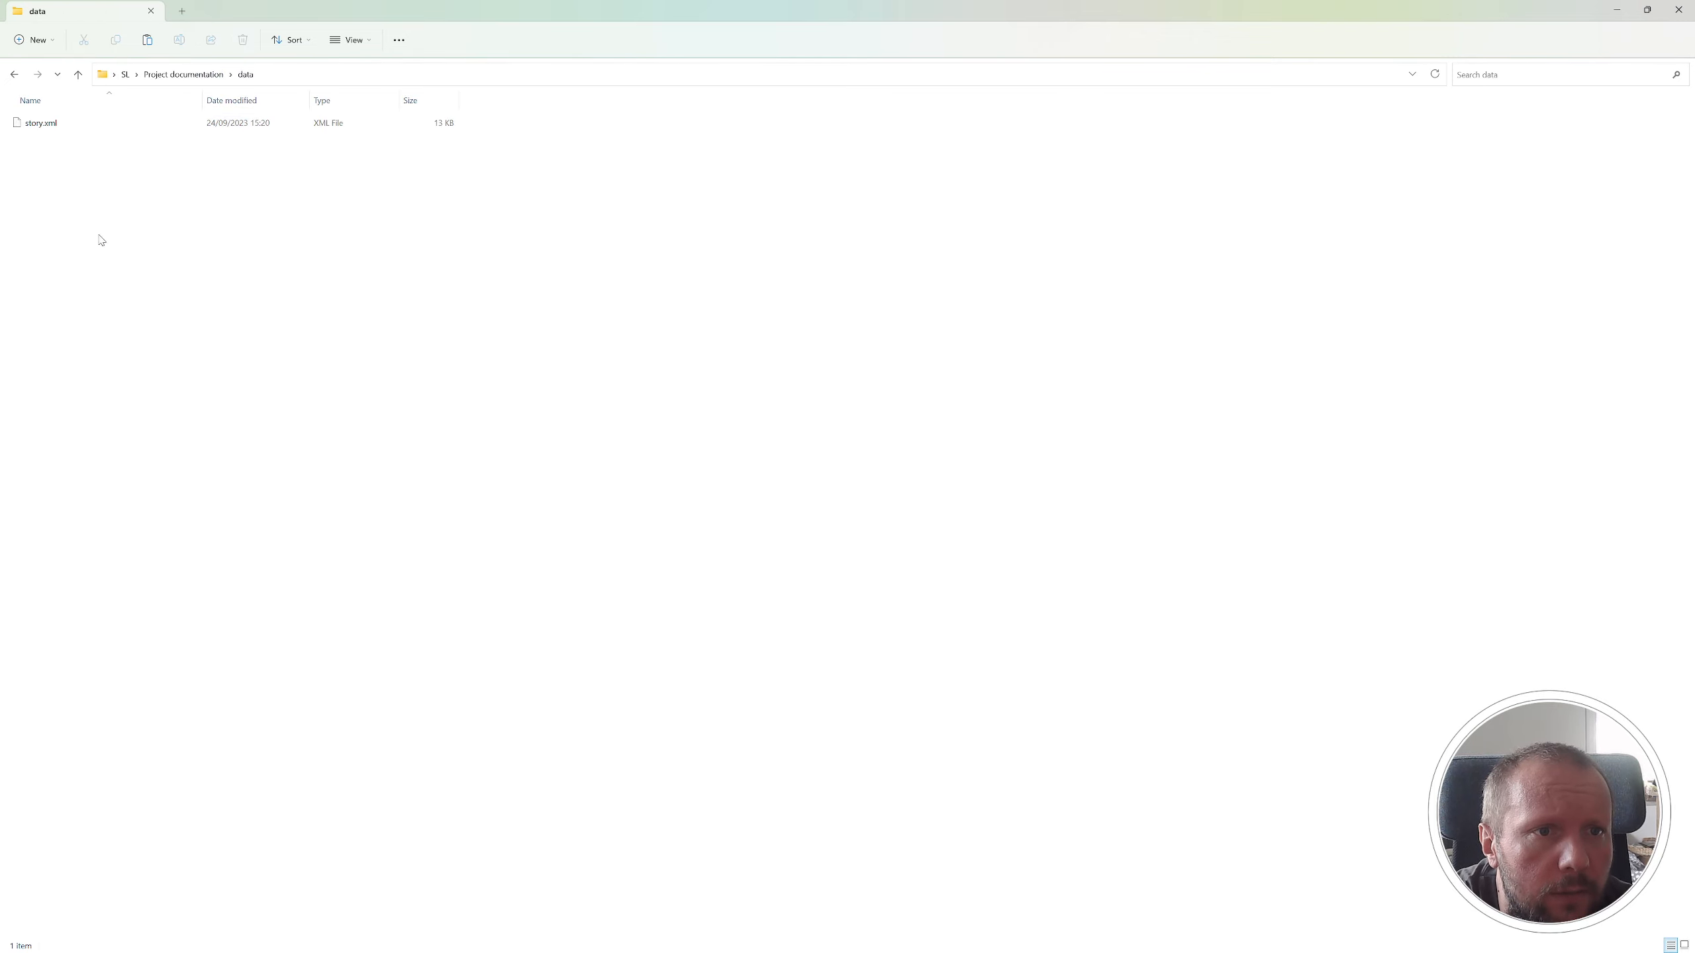
pyautogui.click(41, 127)
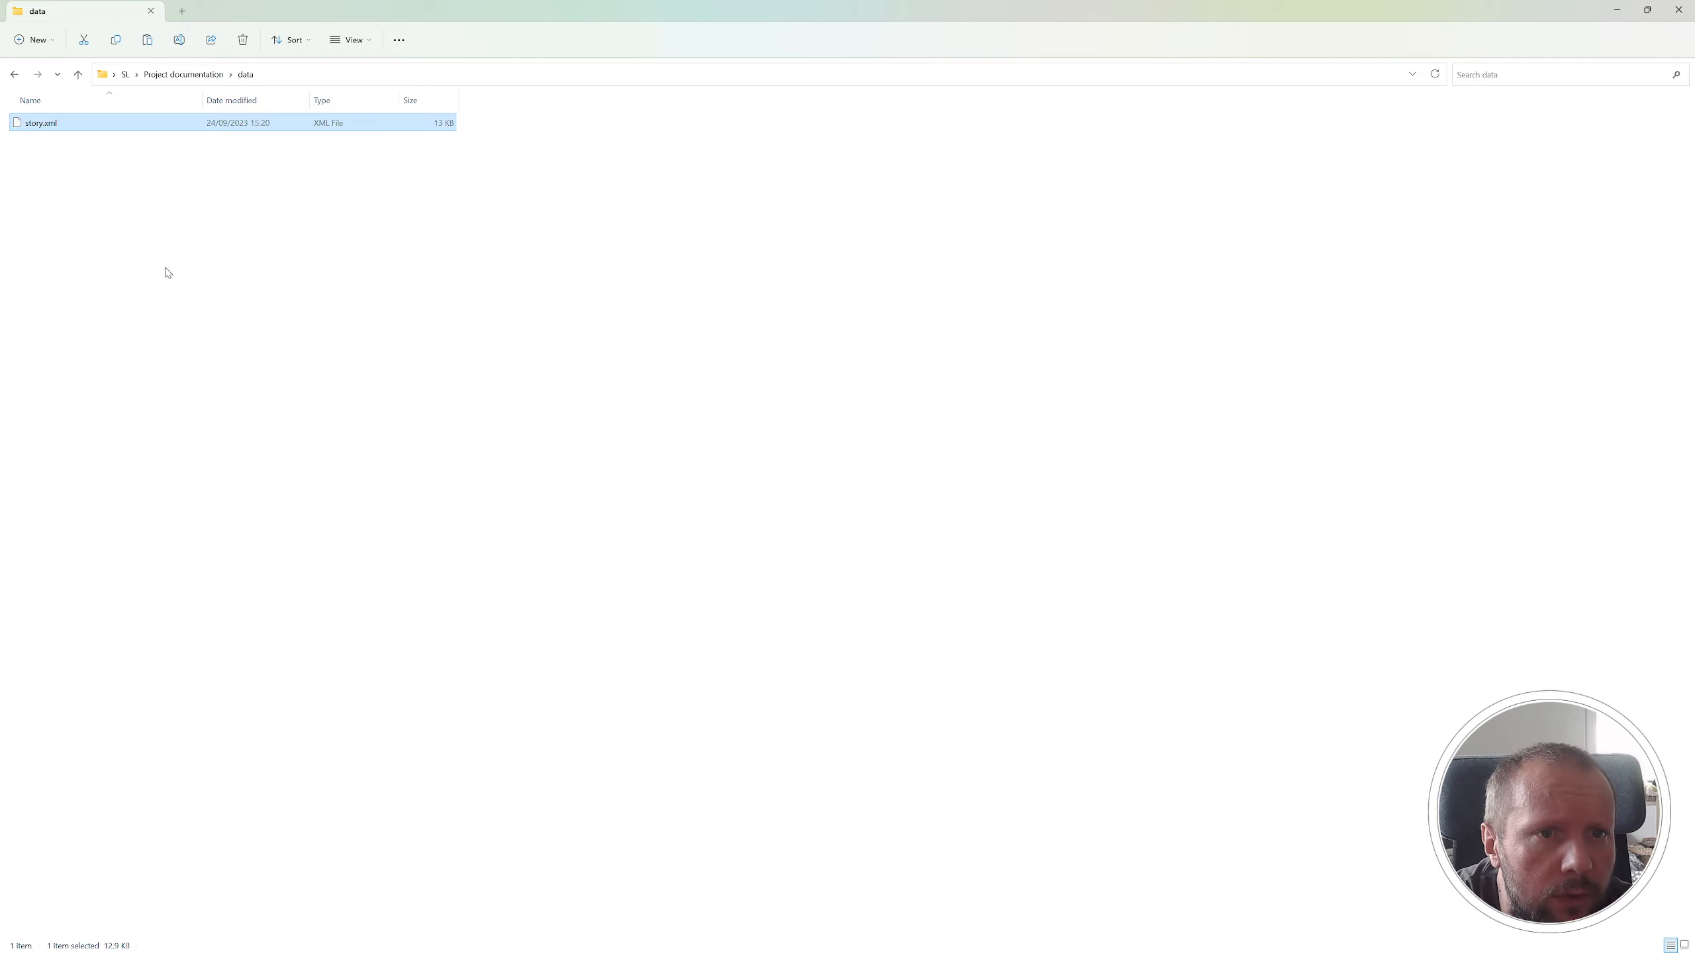
pyautogui.press('Delete')
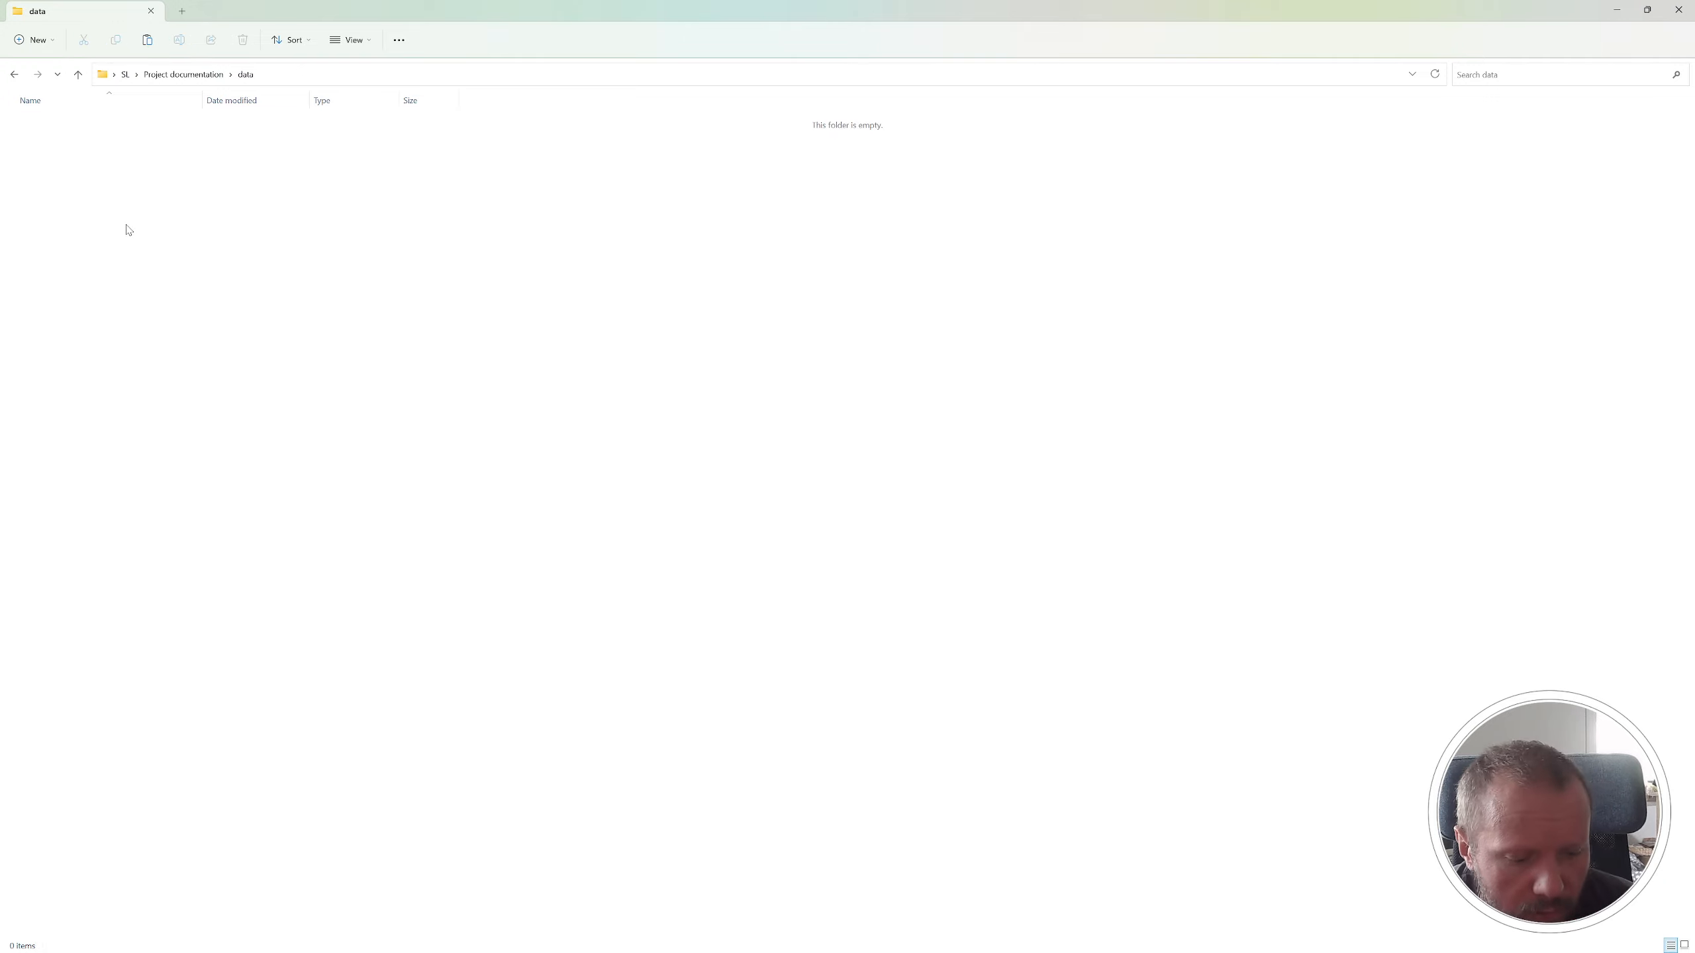
pyautogui.hotkey('ctrl', 'z')
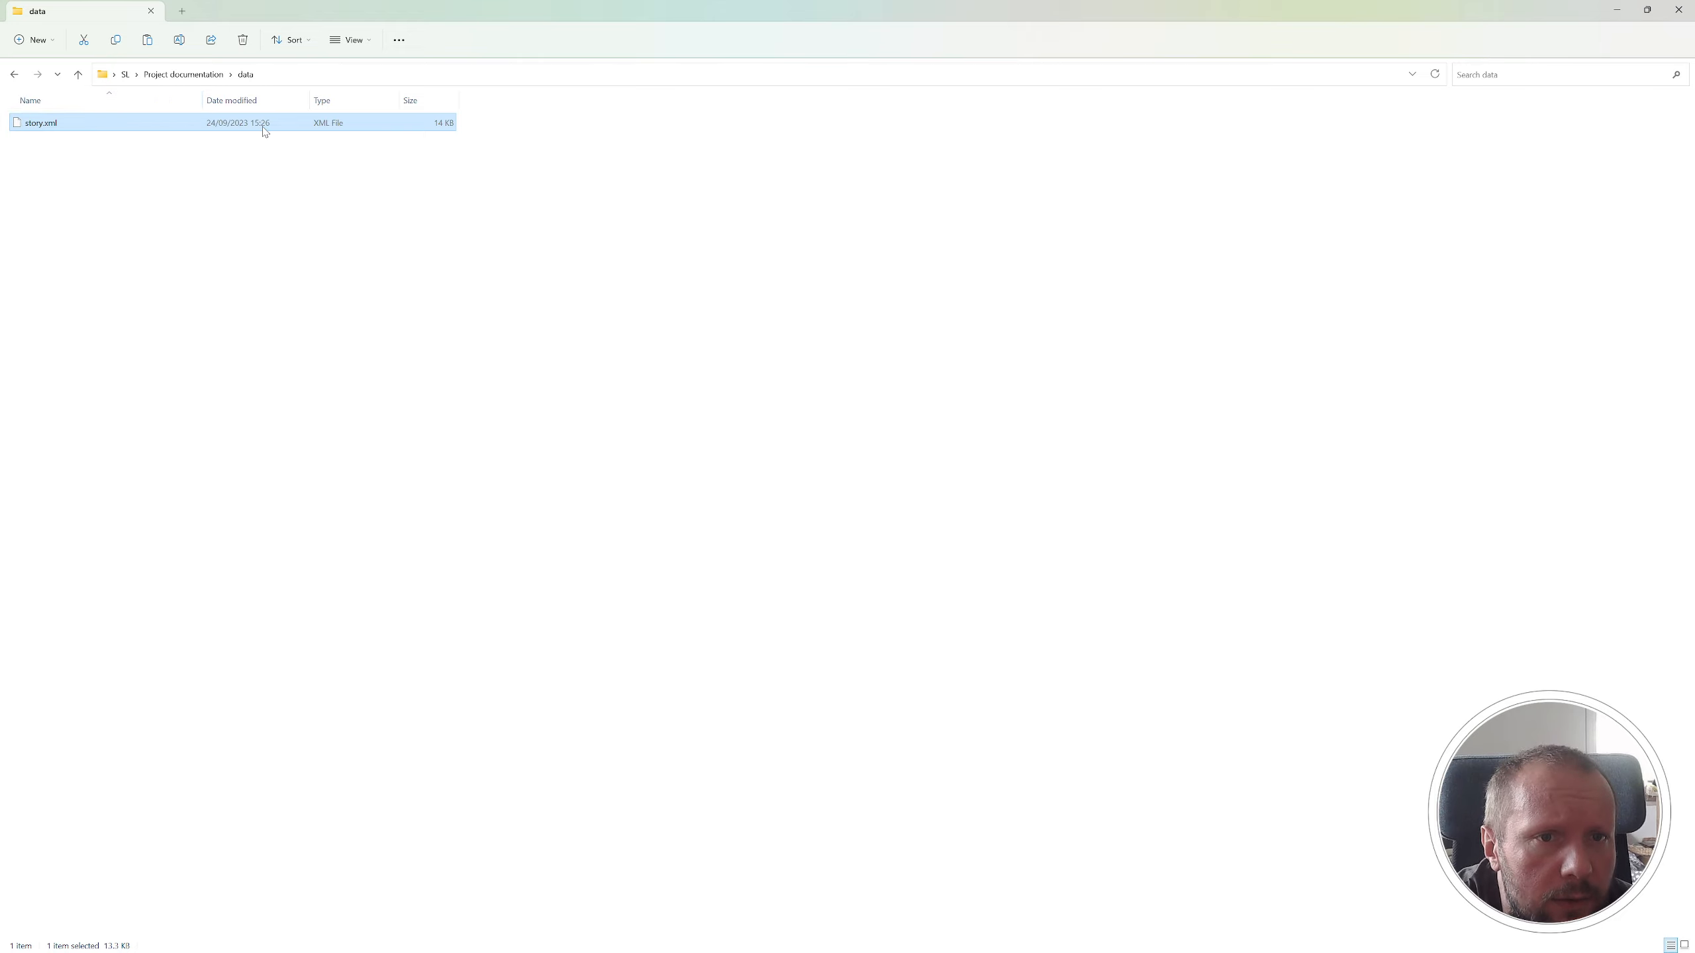
pyautogui.click(14, 74)
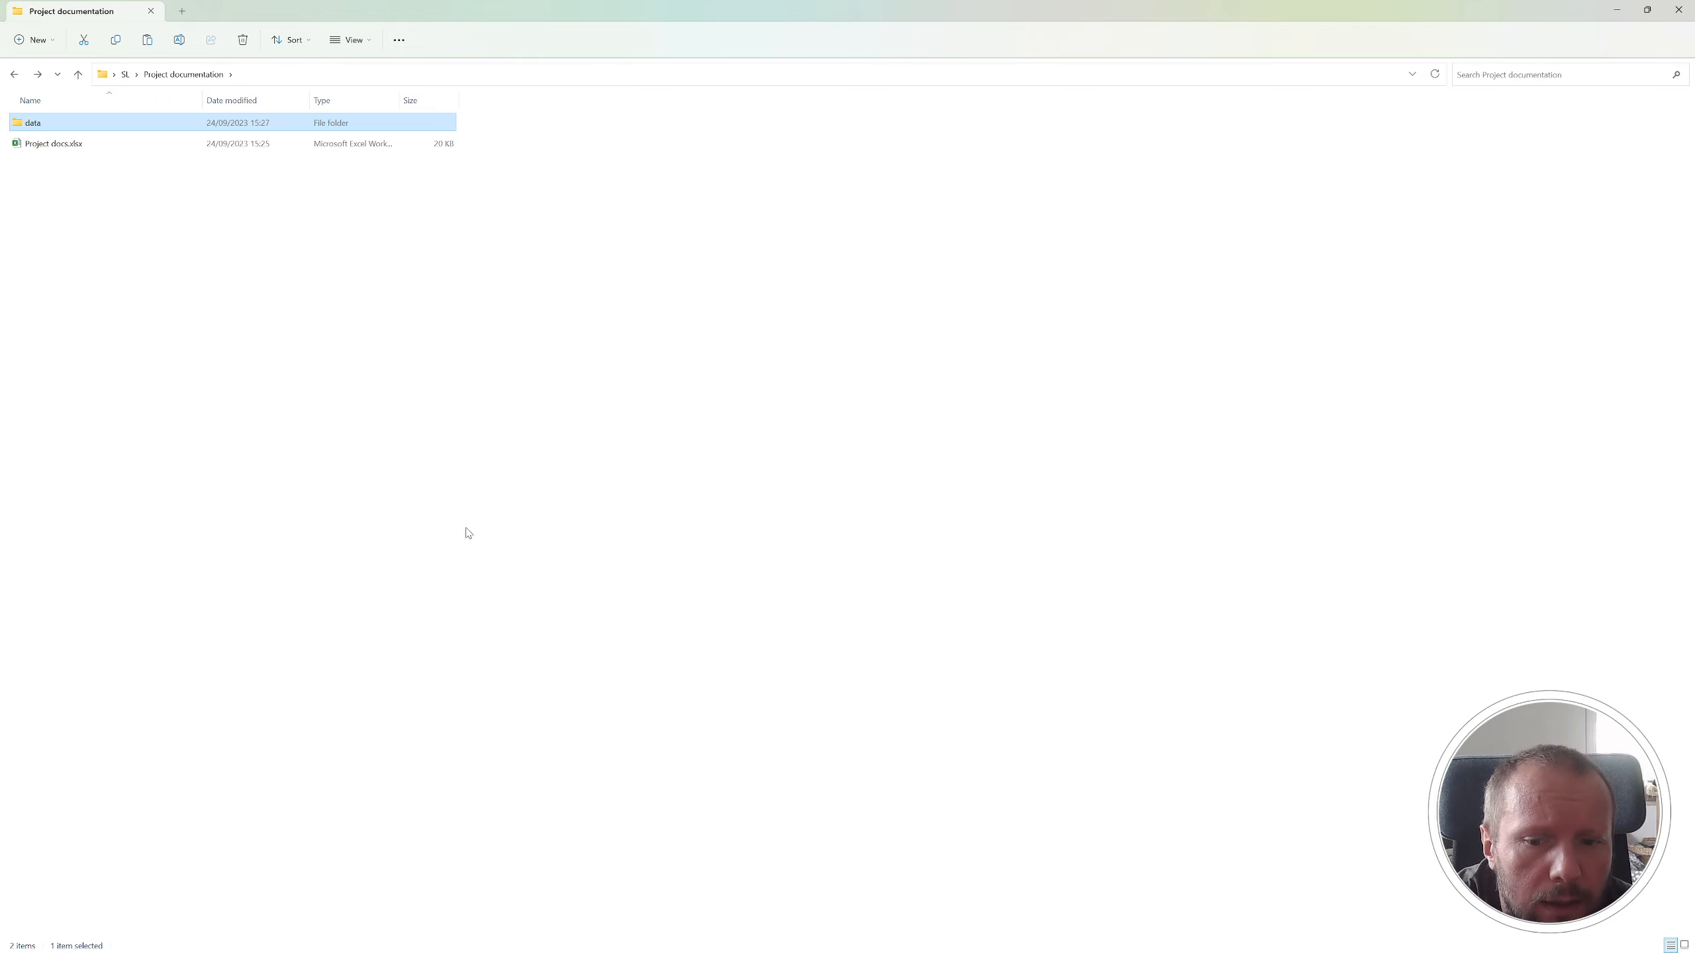
# - Switch to the Project docs.xlsx workbook in Excel and refresh the story query table from the replaced XML file
pyautogui.moveTo(867, 945)
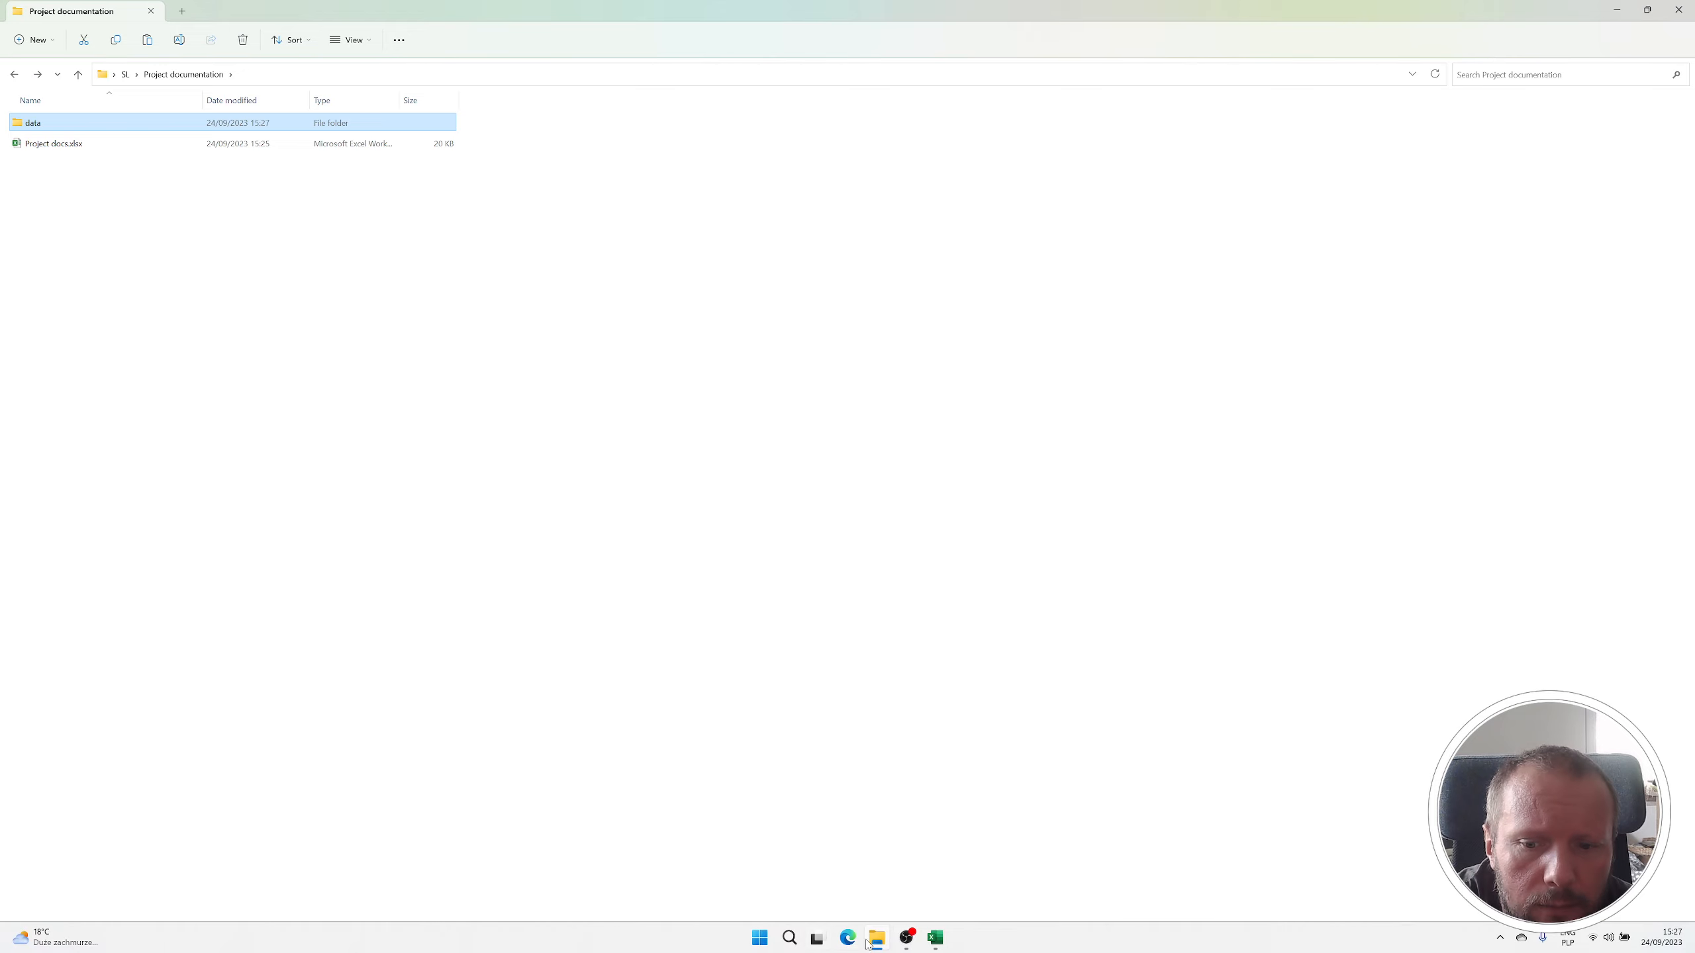
pyautogui.click(927, 945)
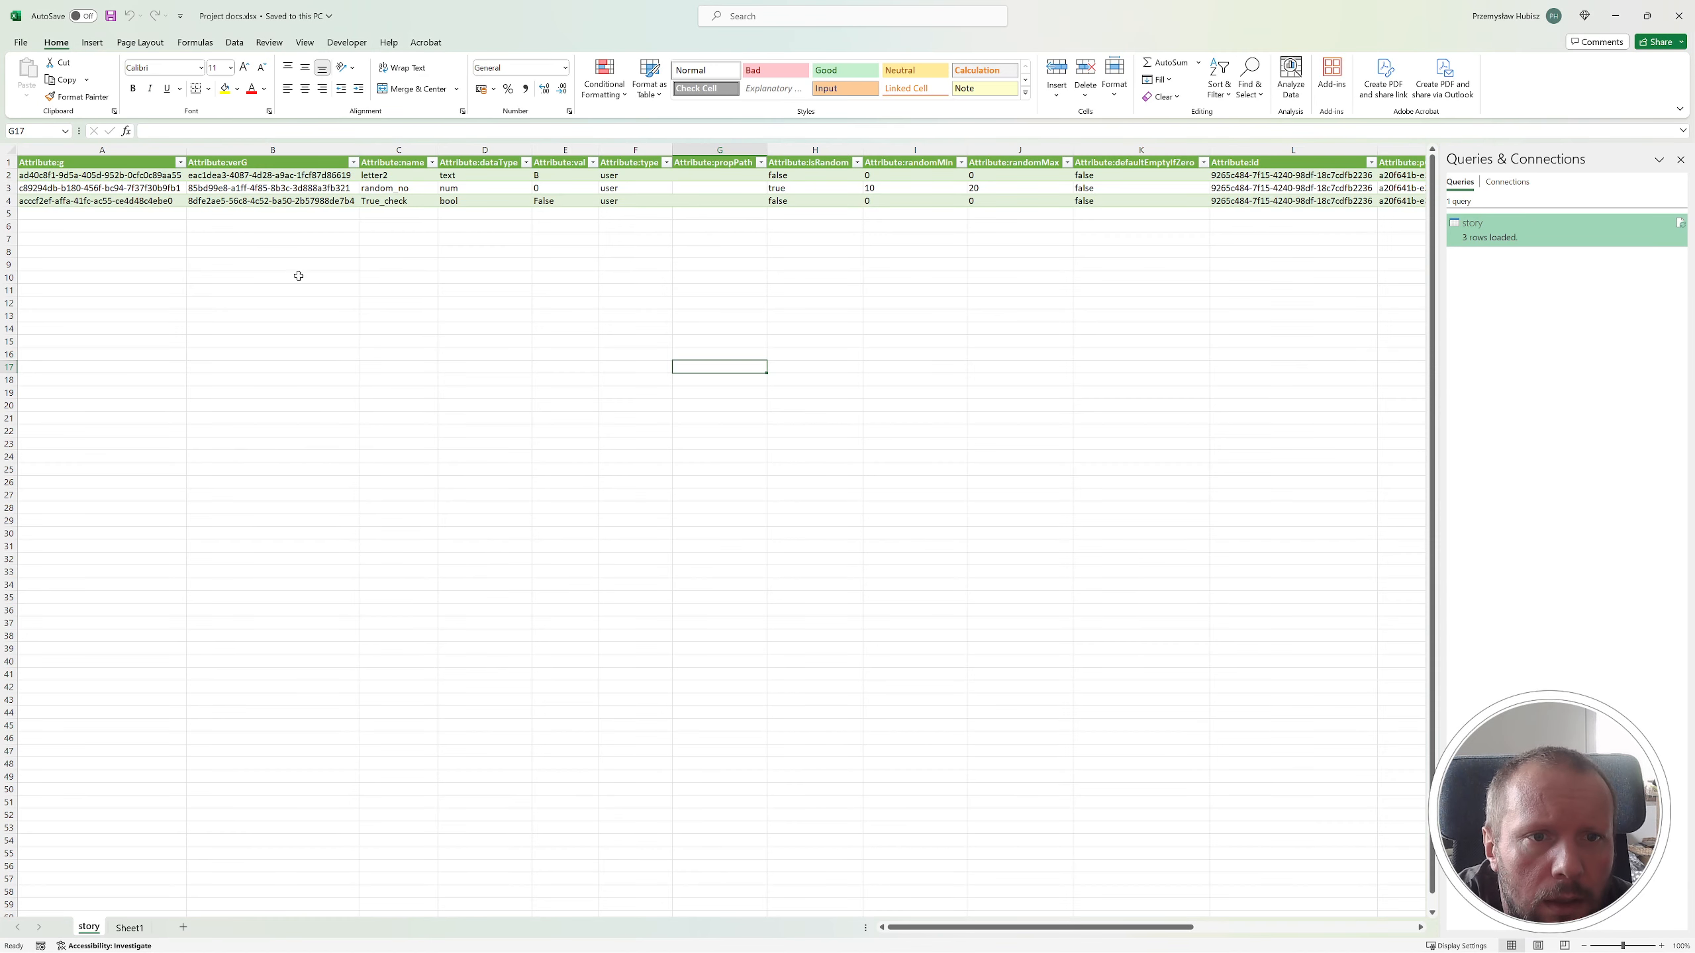
pyautogui.click(265, 204)
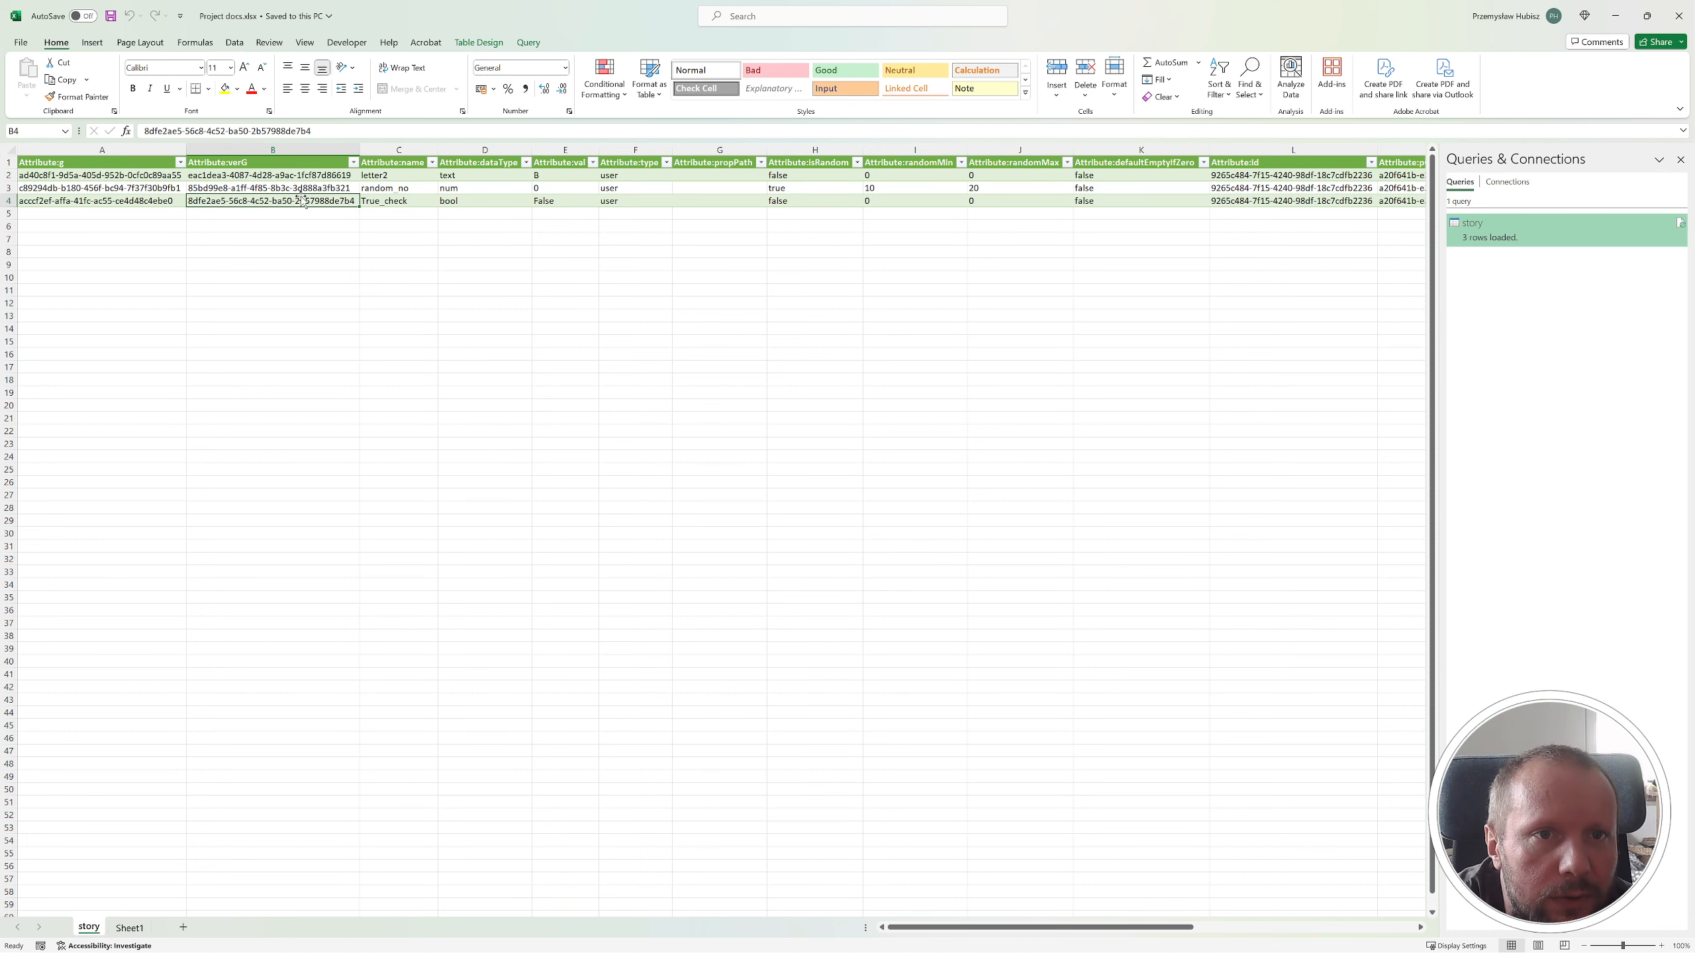
pyautogui.click(234, 43)
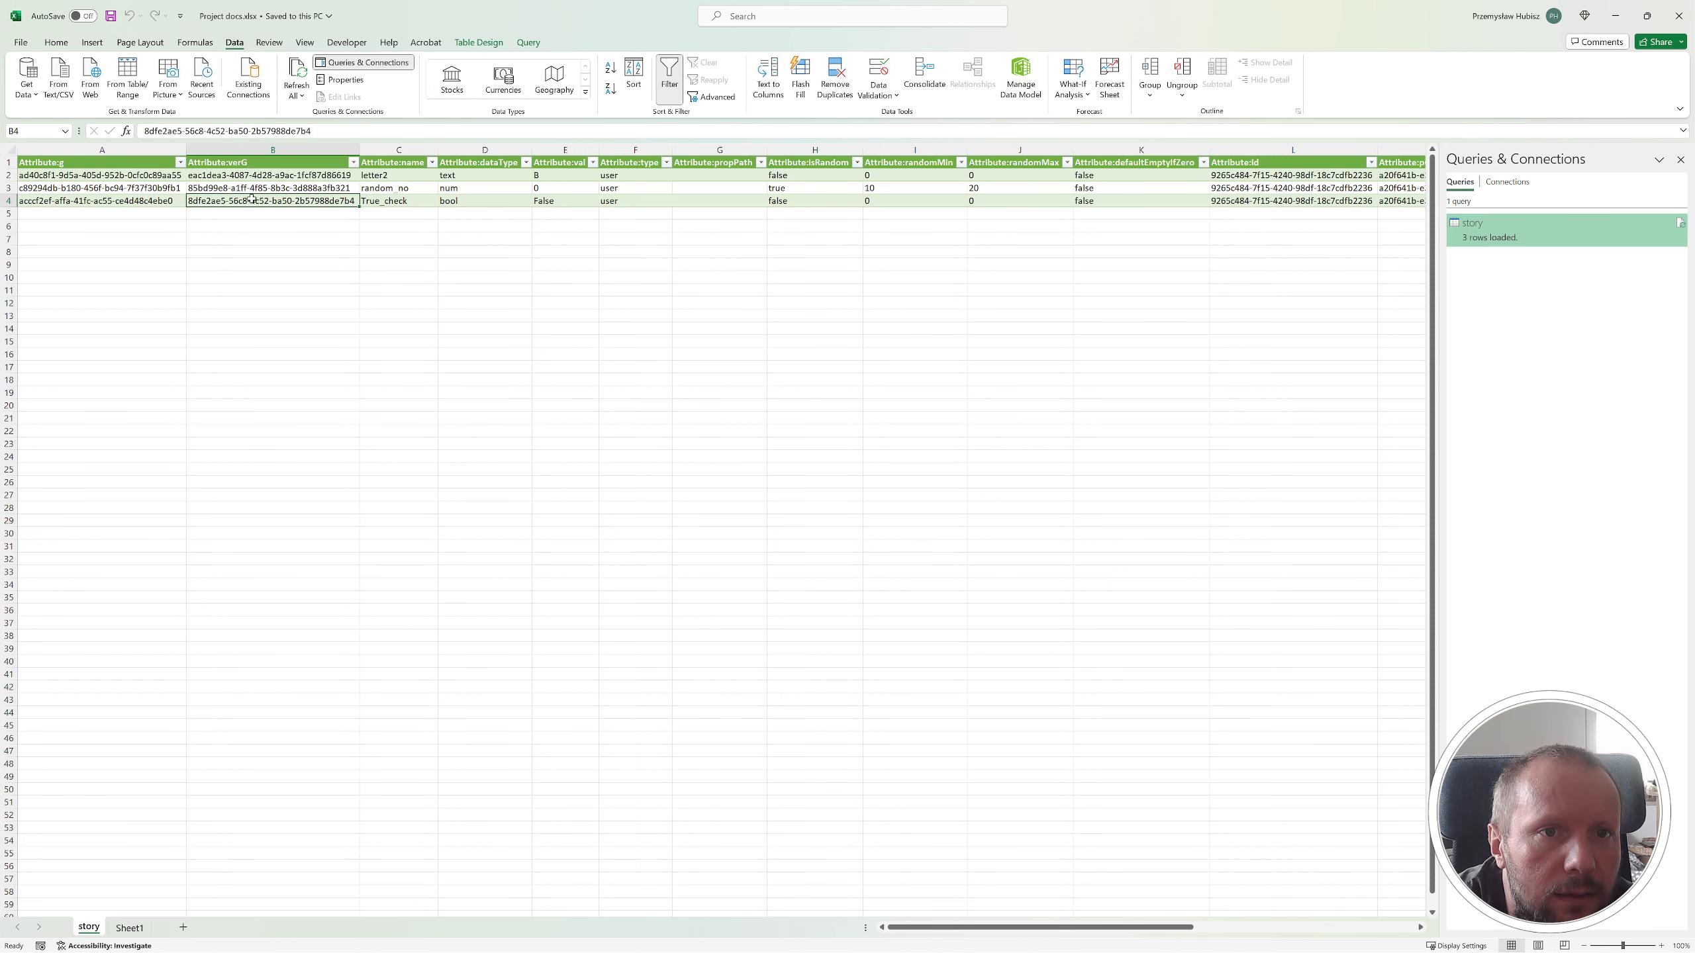
pyautogui.click(296, 75)
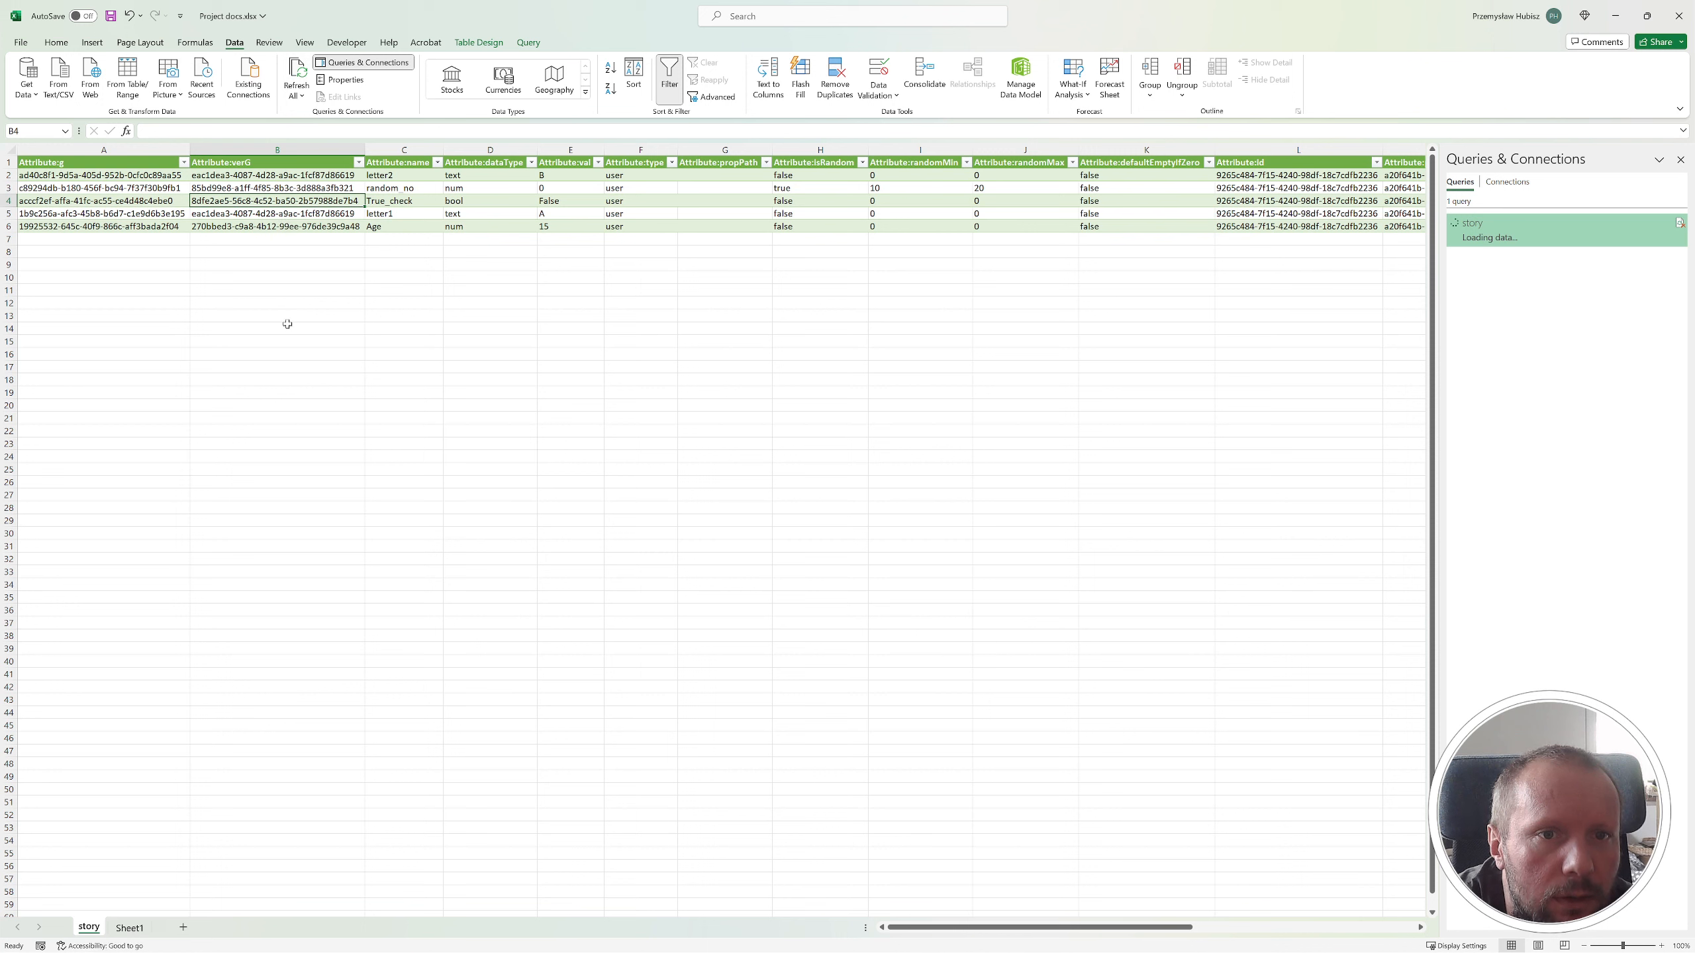